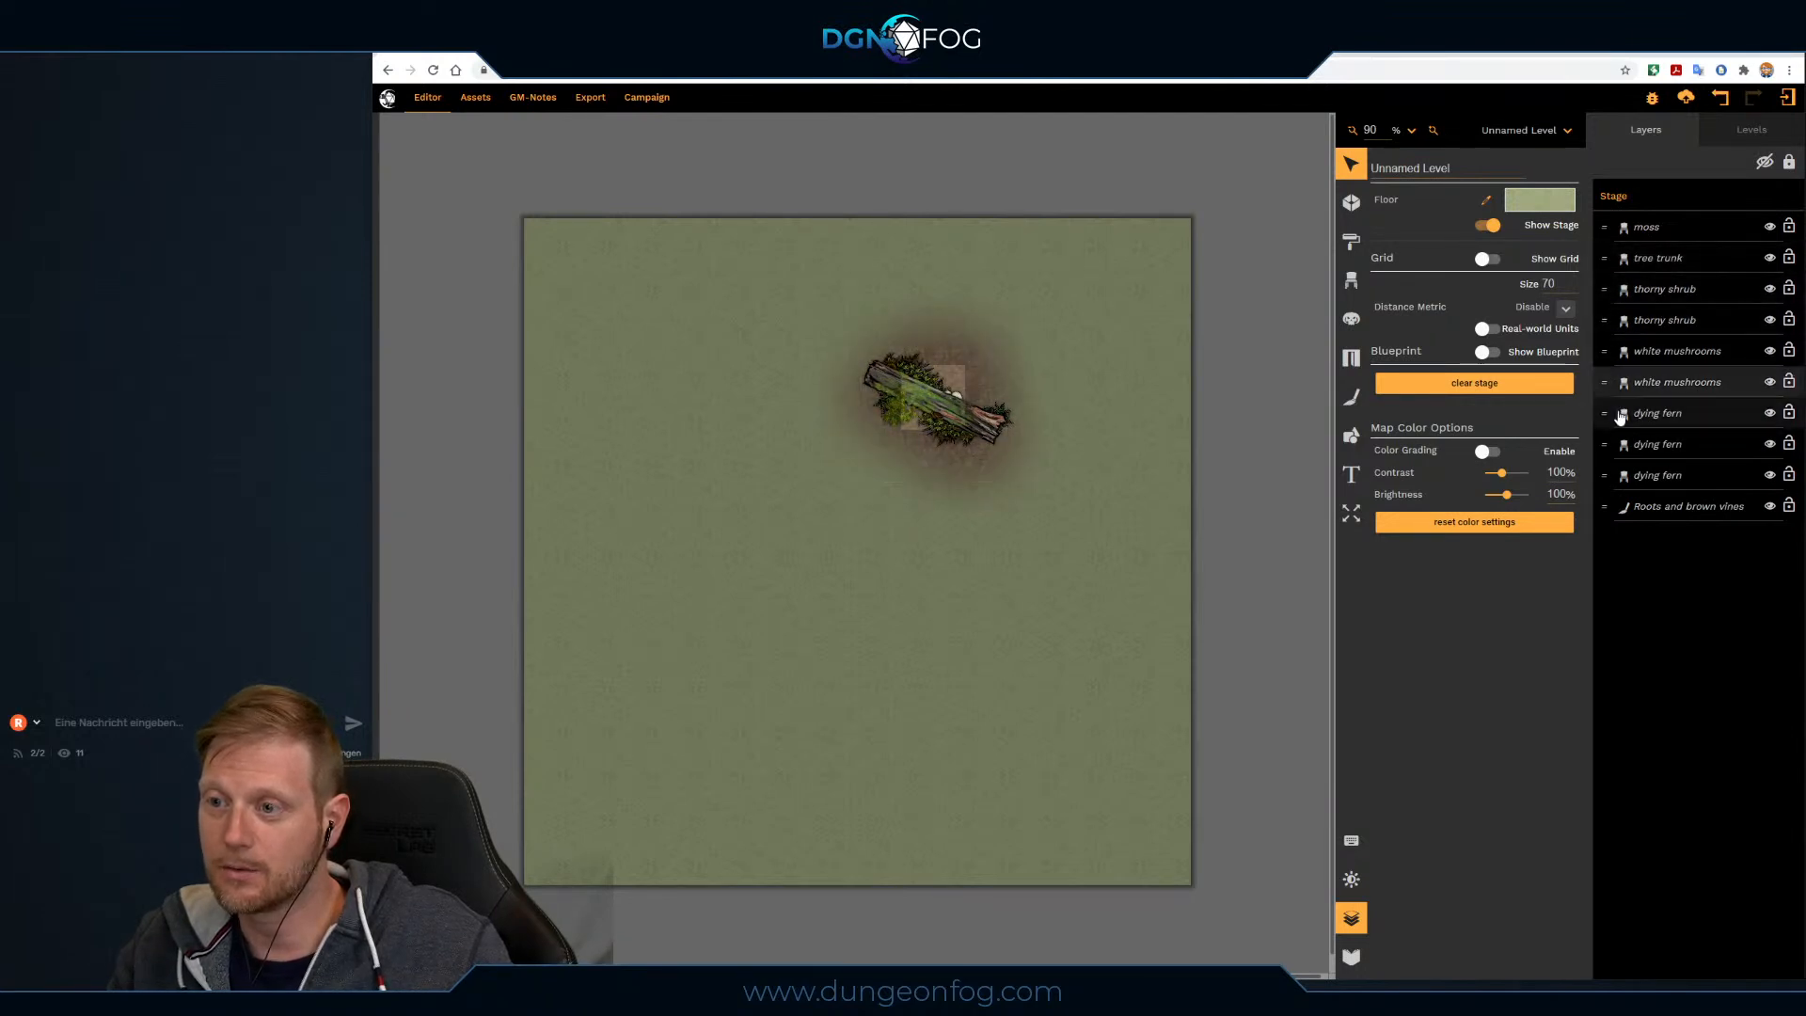
Step: Reorder the layers so both white mushrooms are topmost and the moss and tree trunk sit just above Roots and brown vines
drag(1605, 351, 1614, 229)
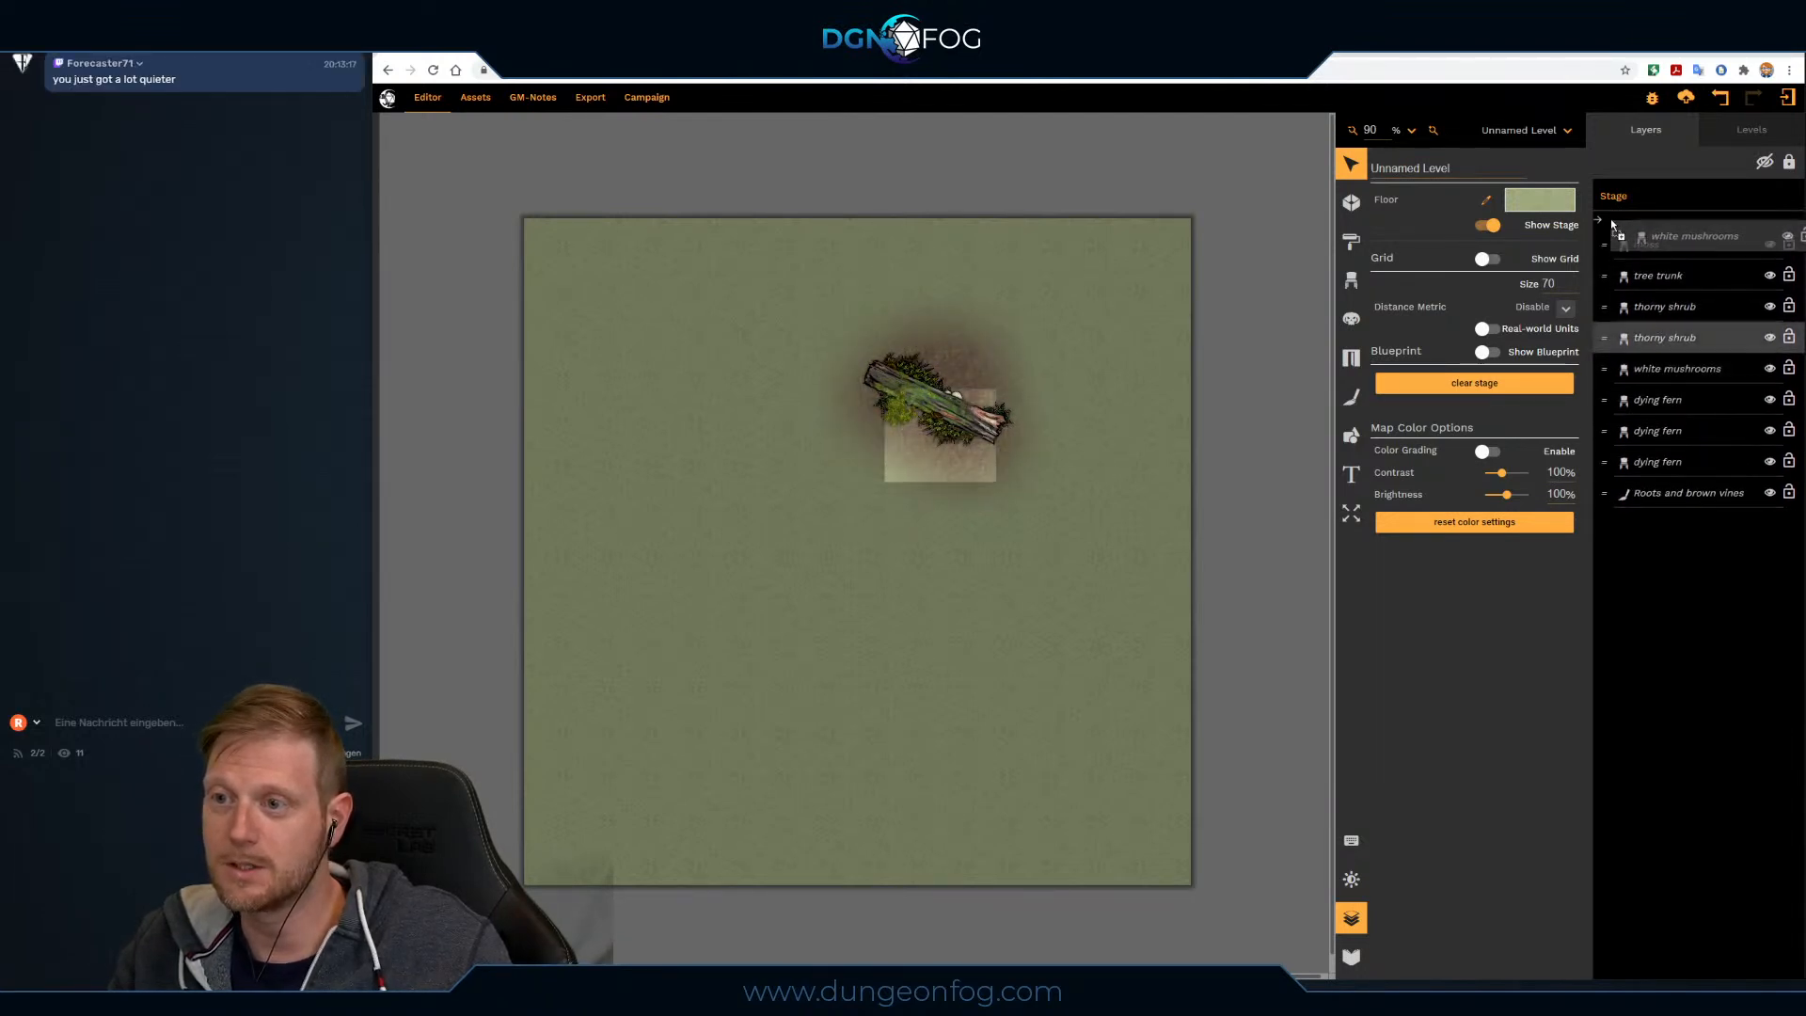
mouse_move(1611, 454)
mouse_down()
mouse_move(1612, 230)
mouse_move(1637, 472)
mouse_up()
drag(1617, 229, 1632, 475)
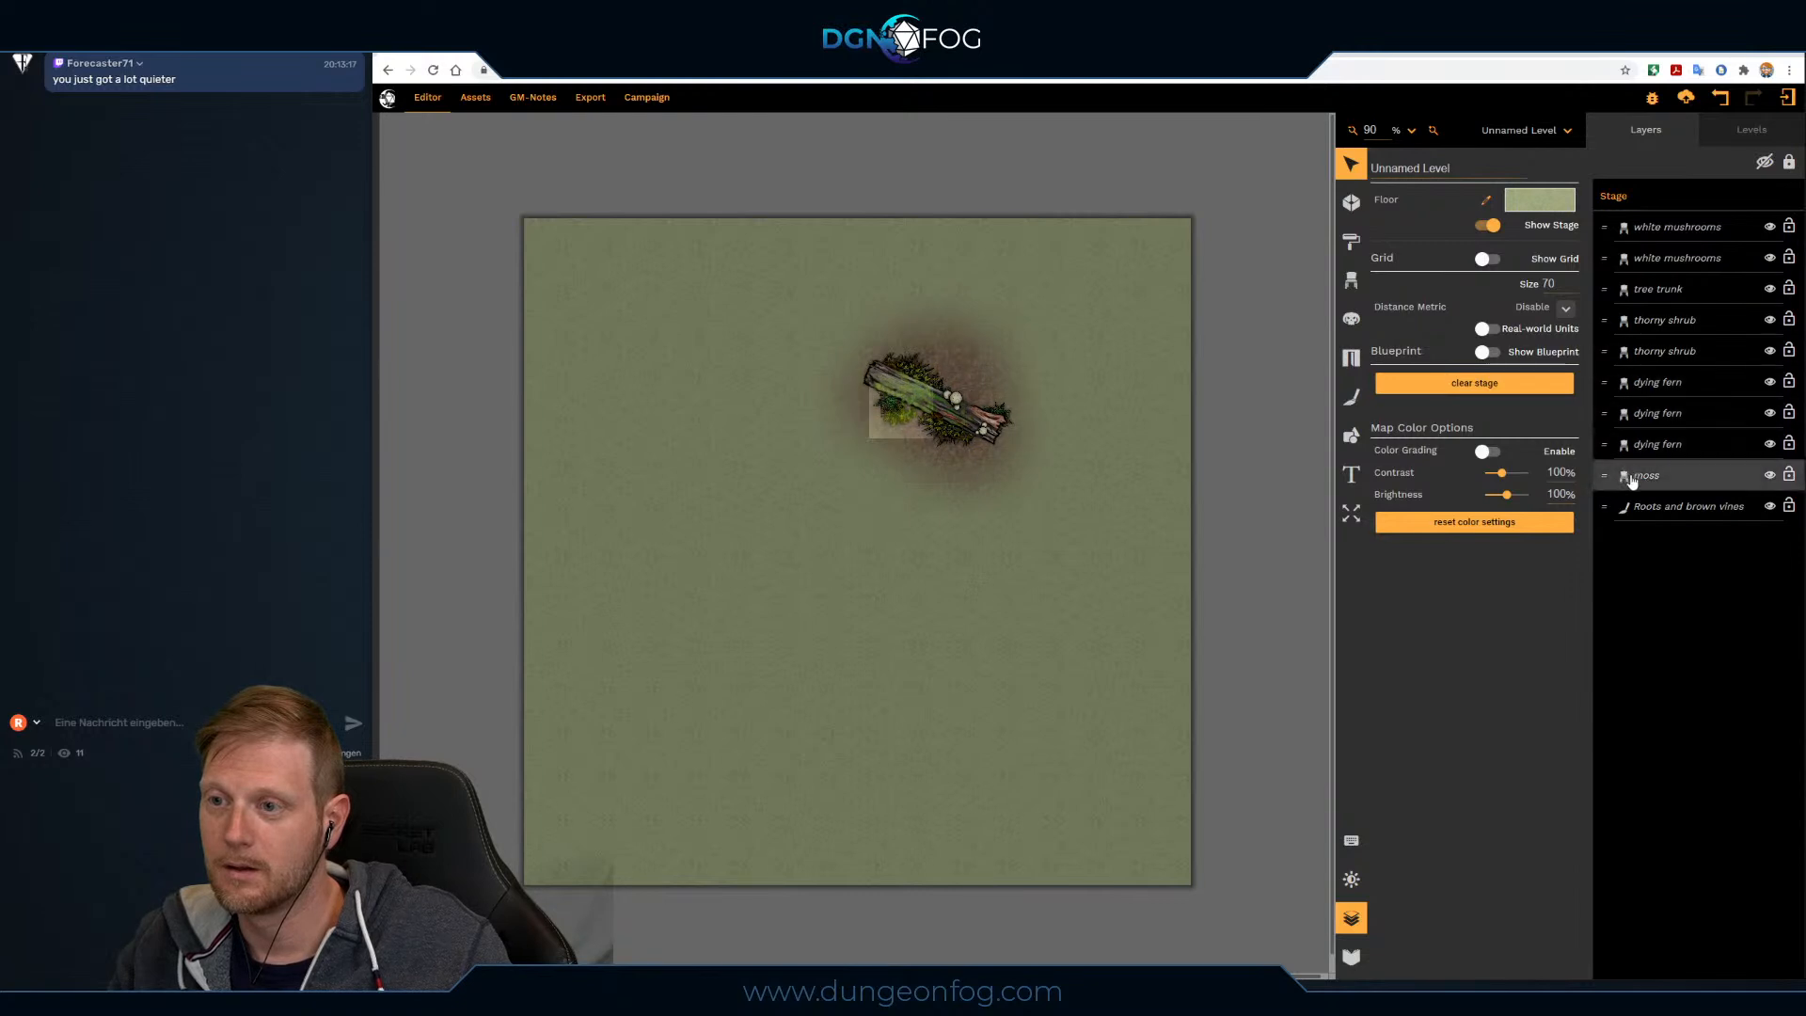
drag(1606, 288, 1633, 475)
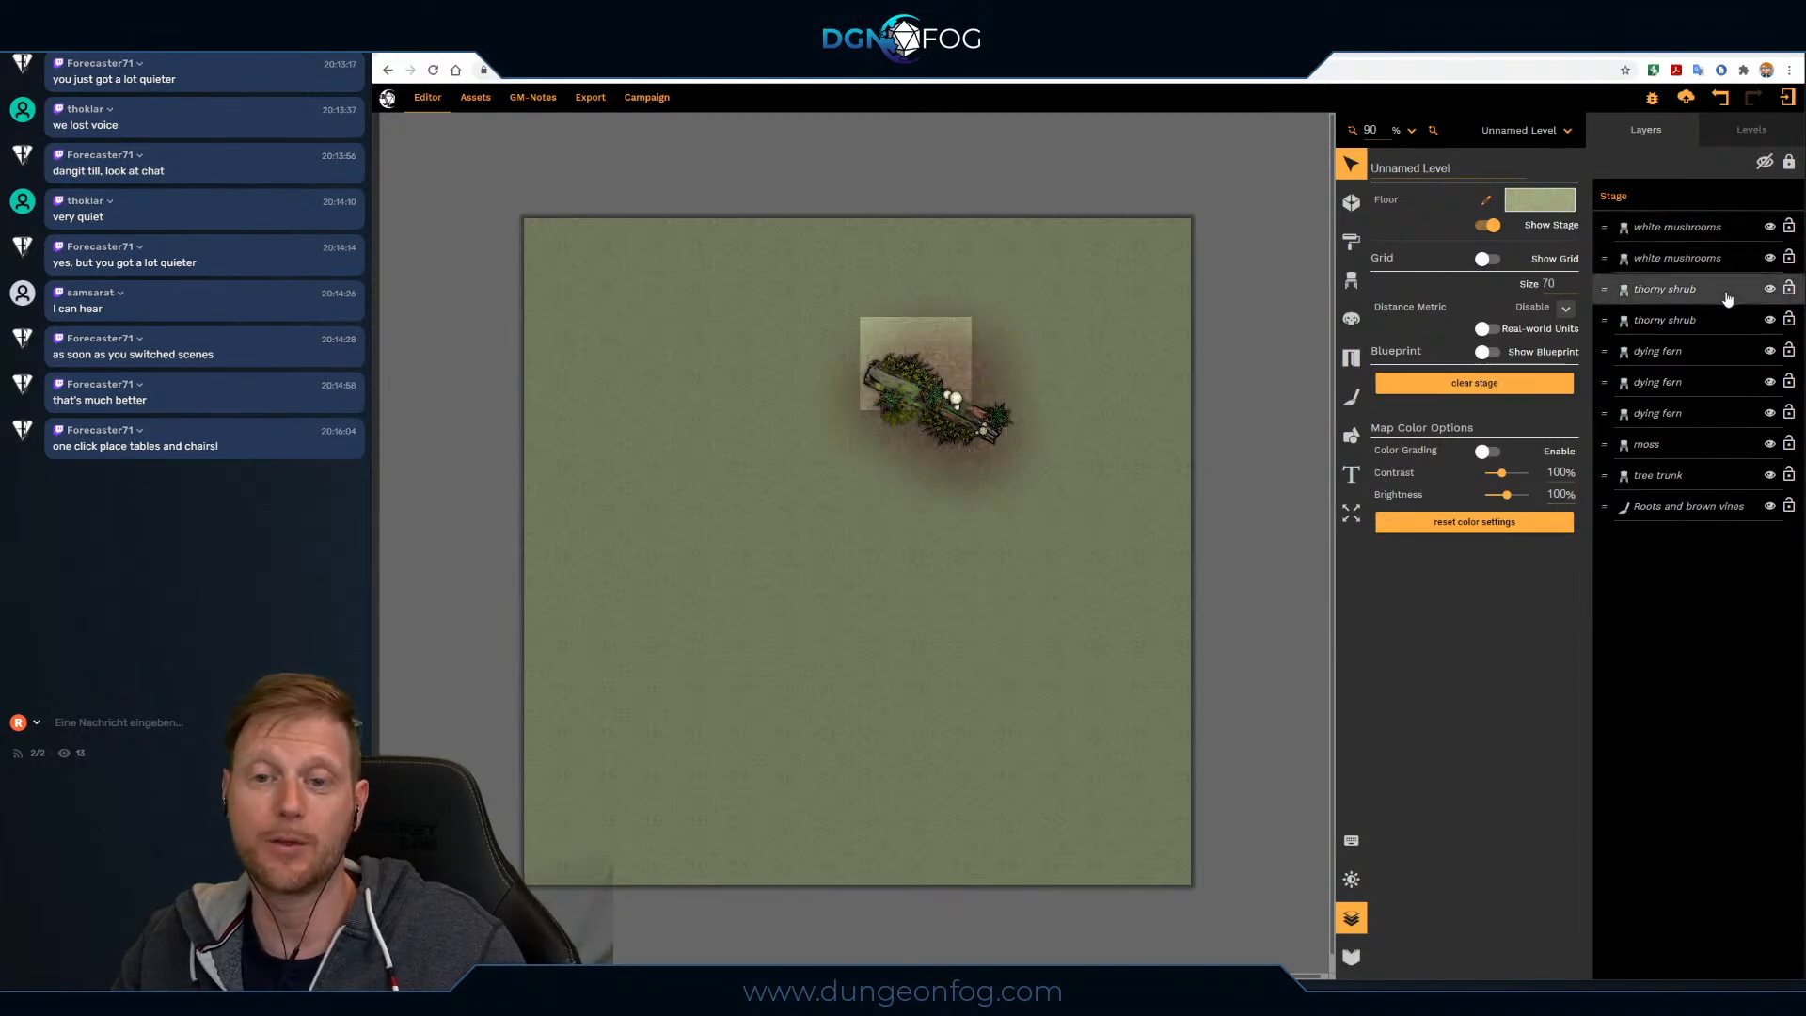
Step: Hide every prop layer on the stage so only the Roots and brown vines layer stays shown
click(1769, 257)
click(1769, 226)
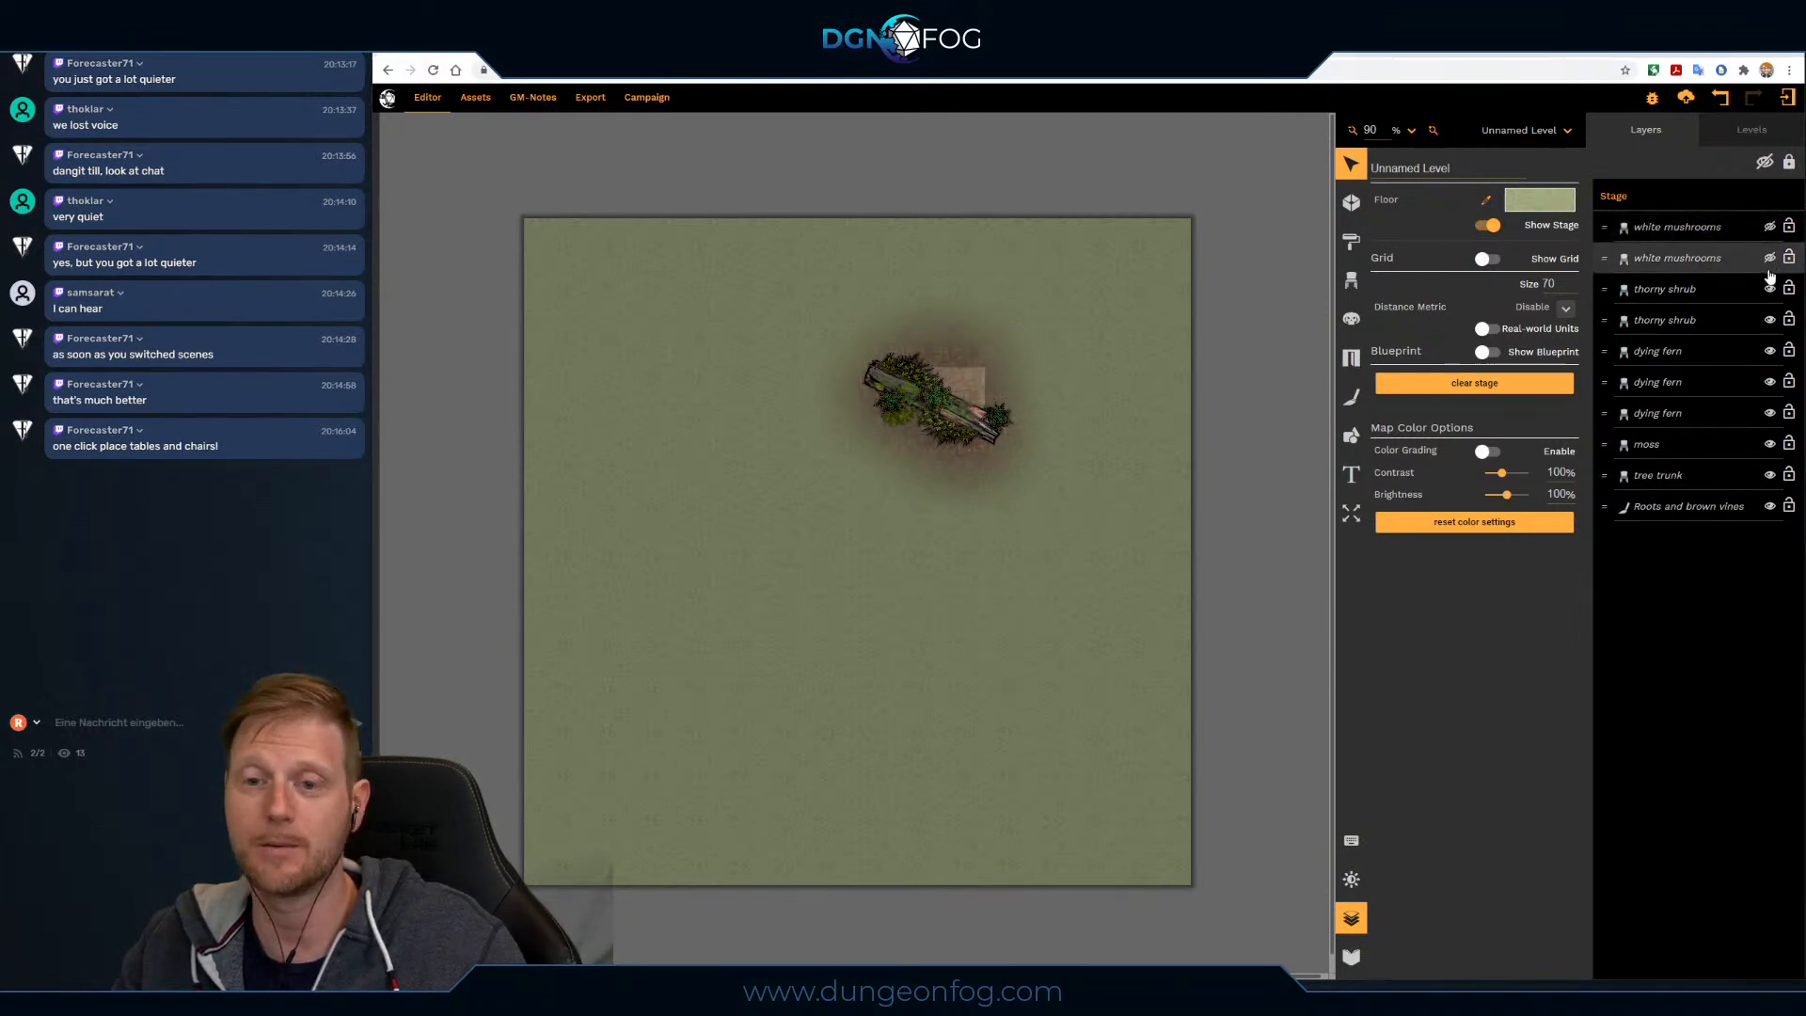
click(1770, 288)
click(1769, 319)
click(1770, 350)
click(1769, 381)
click(1769, 412)
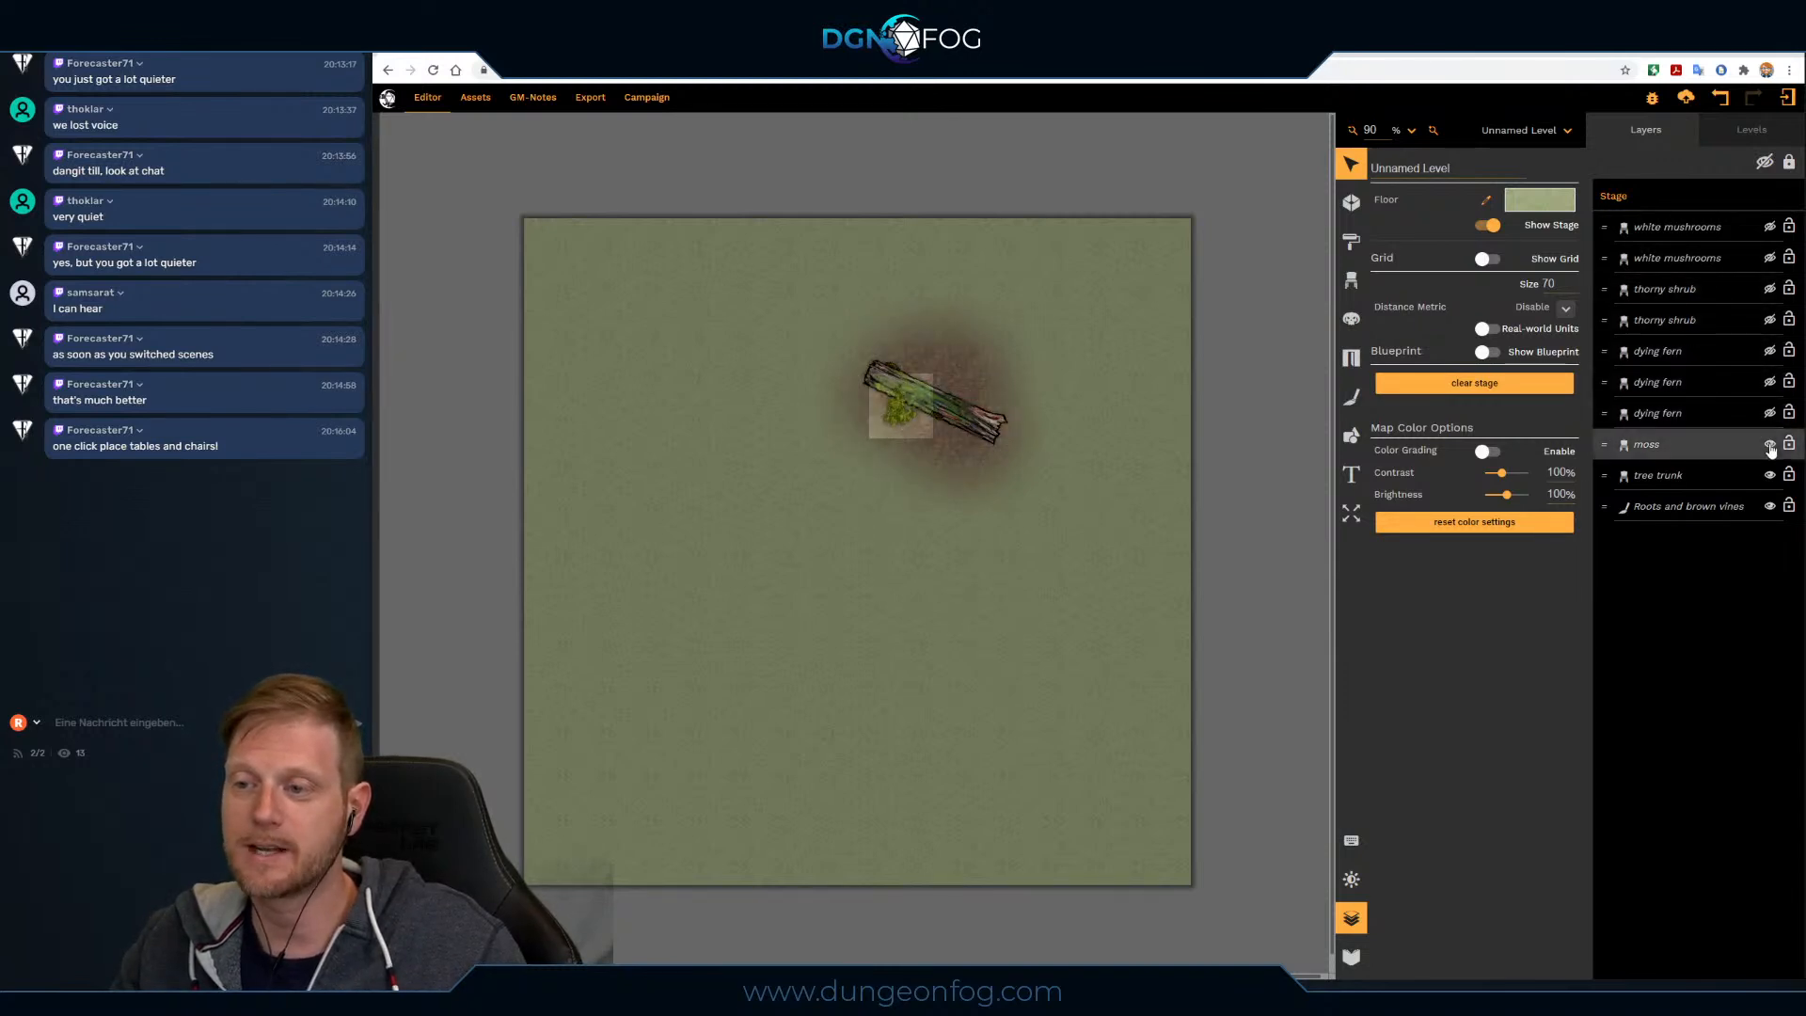
click(1769, 443)
click(1769, 474)
click(1770, 505)
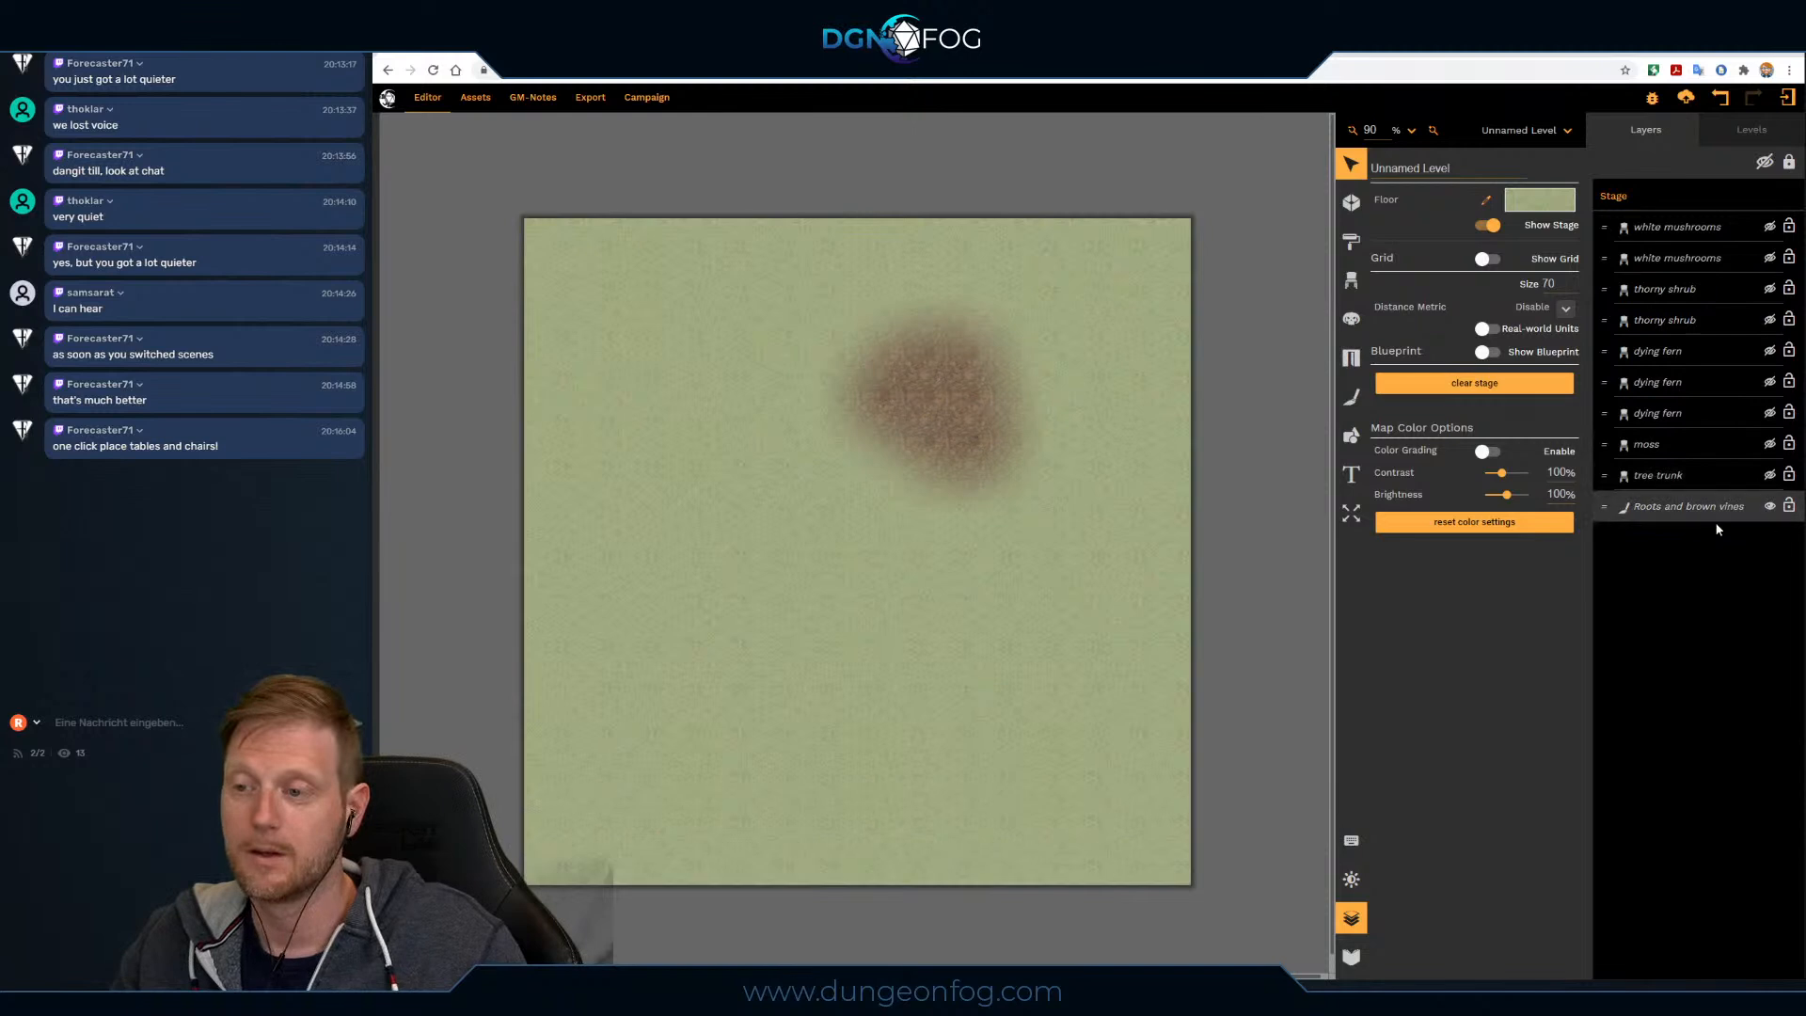
click(1743, 505)
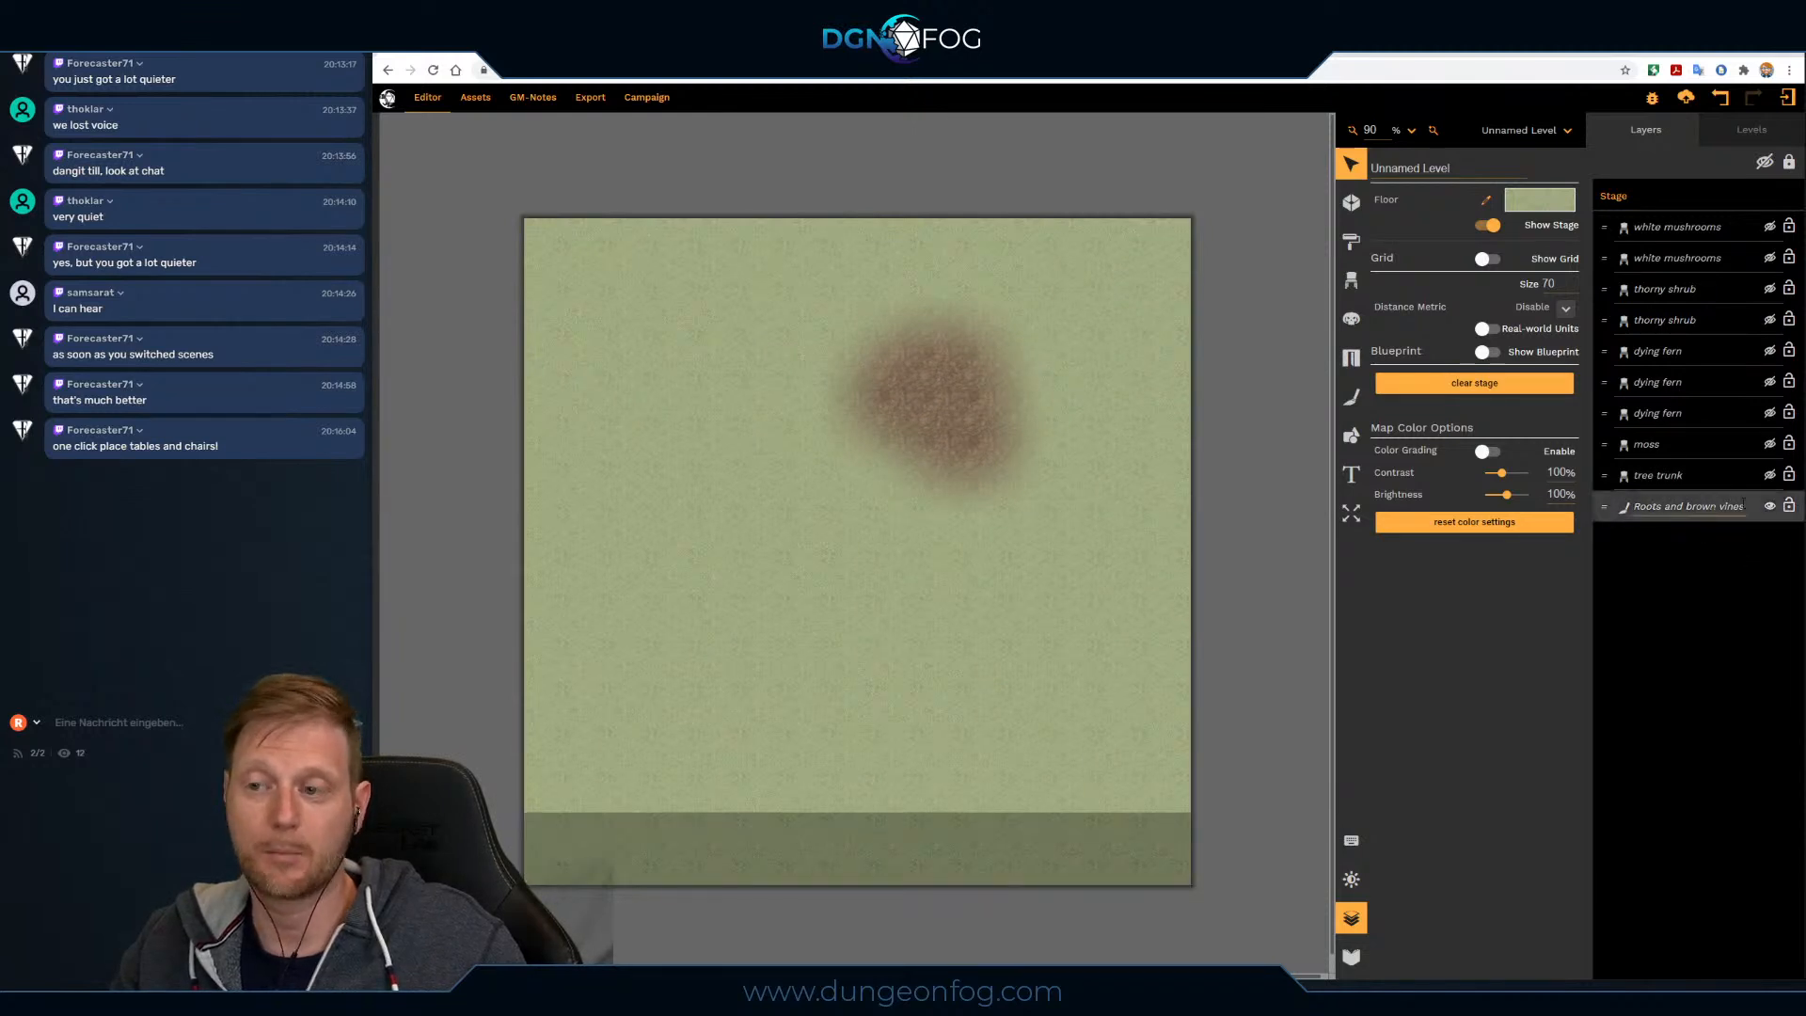
Step: Show the hidden prop layers again one by one, from the tree trunk up to the white mushrooms
click(1770, 474)
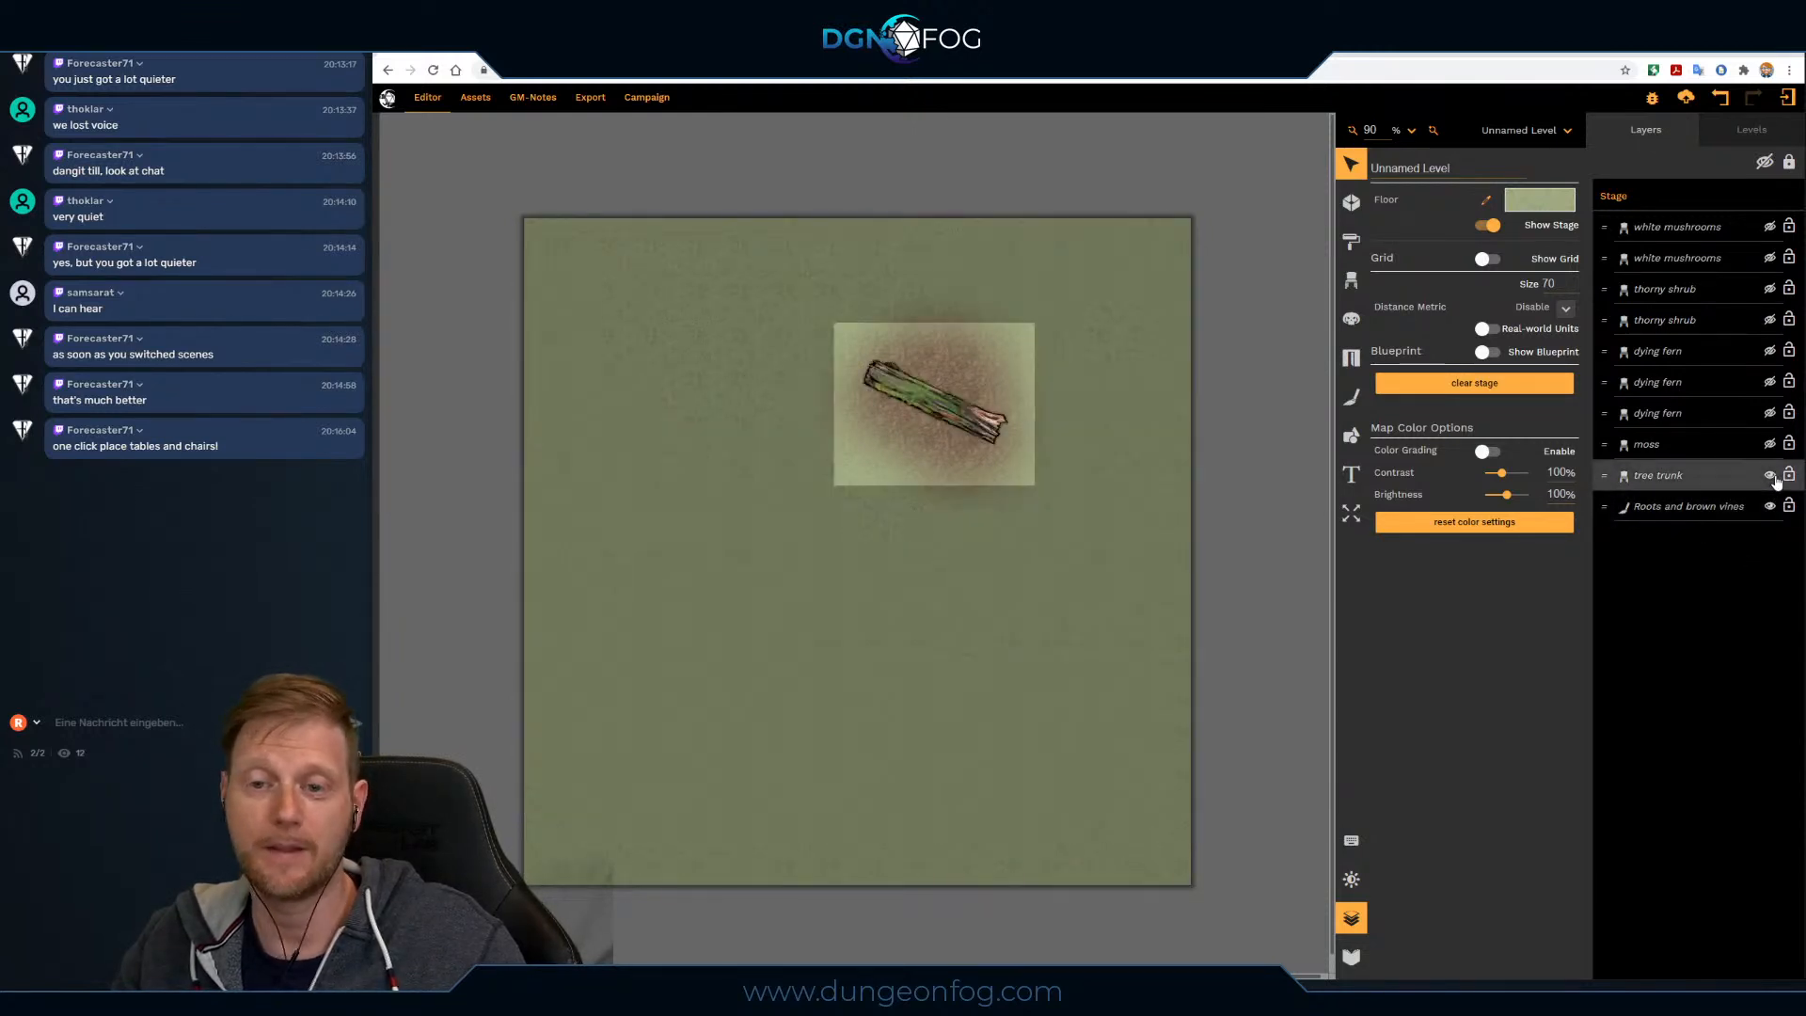
click(1769, 444)
click(1771, 449)
click(1769, 413)
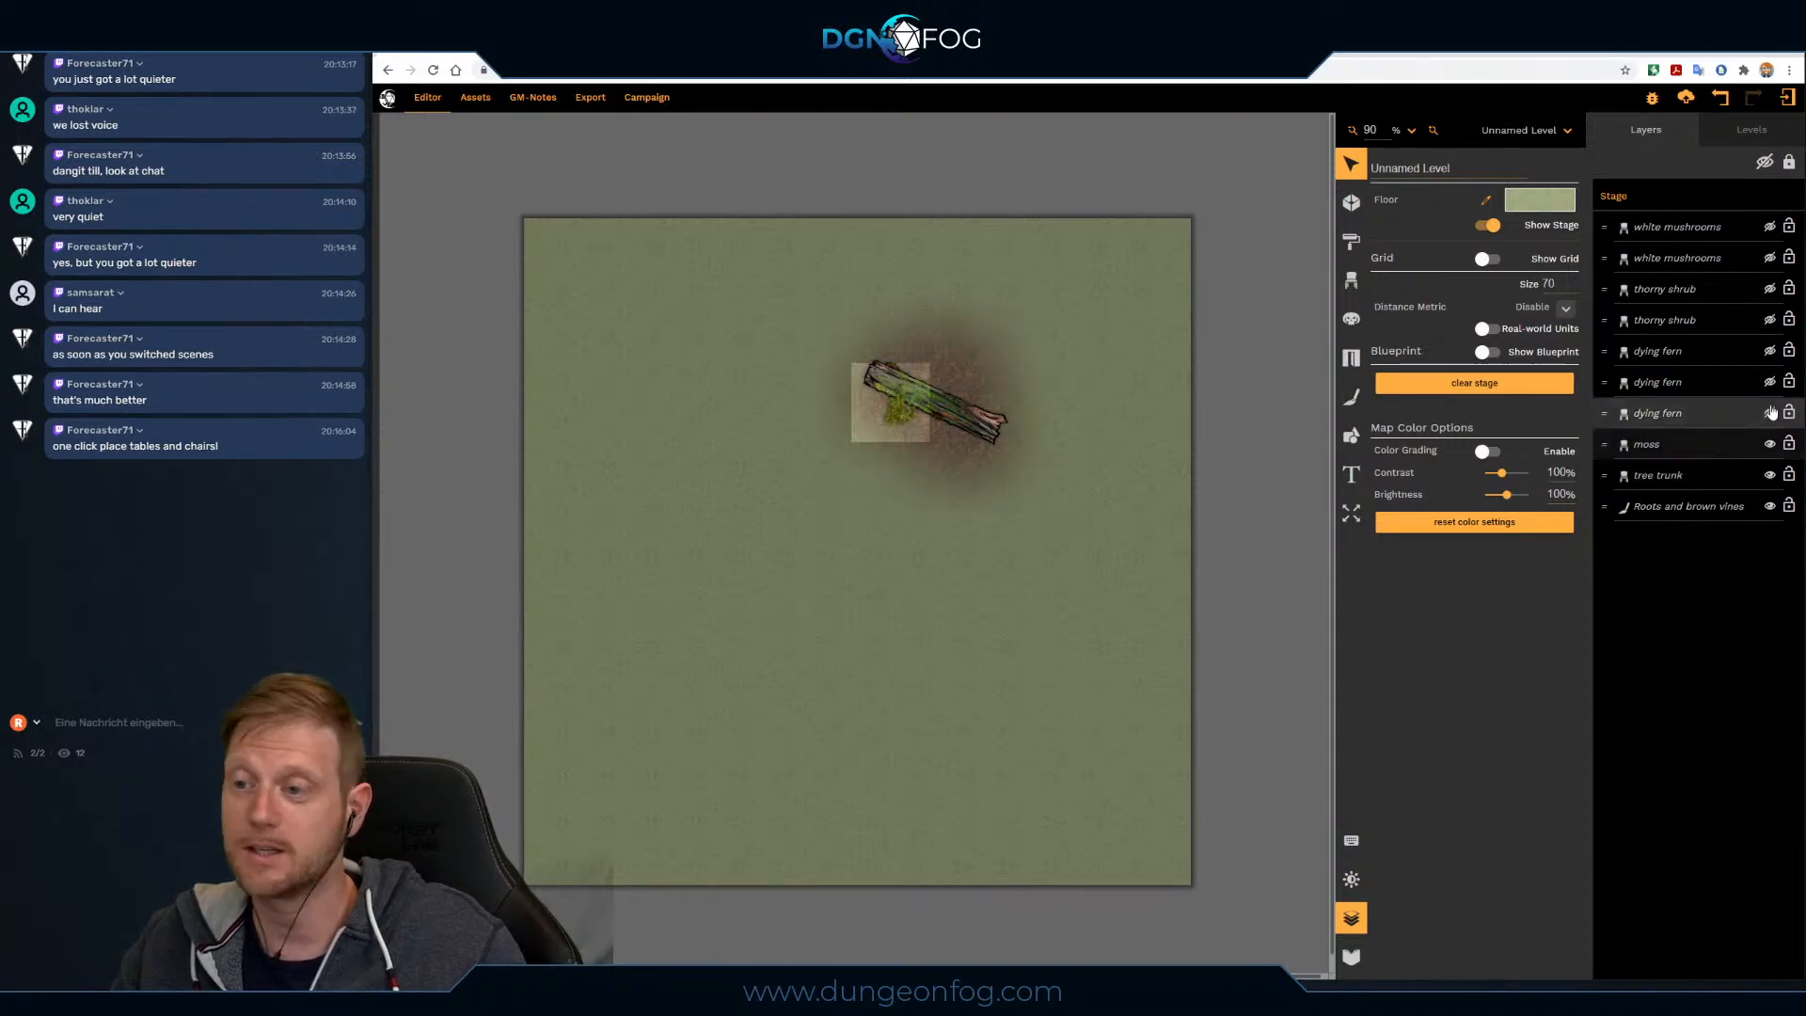
click(1769, 382)
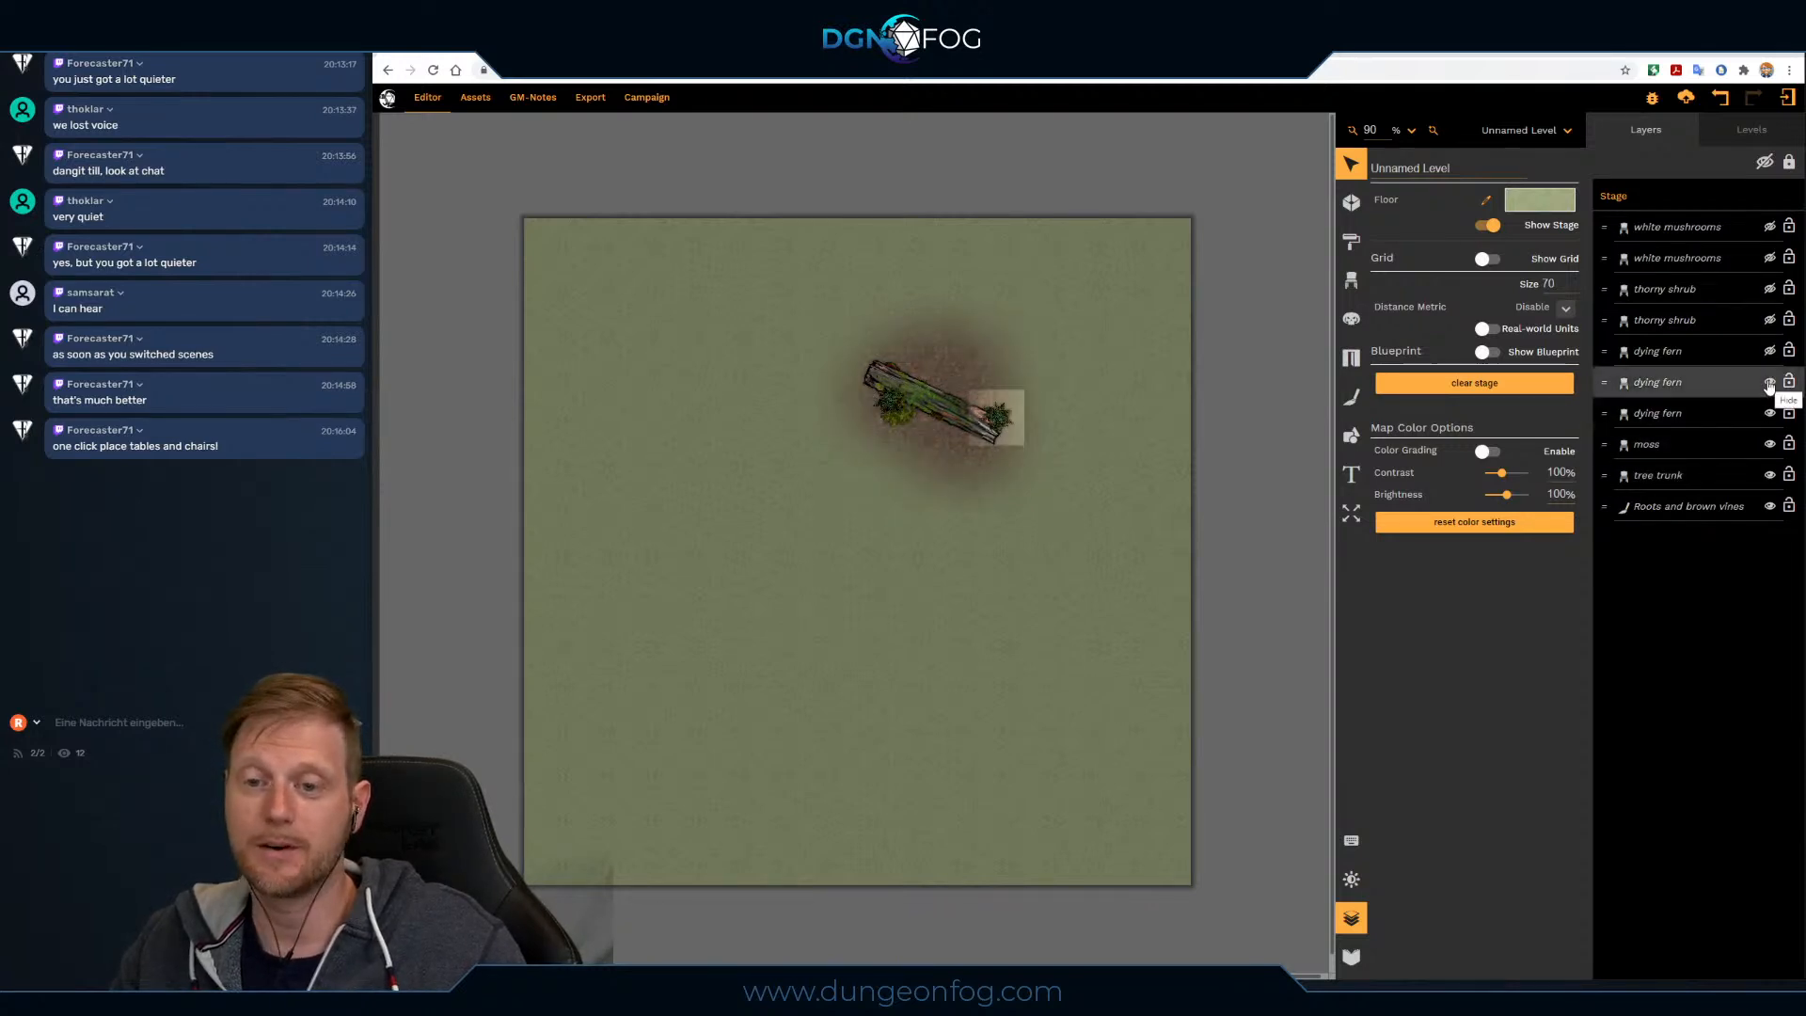
click(1769, 351)
click(1770, 320)
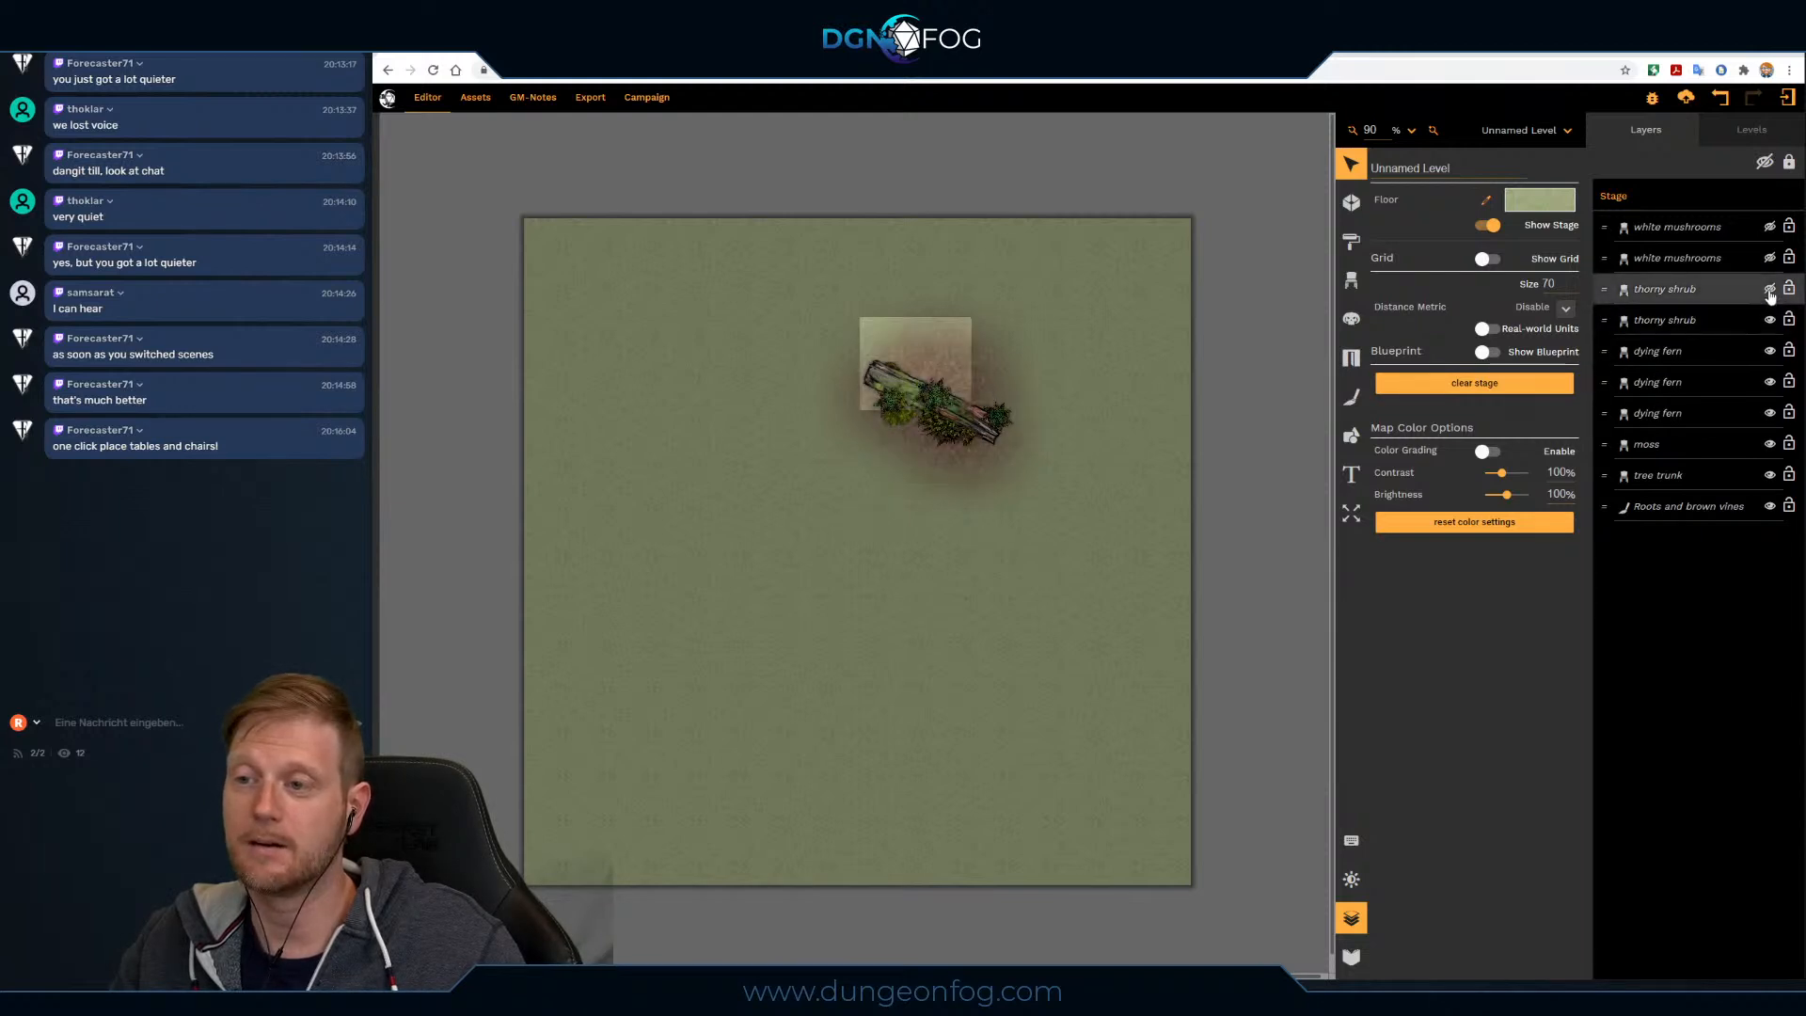
click(1770, 289)
click(1769, 258)
click(1770, 227)
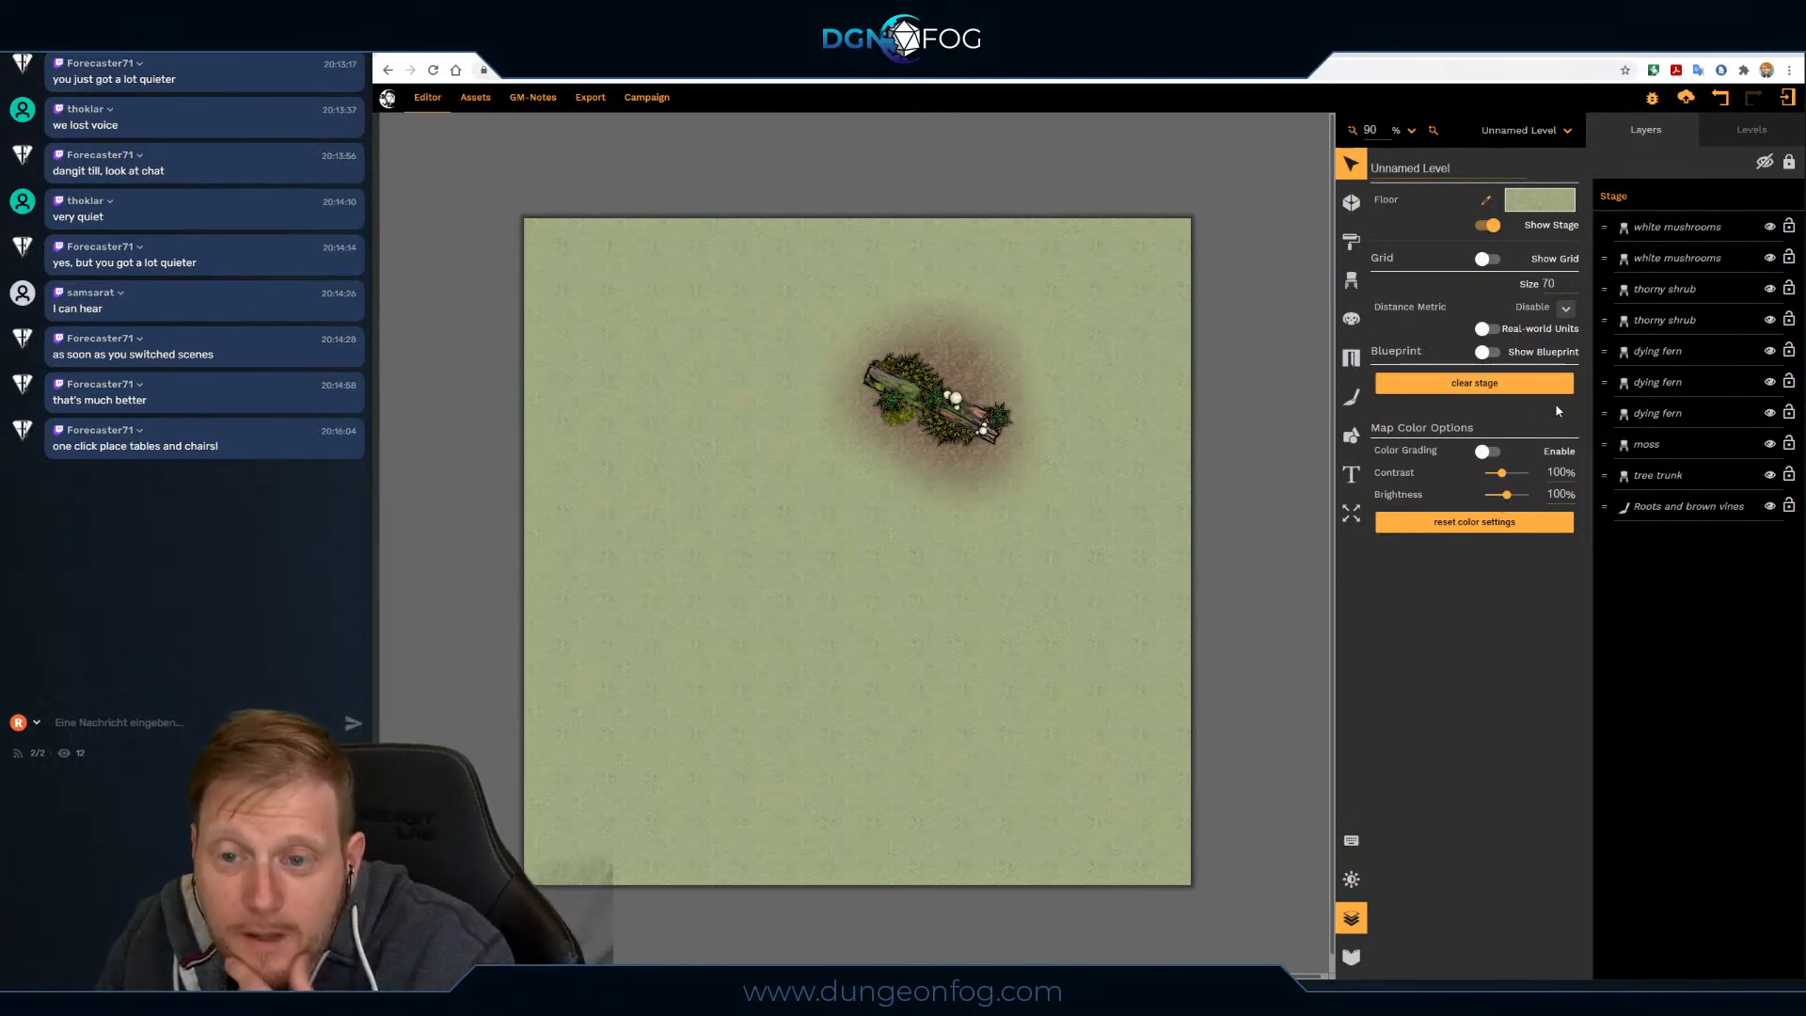
Step: Move the three dying fern layers to the top of the stack, above the white mushrooms
drag(1610, 350, 1608, 228)
drag(1607, 320, 1611, 260)
drag(1611, 410, 1614, 289)
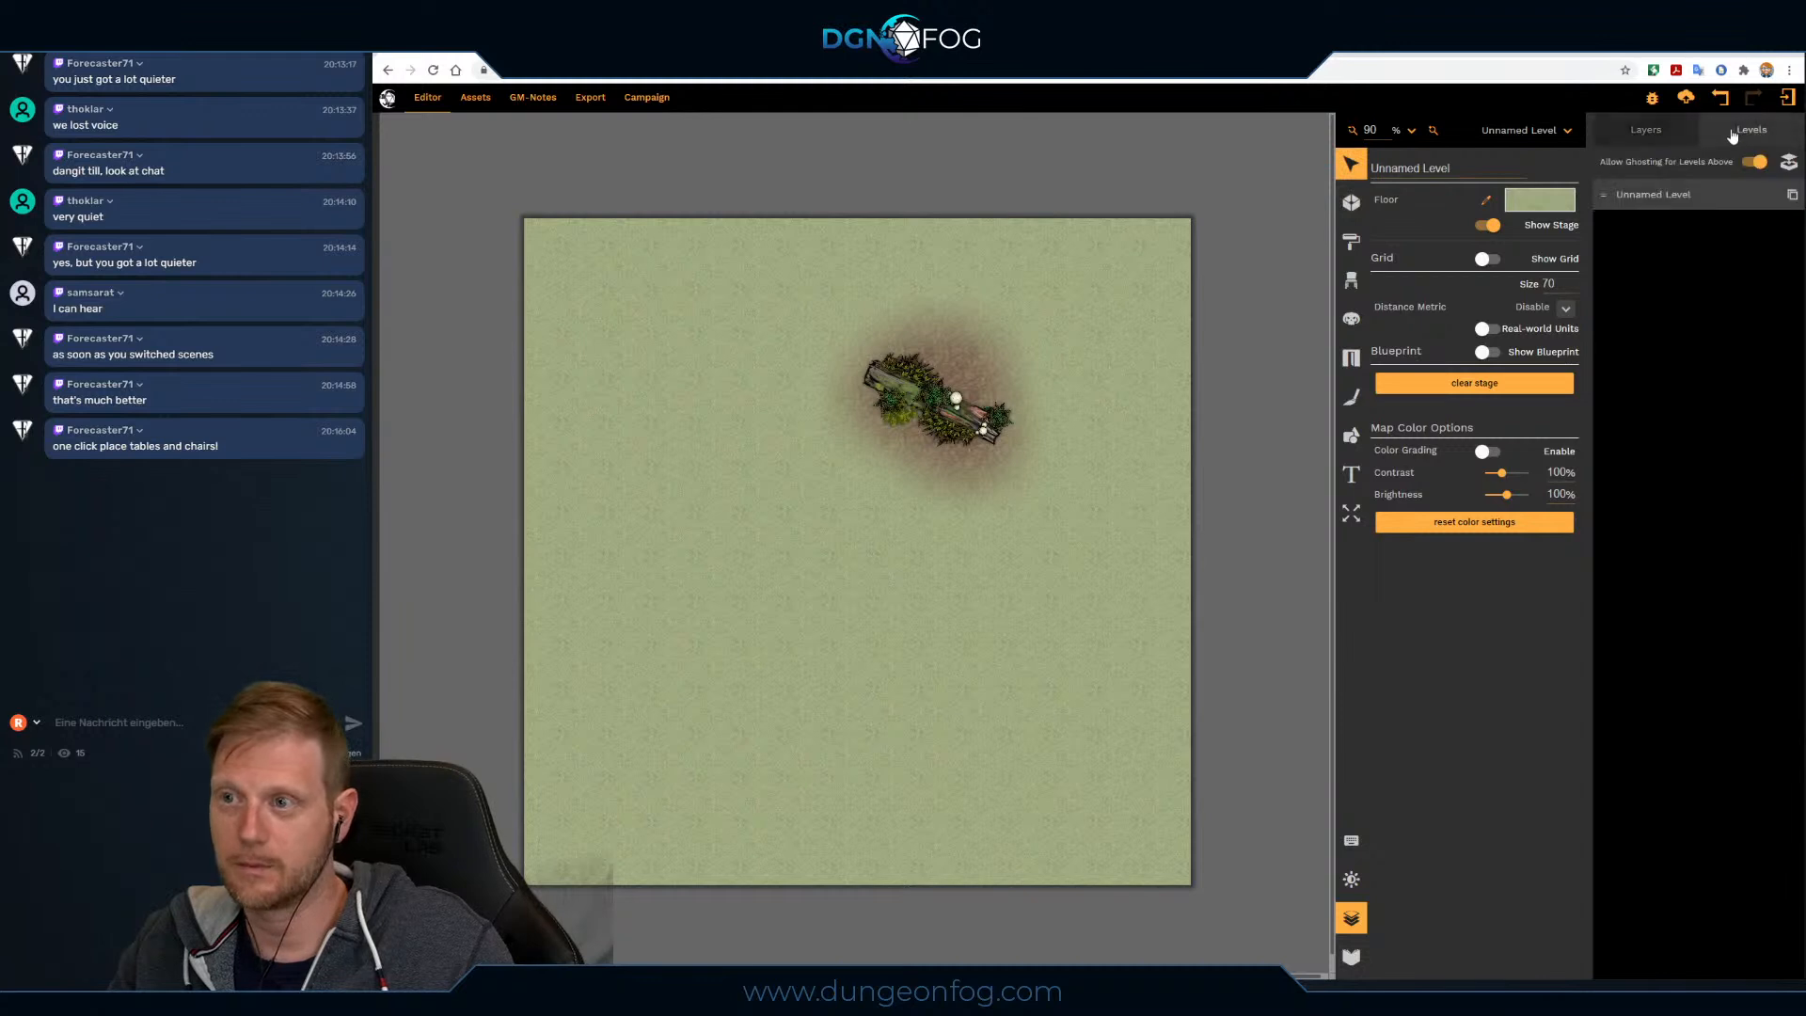
Step: Create a new folder in the stage's Content group and name it "rotten tree trunk"
double_click(1647, 226)
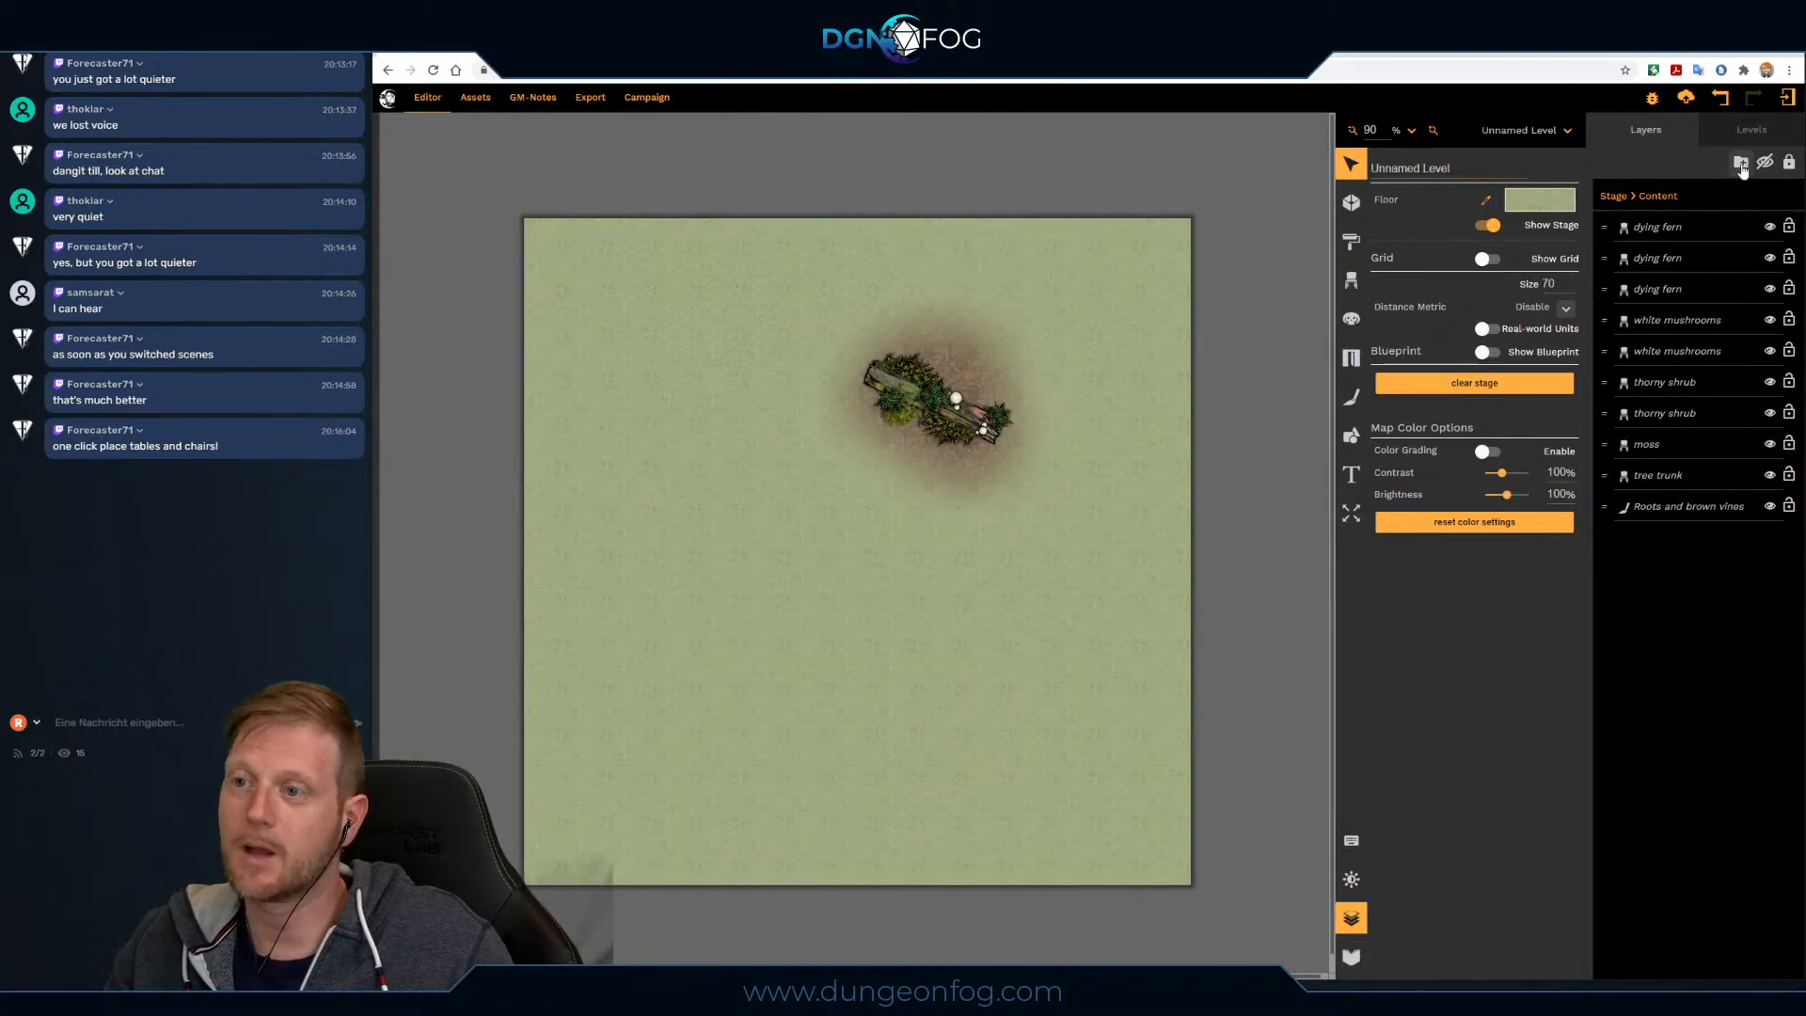
click(1741, 164)
double_click(1689, 230)
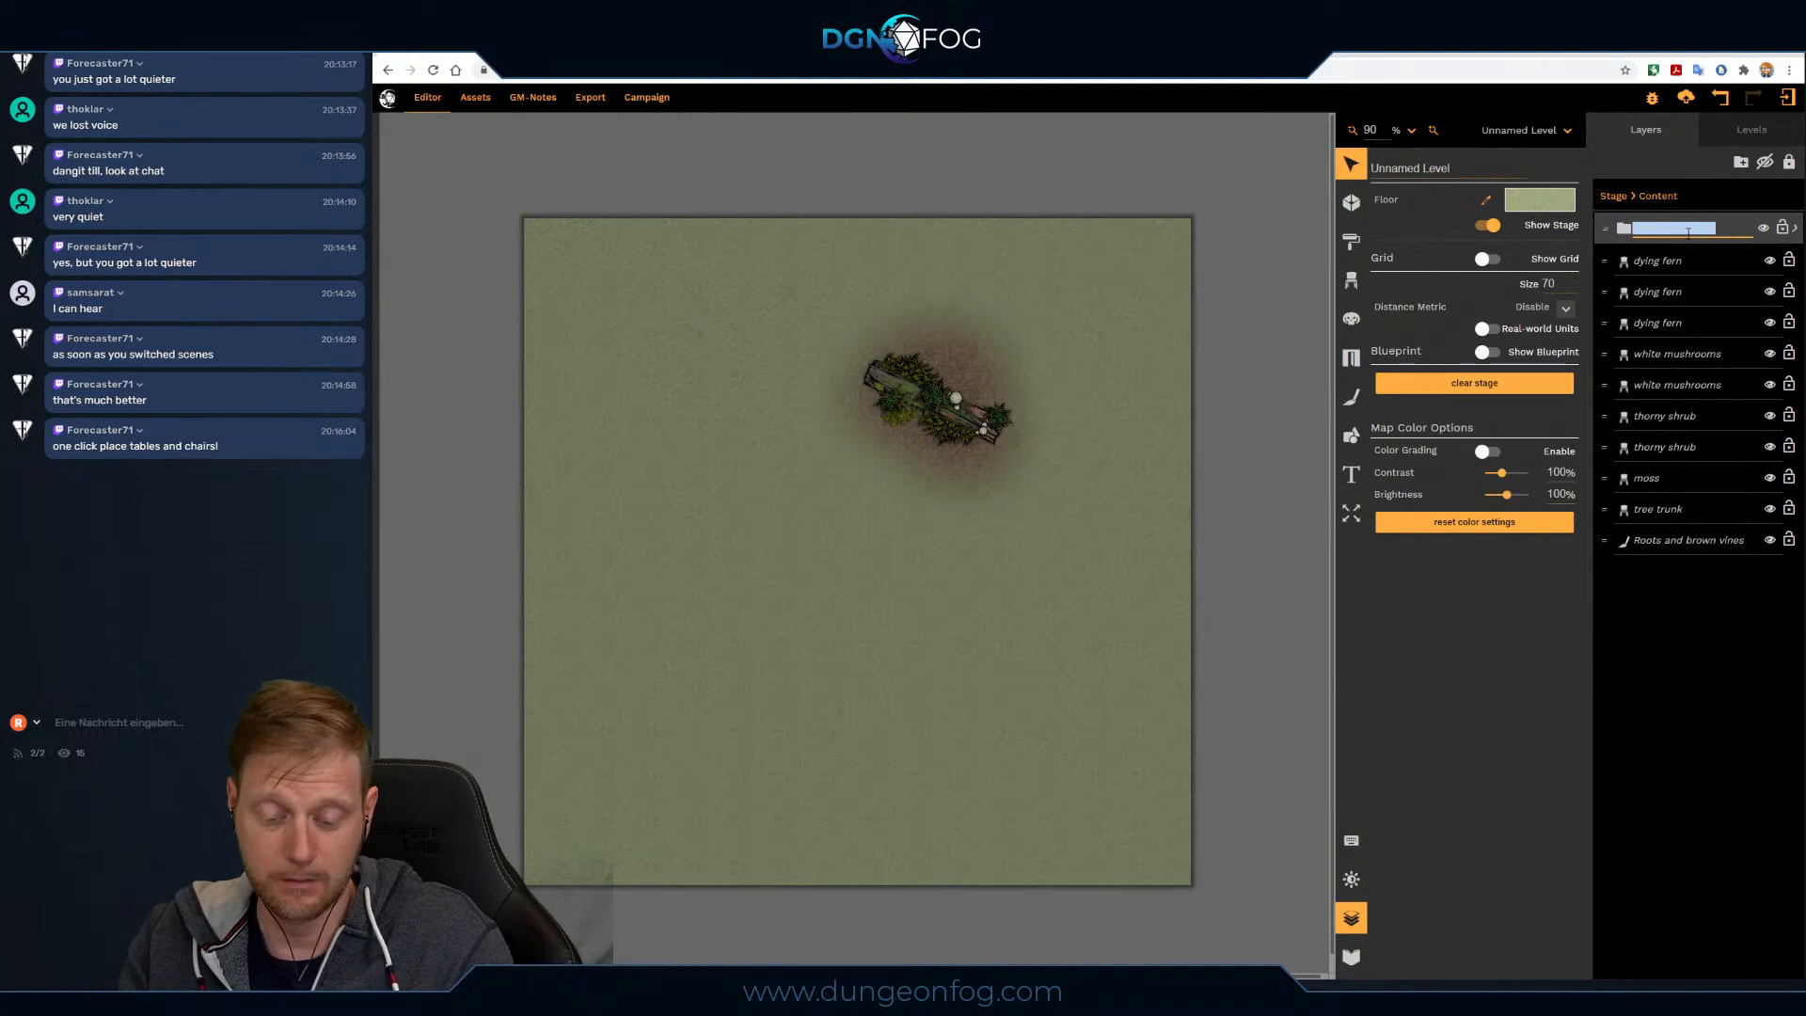
text(rotten tree t)
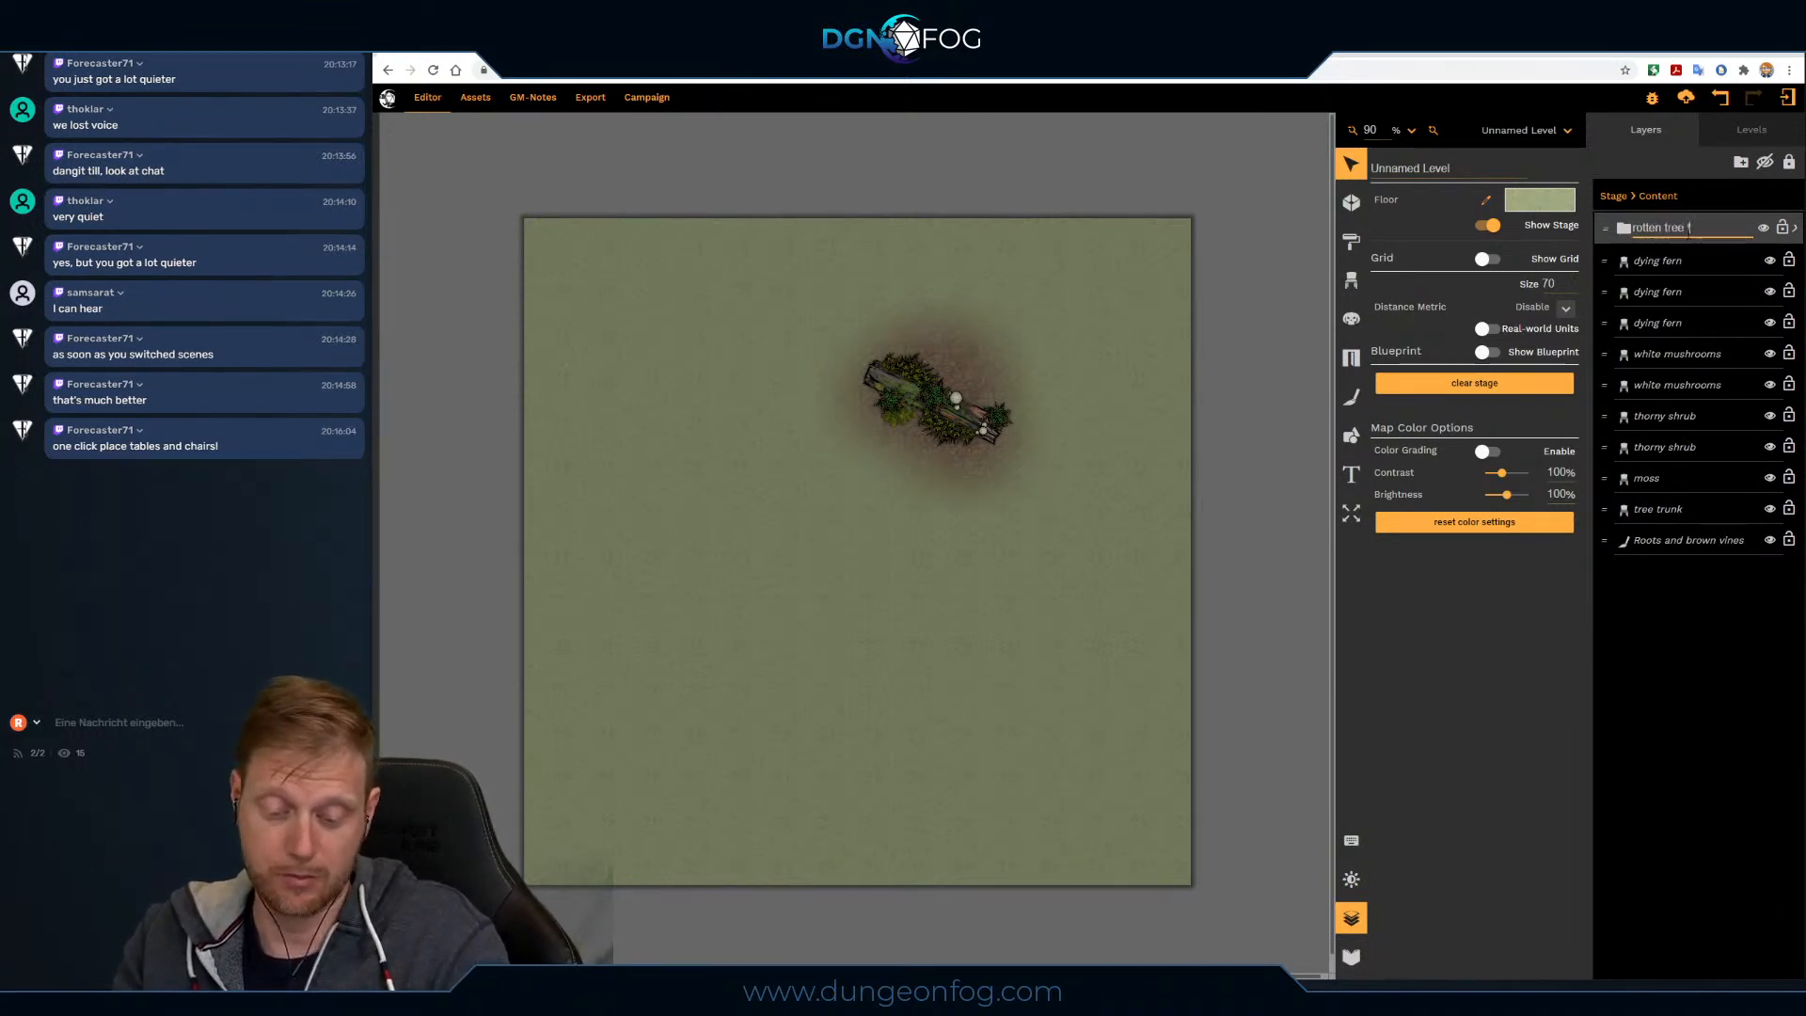
text(runk)
key(Return)
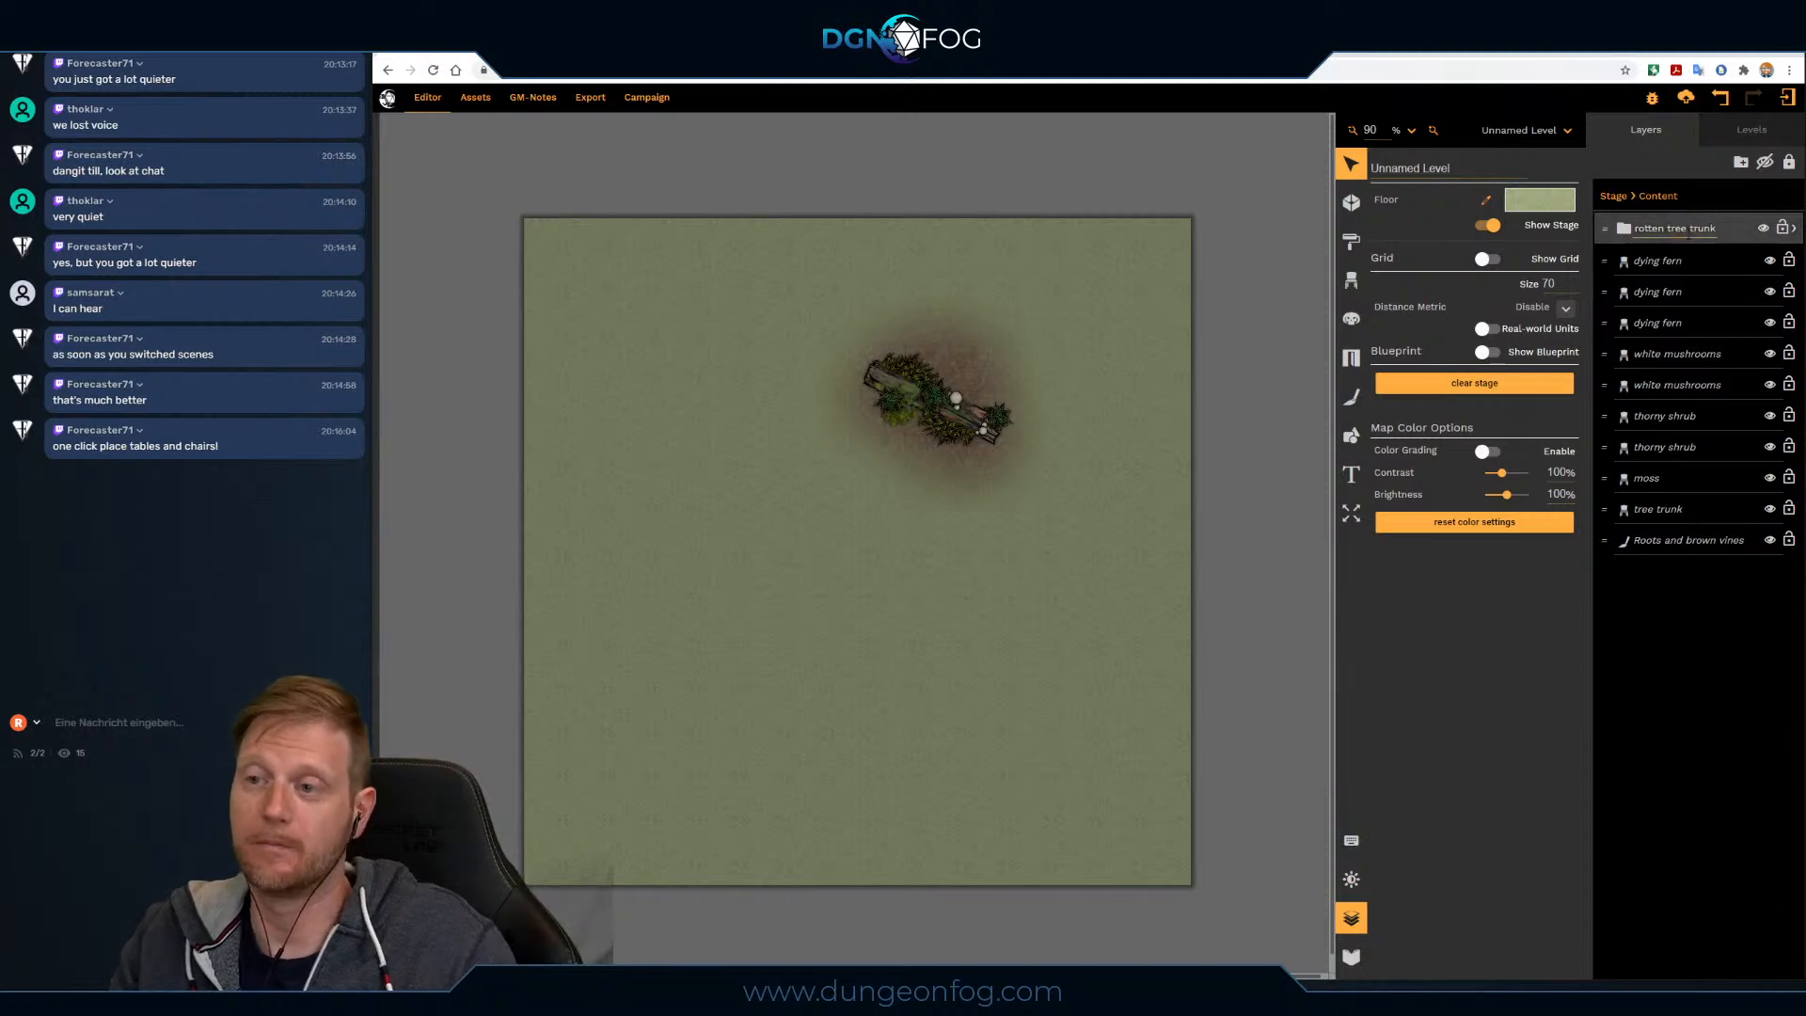
Step: Move all the ferns, mushrooms, shrubs, moss, tree trunk and Roots and brown vines layers into the rotten tree trunk folder
drag(1604, 550, 1671, 235)
drag(1607, 502, 1671, 237)
drag(1602, 485, 1660, 237)
drag(1607, 454, 1661, 237)
drag(1605, 416, 1646, 229)
drag(1597, 389, 1646, 231)
drag(1610, 354, 1646, 231)
drag(1608, 325, 1646, 232)
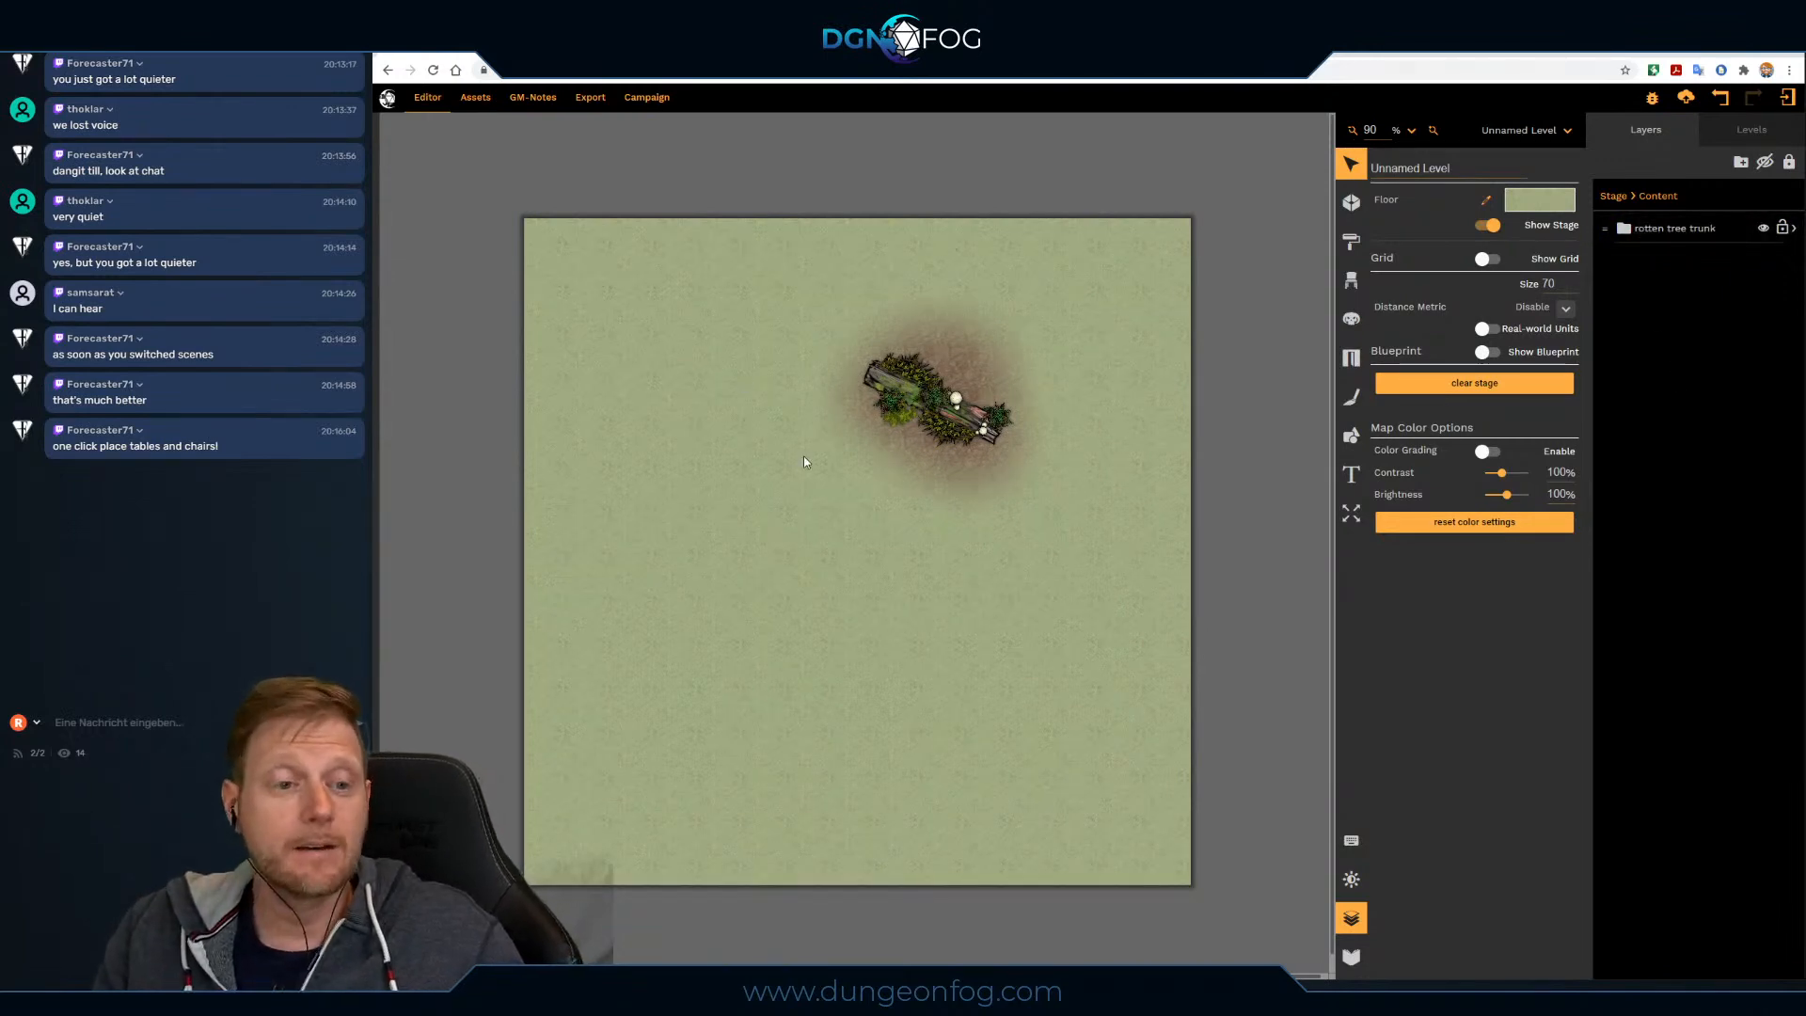
Step: Start a prop template from the rotten tree trunk group on the map and assign it the category Prop Jungle
click(938, 416)
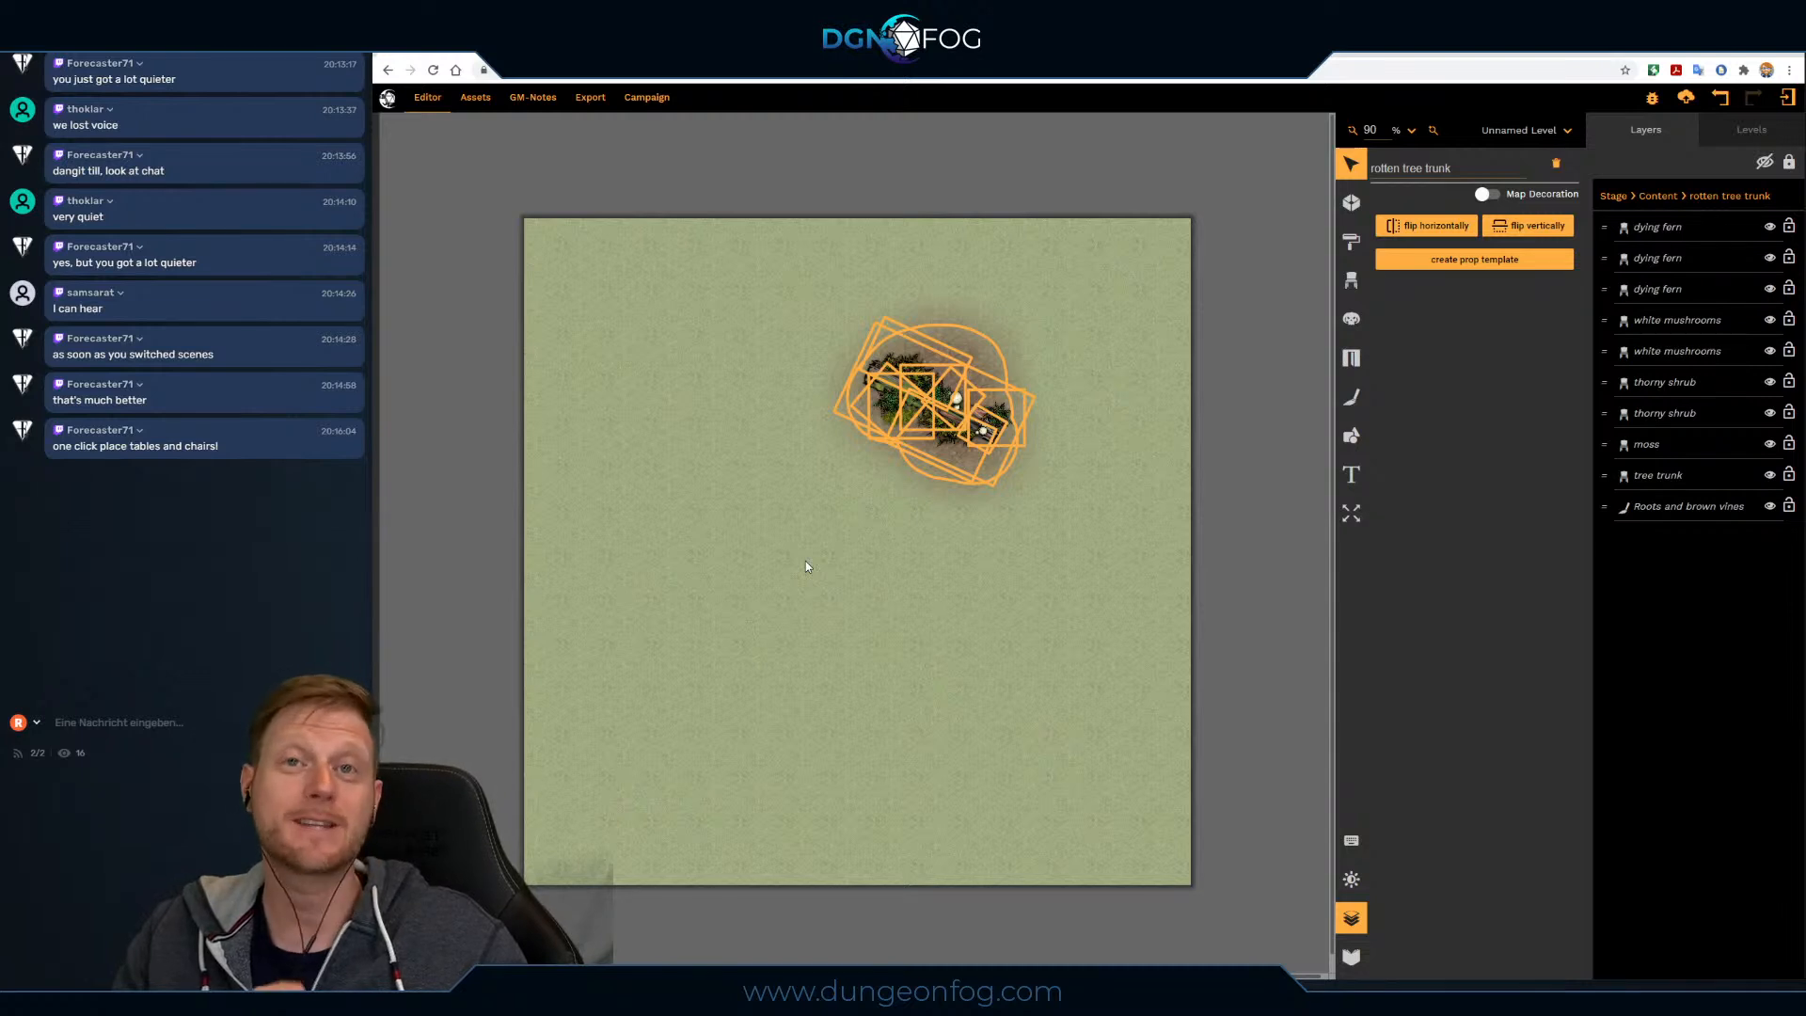
click(1055, 598)
click(983, 487)
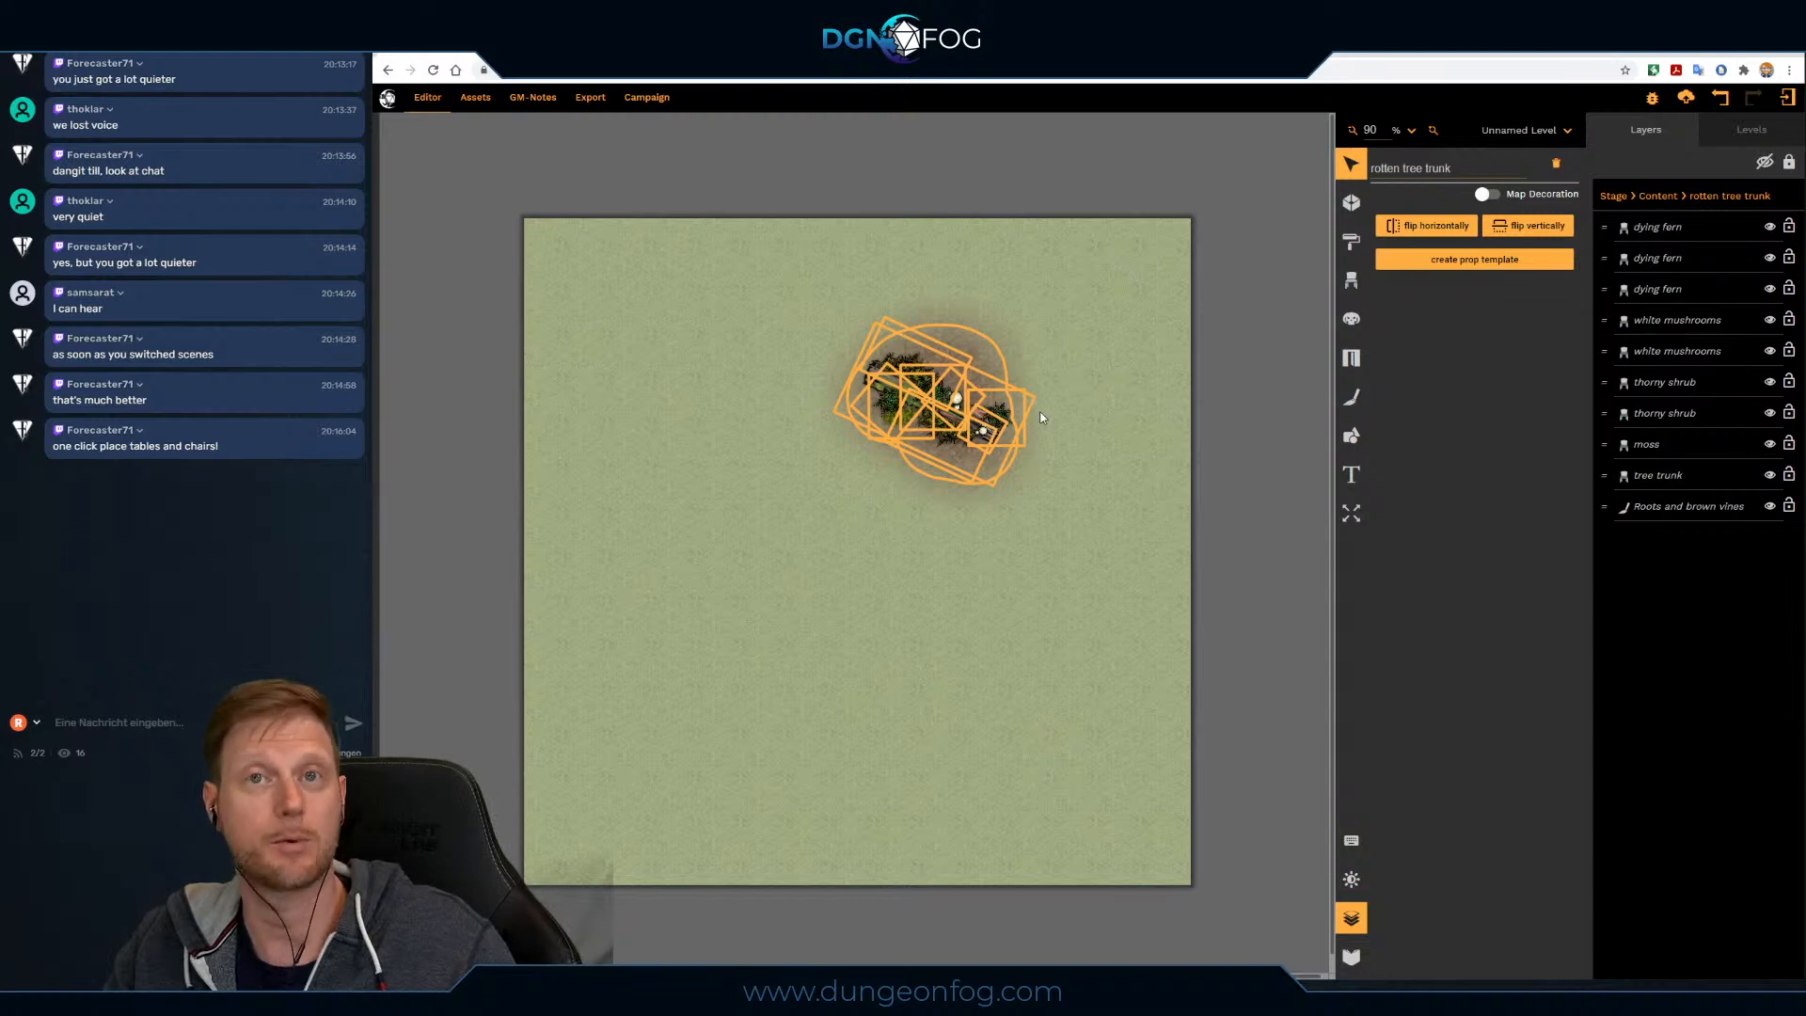
click(1444, 269)
drag(1112, 430, 943, 219)
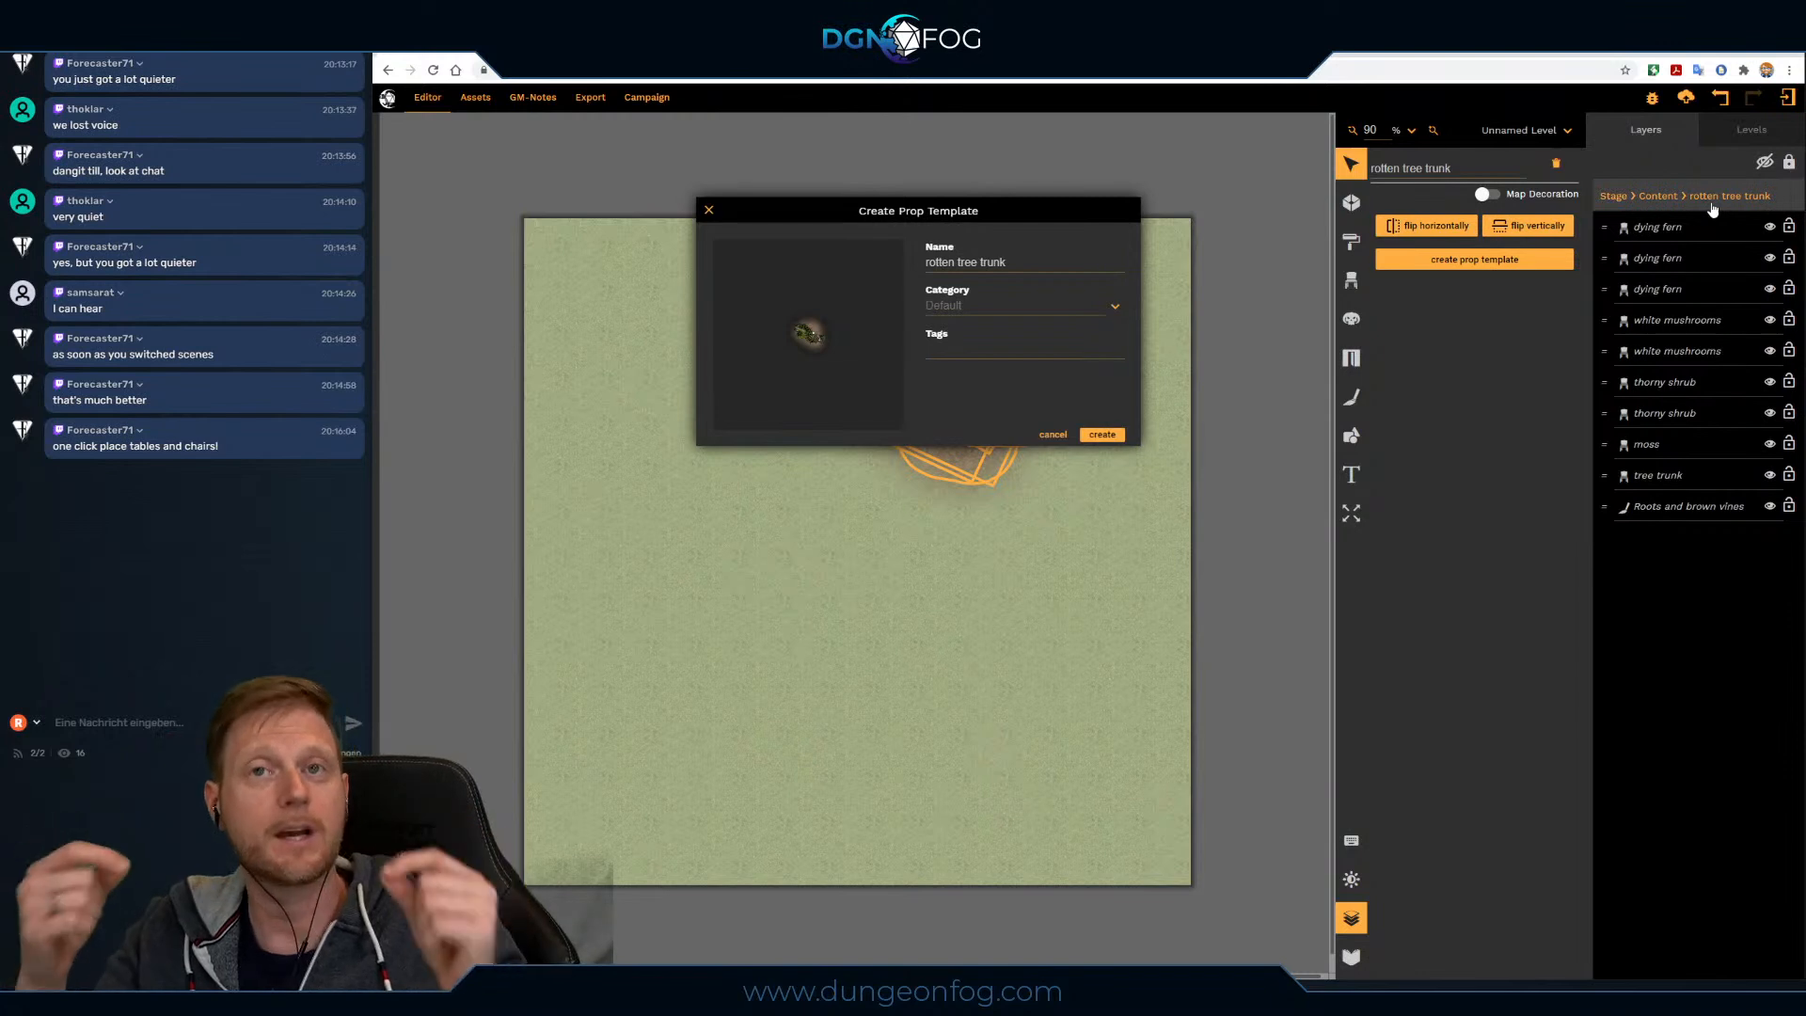
click(1114, 310)
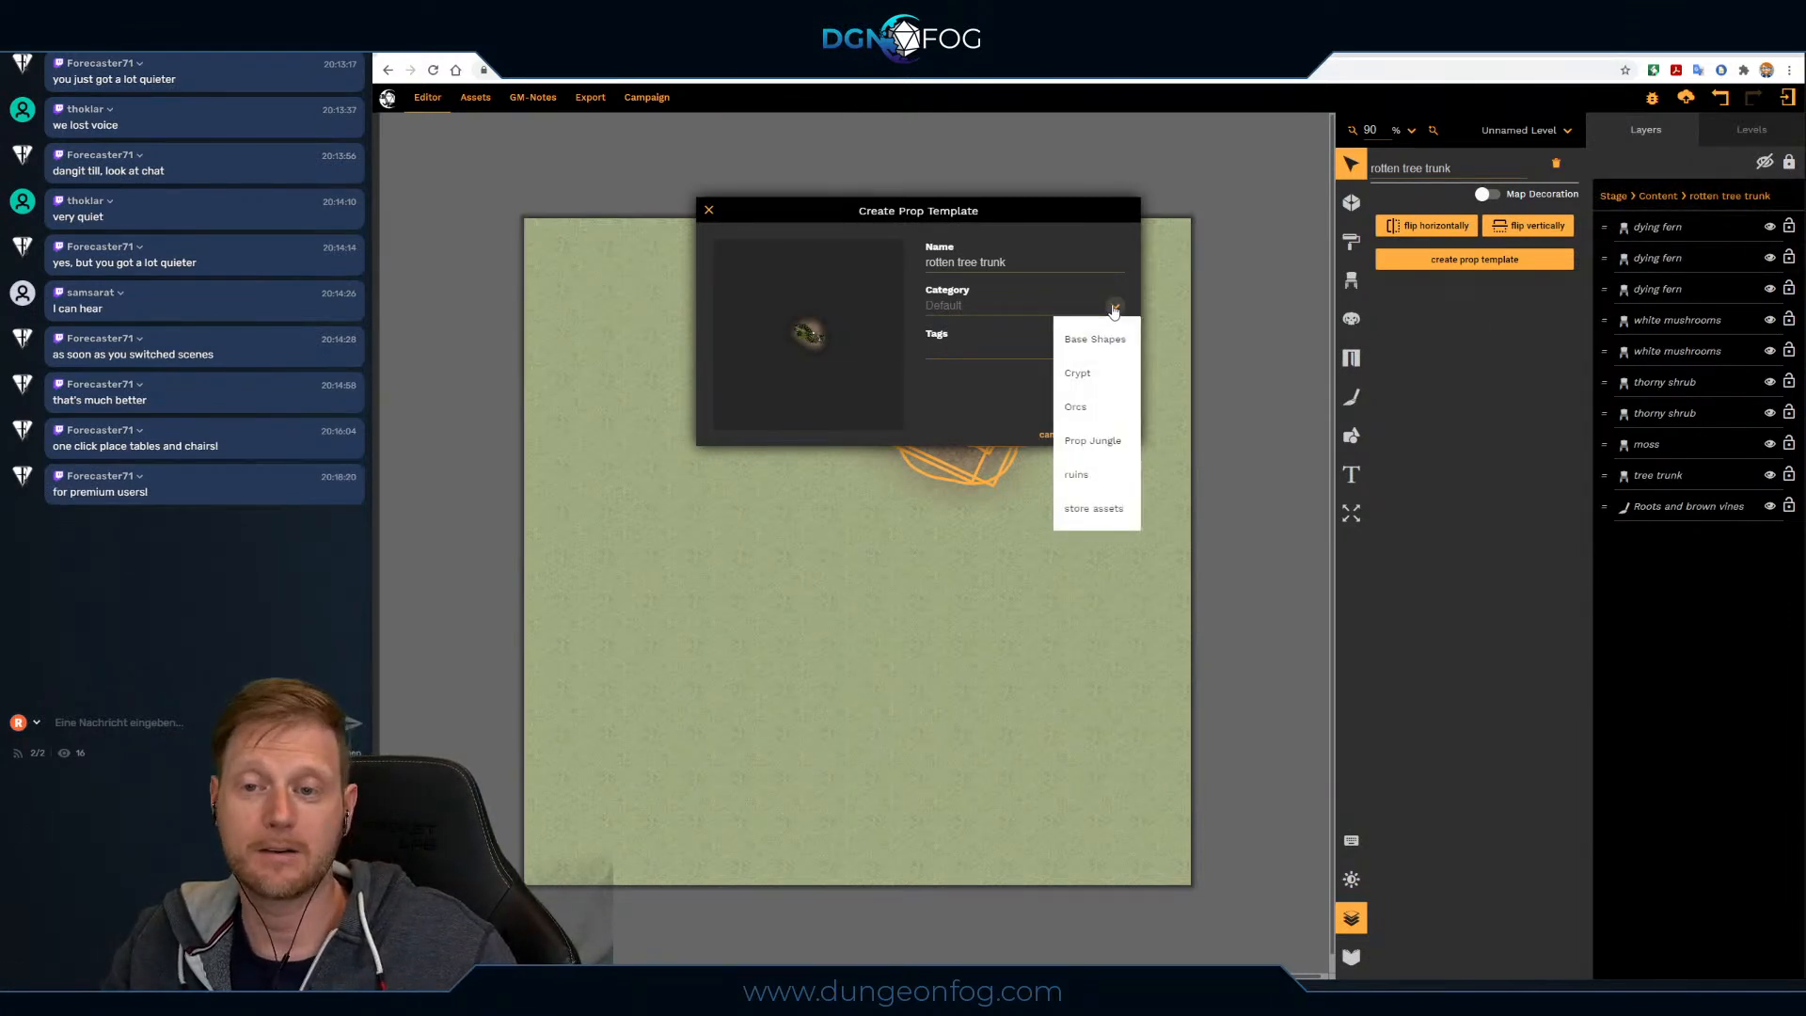
click(1111, 443)
Step: Tag the prop template with "jungle", "trees" and "foliage", and create it
click(965, 354)
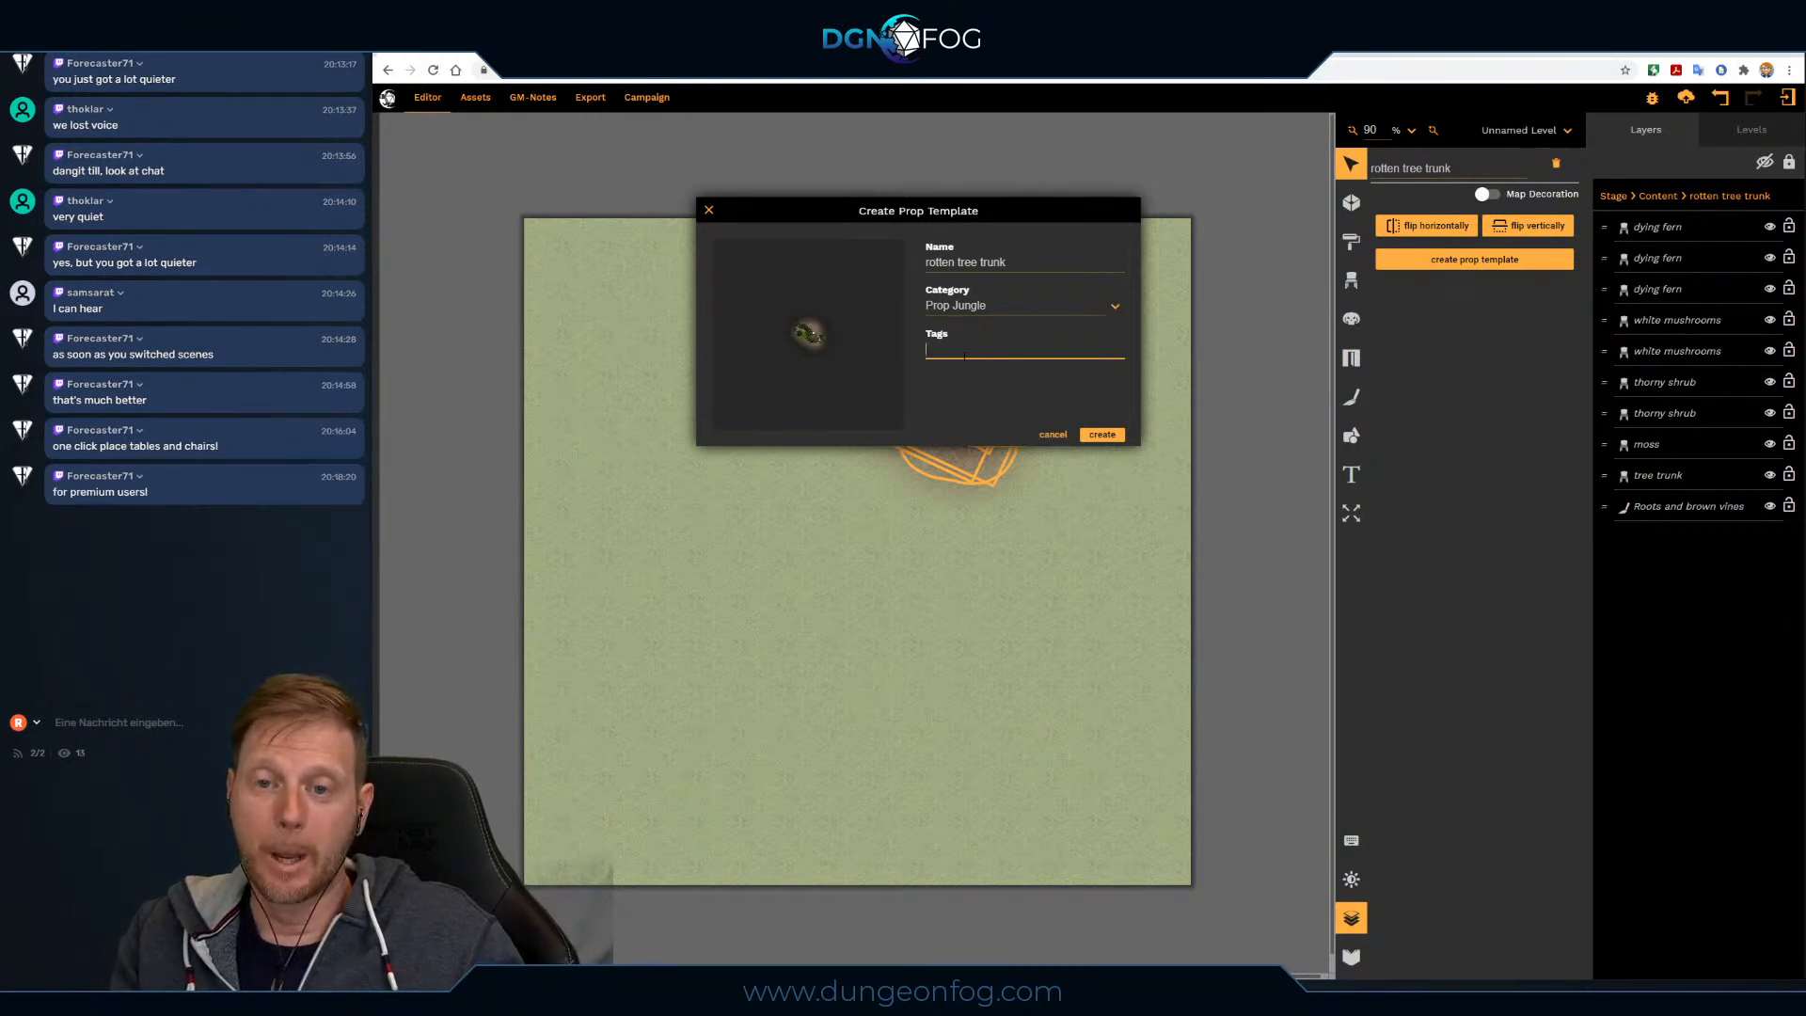
text(j)
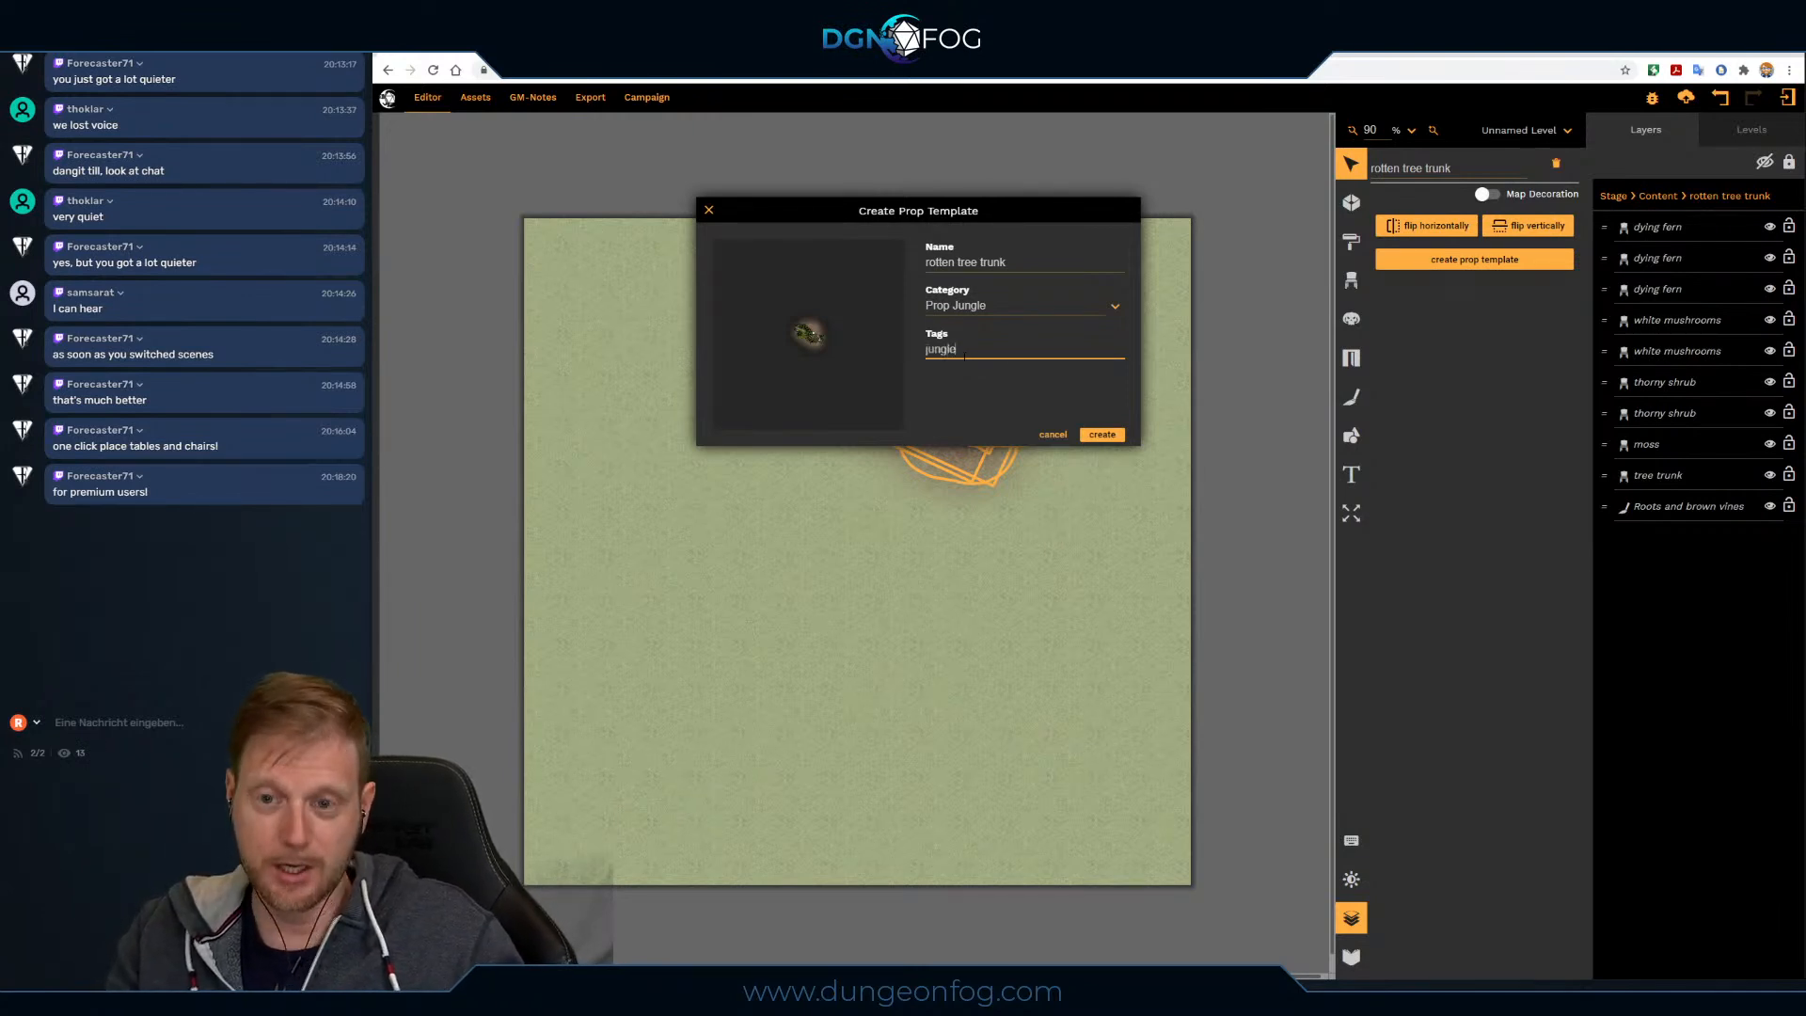
text(ungle)
key(Return)
text(trees)
key(Return)
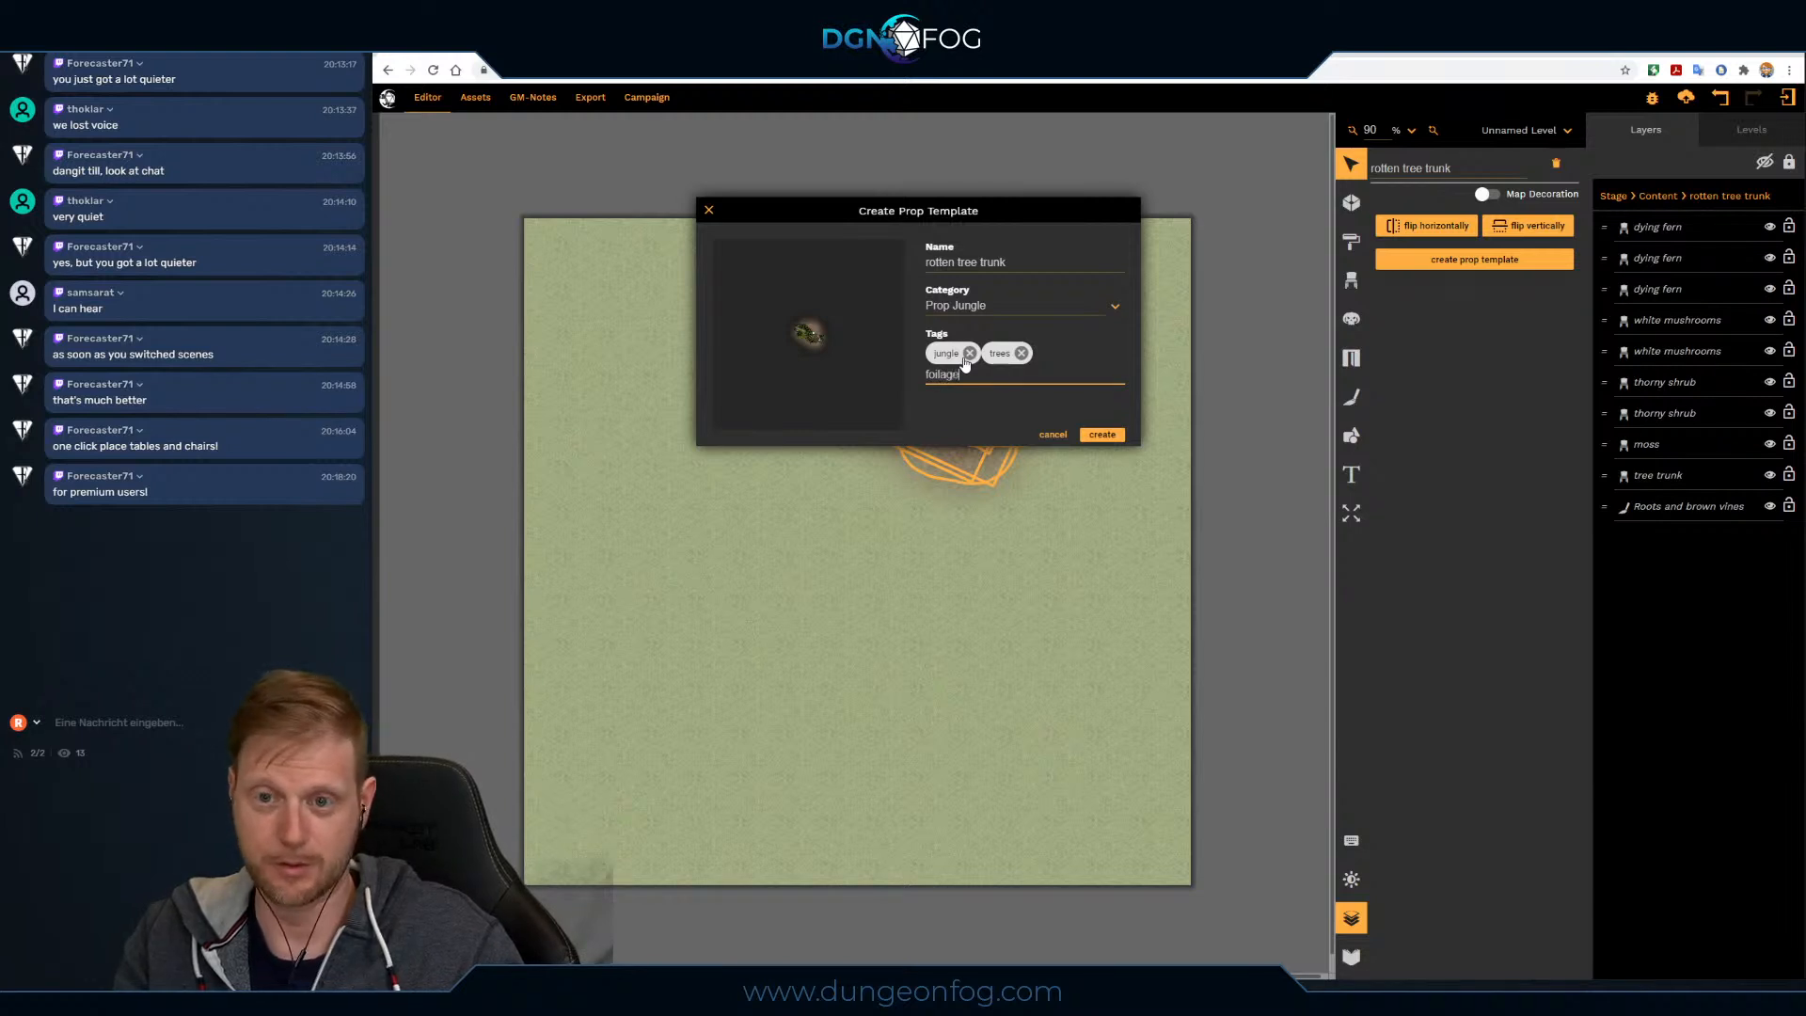
text(foage)
key(Left)
key(Left)
key(Left)
text(li)
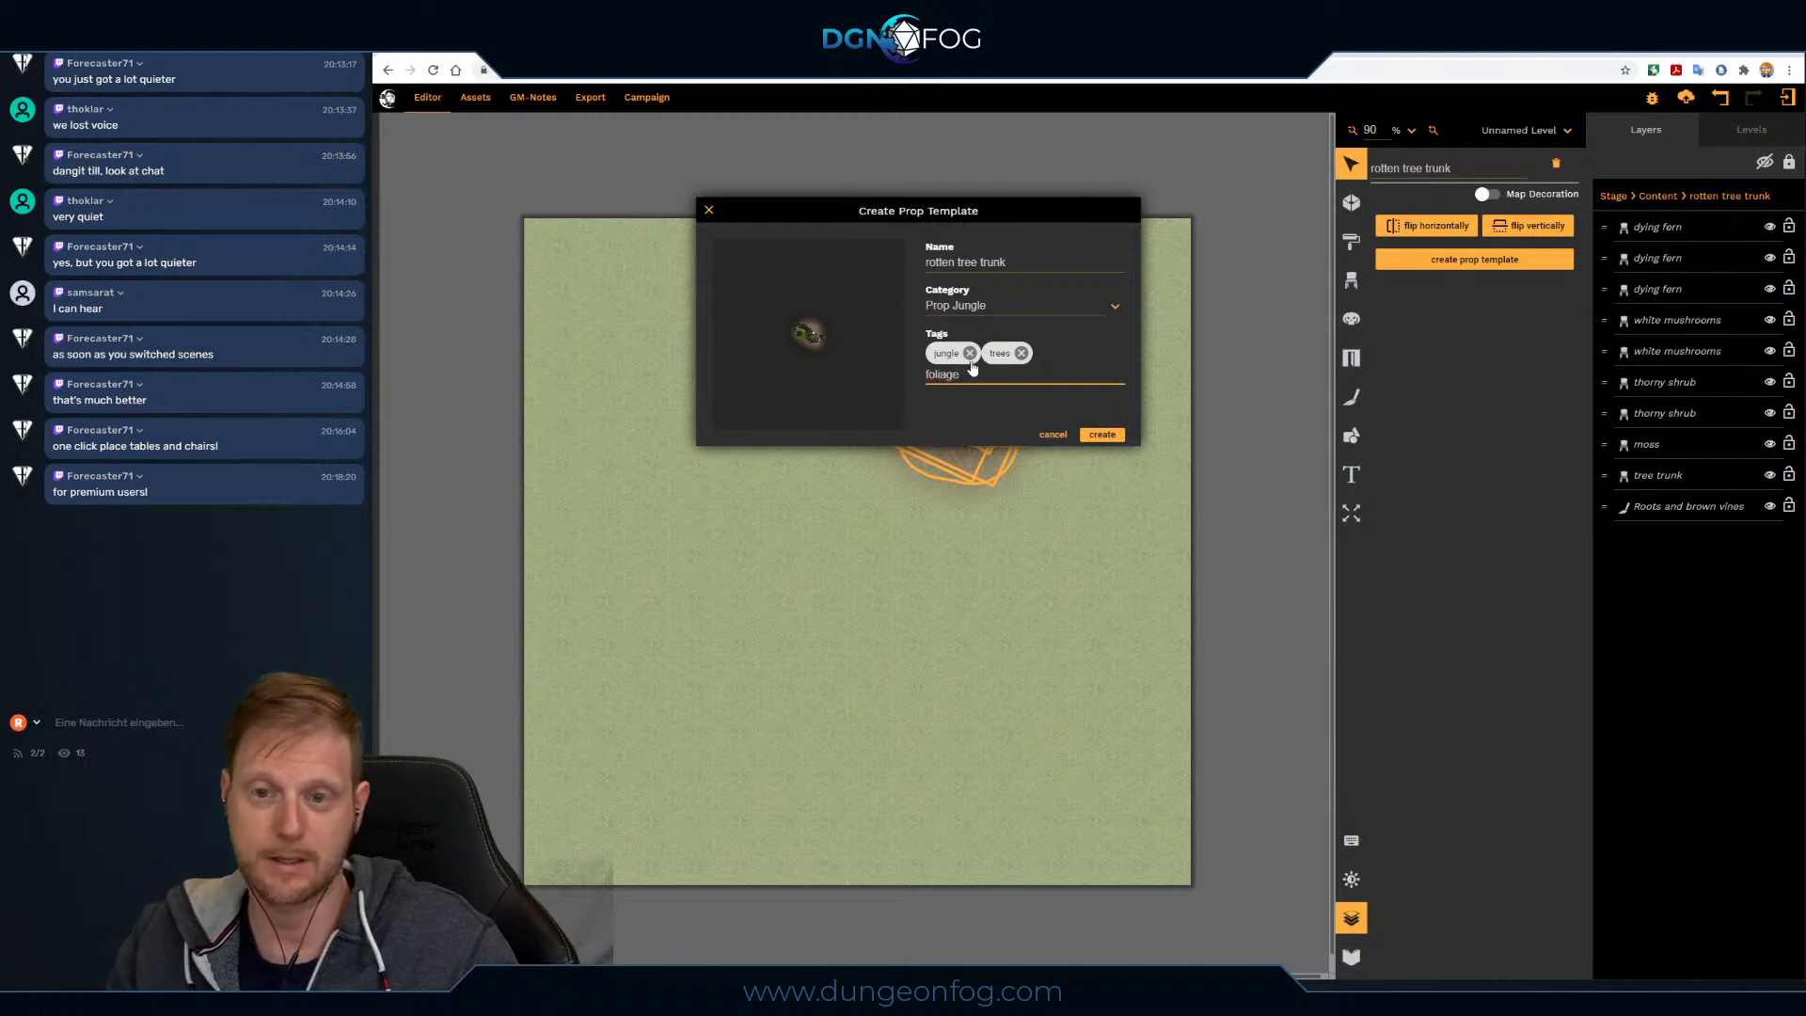
key(Return)
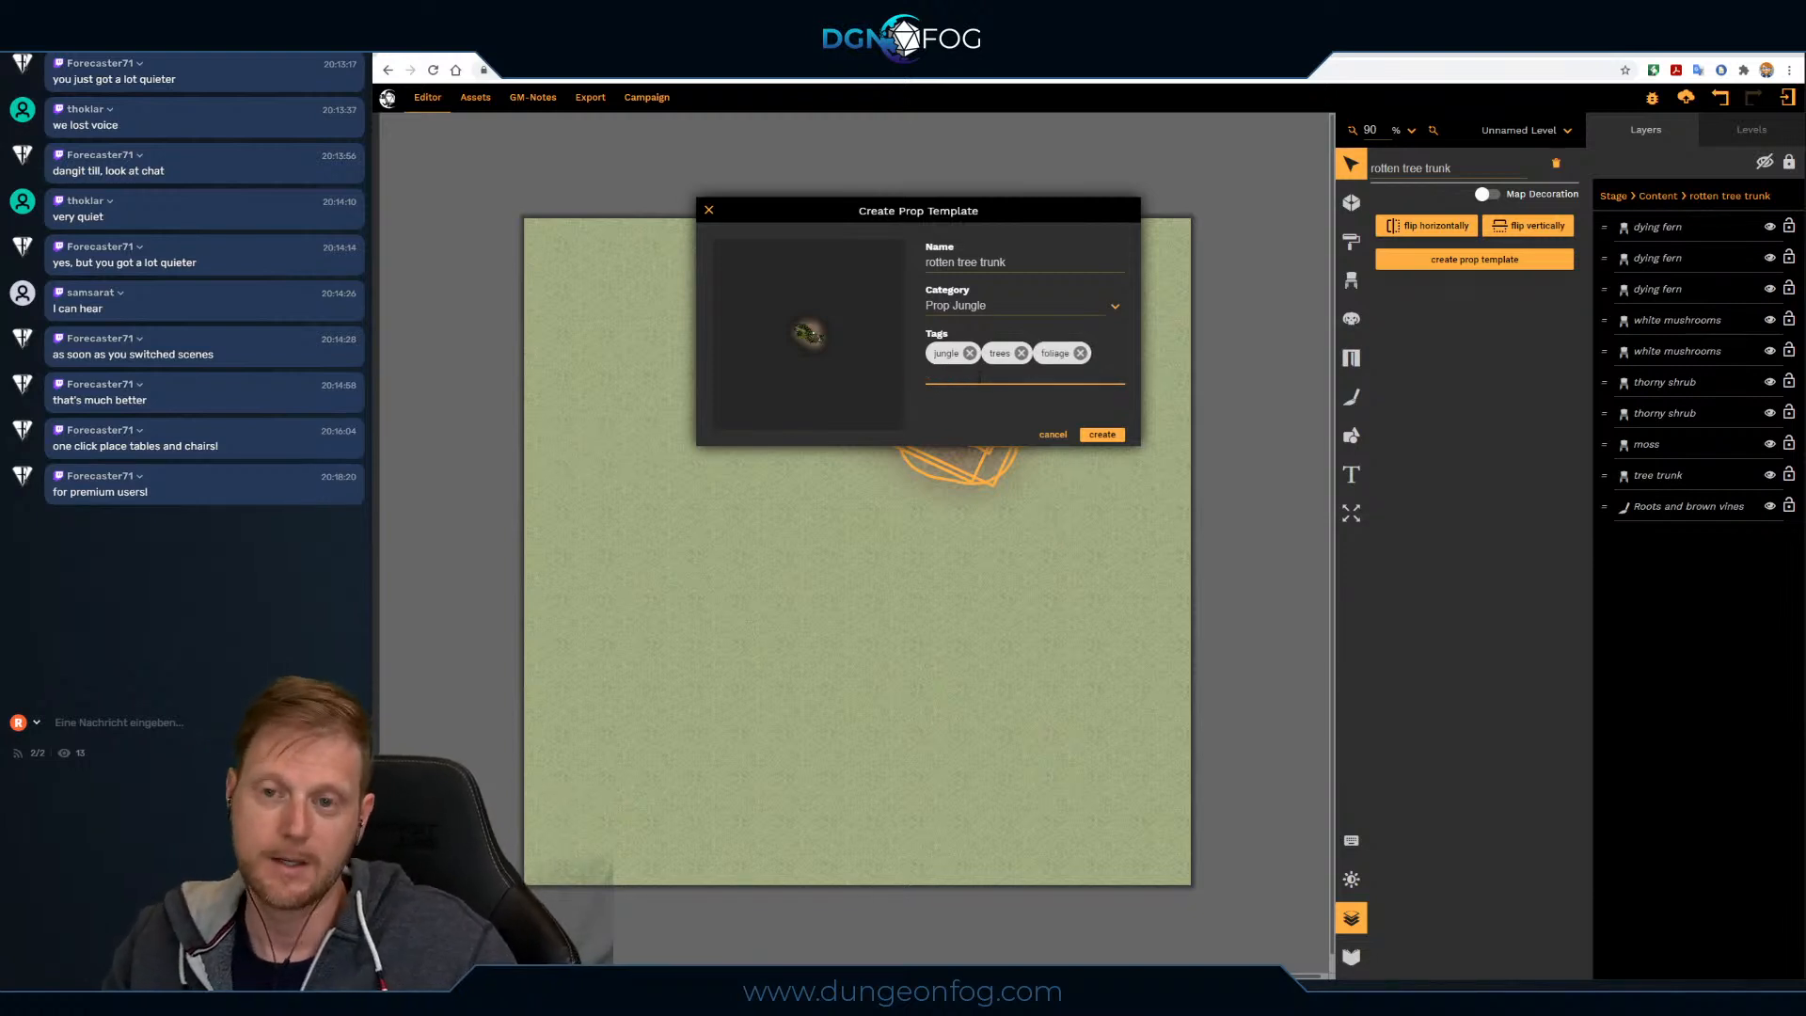
click(1112, 437)
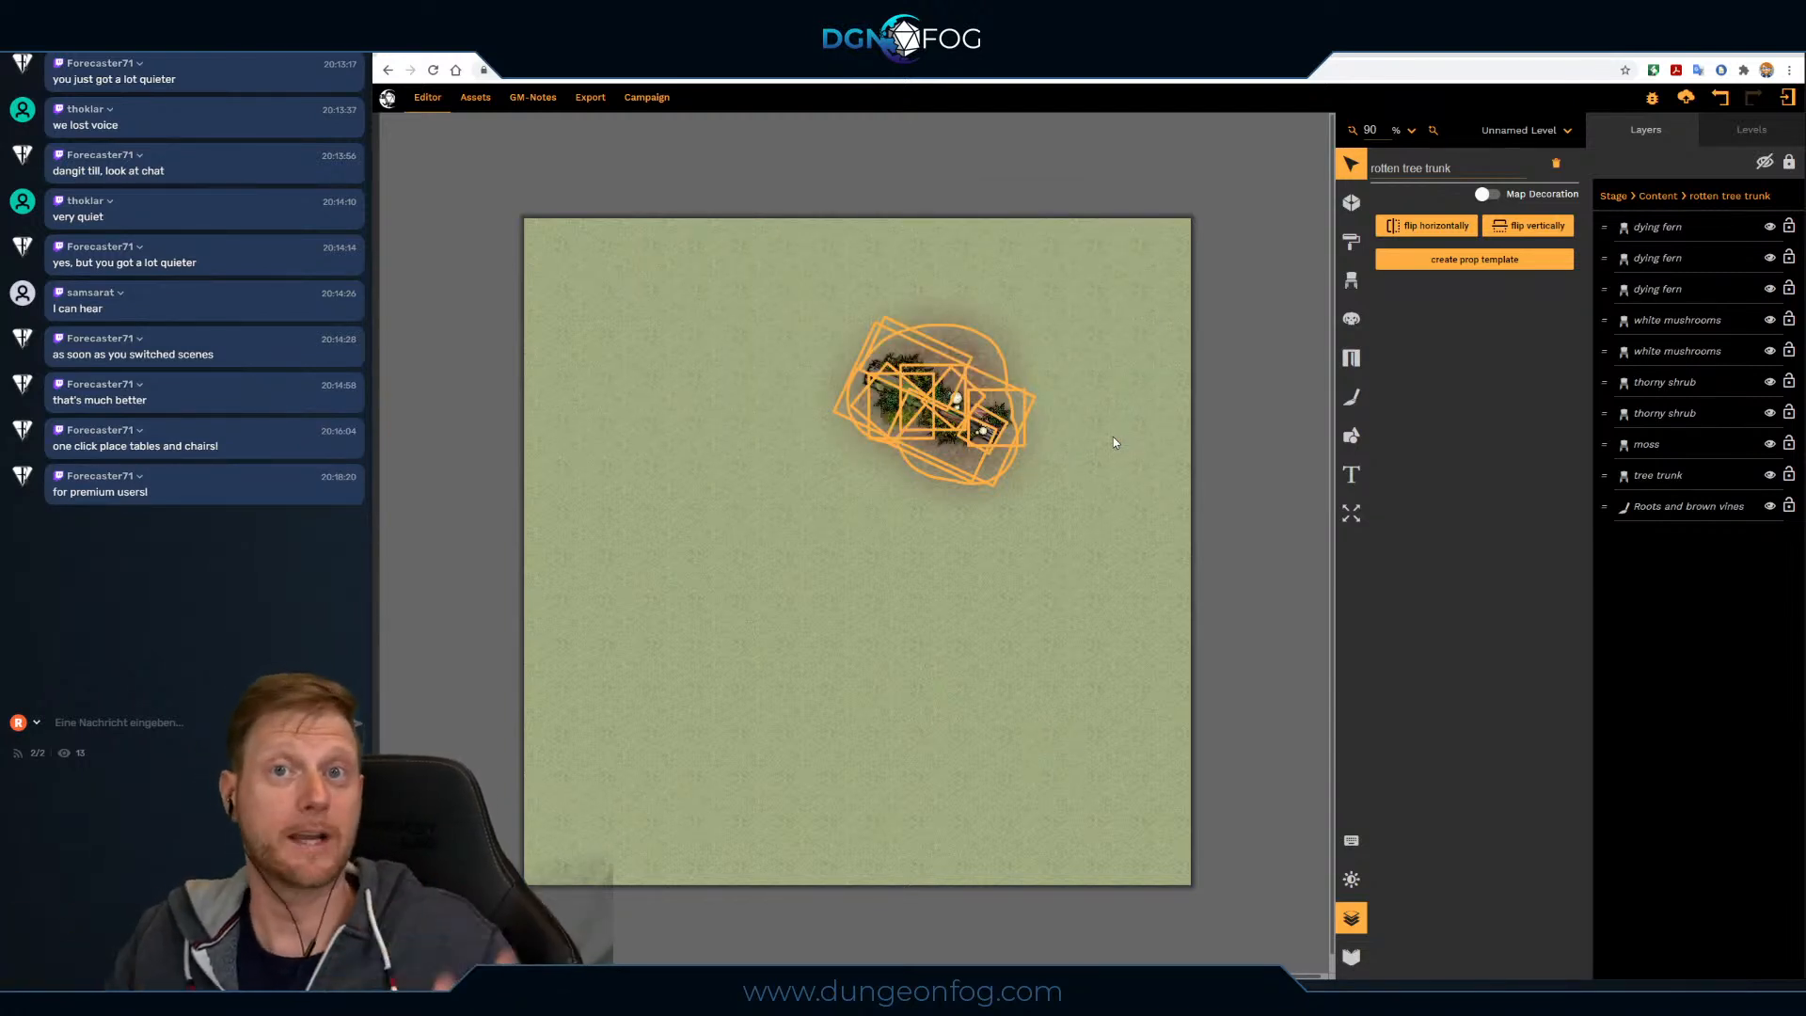
Step: Delete the rotten tree trunk group from the map
click(1103, 463)
click(948, 434)
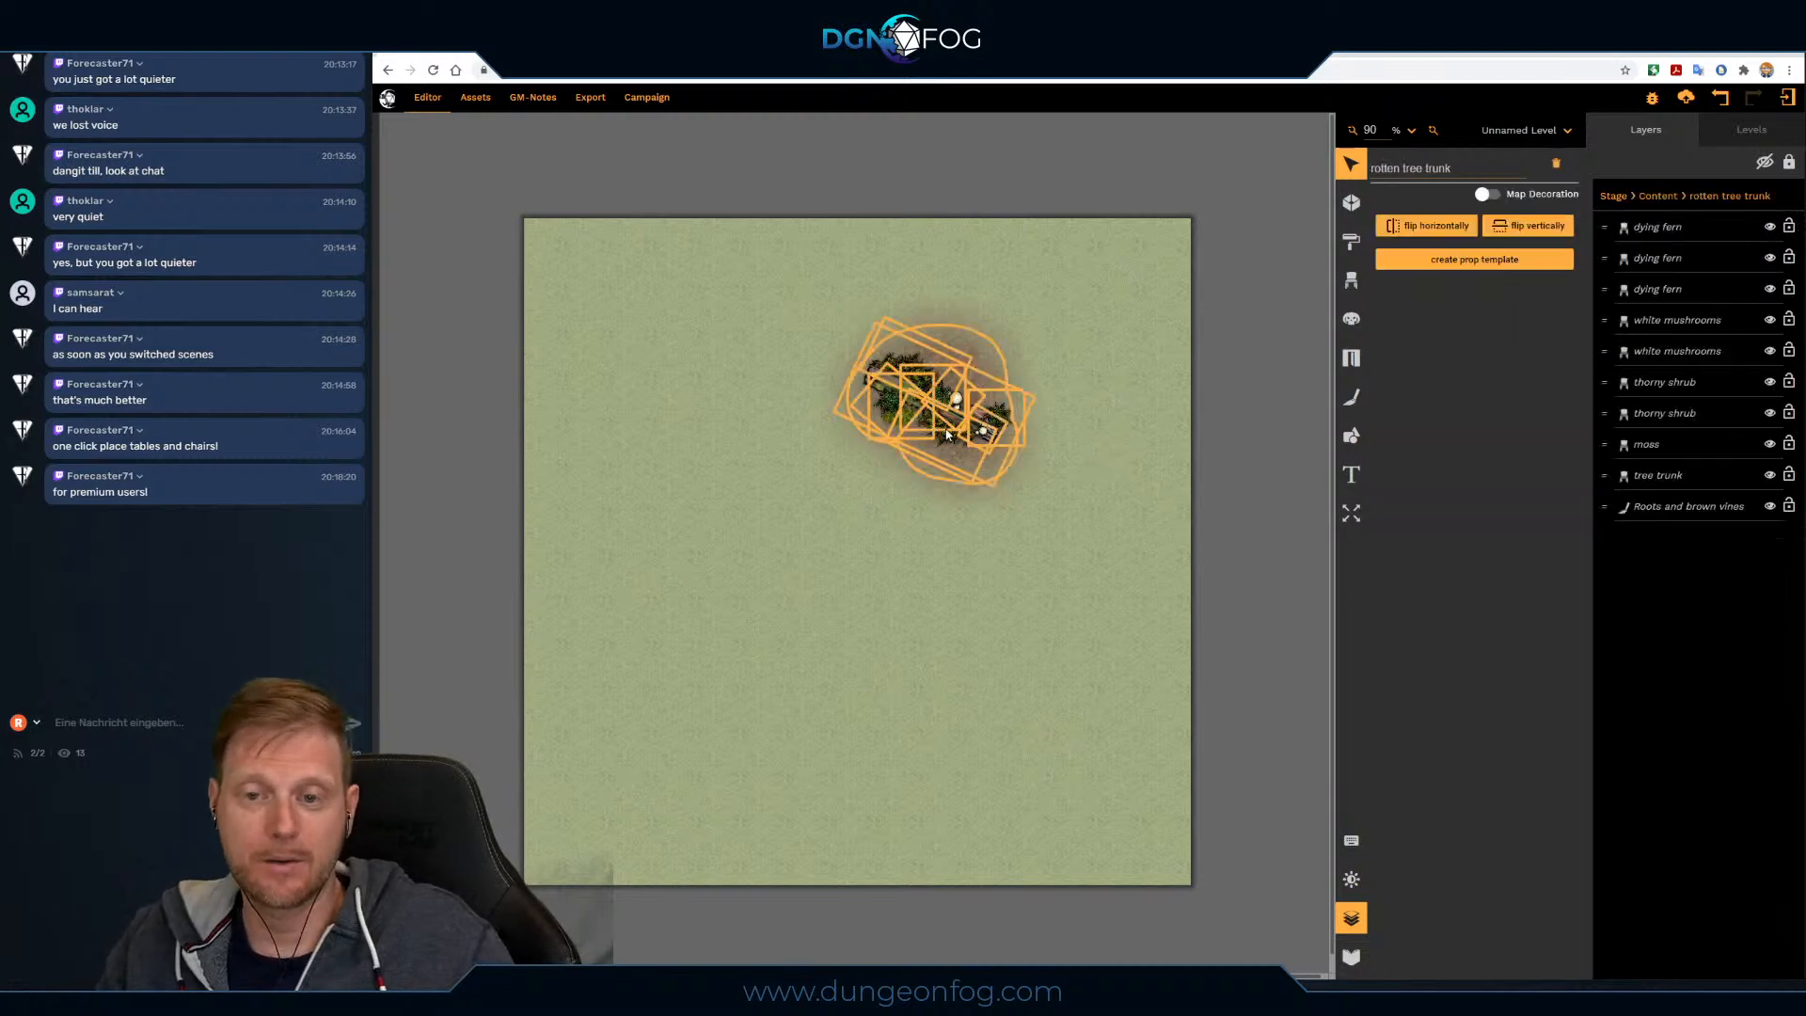
key(Delete)
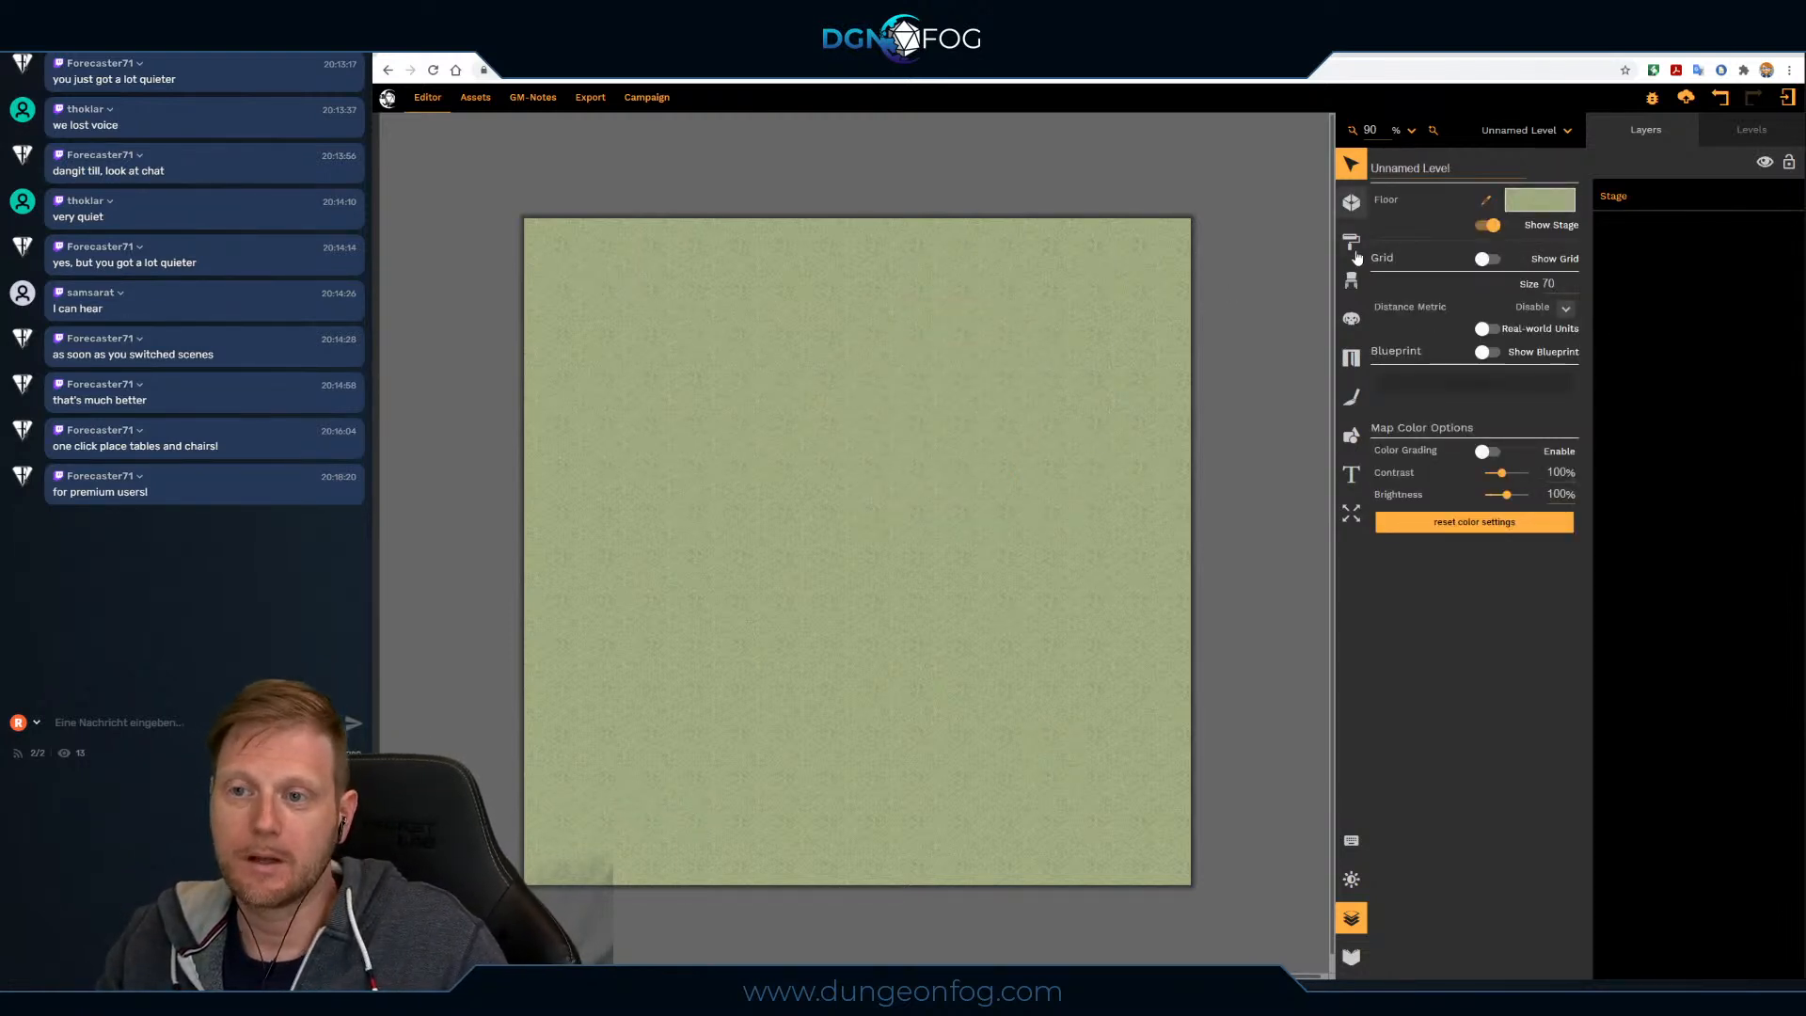
Step: Browse the DungeonFog prop library with the Prop tool
click(1352, 281)
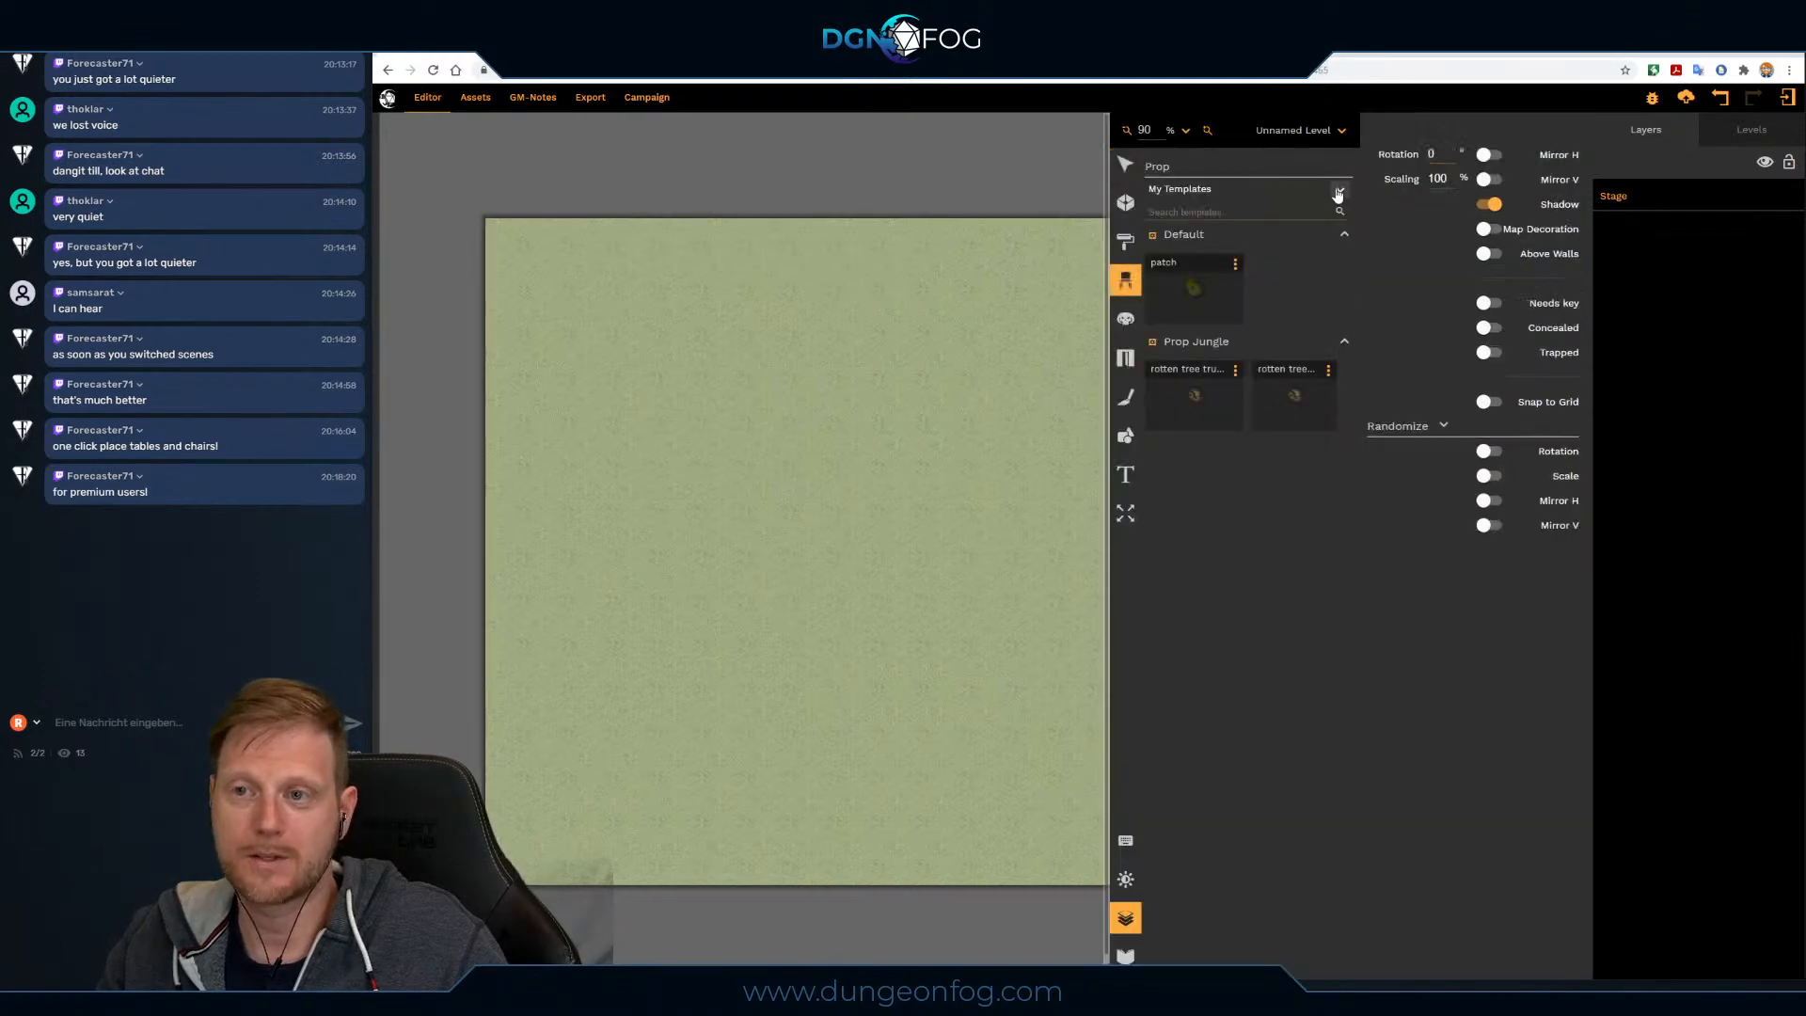
click(1338, 195)
click(1282, 223)
scroll(1290, 339, up, 15)
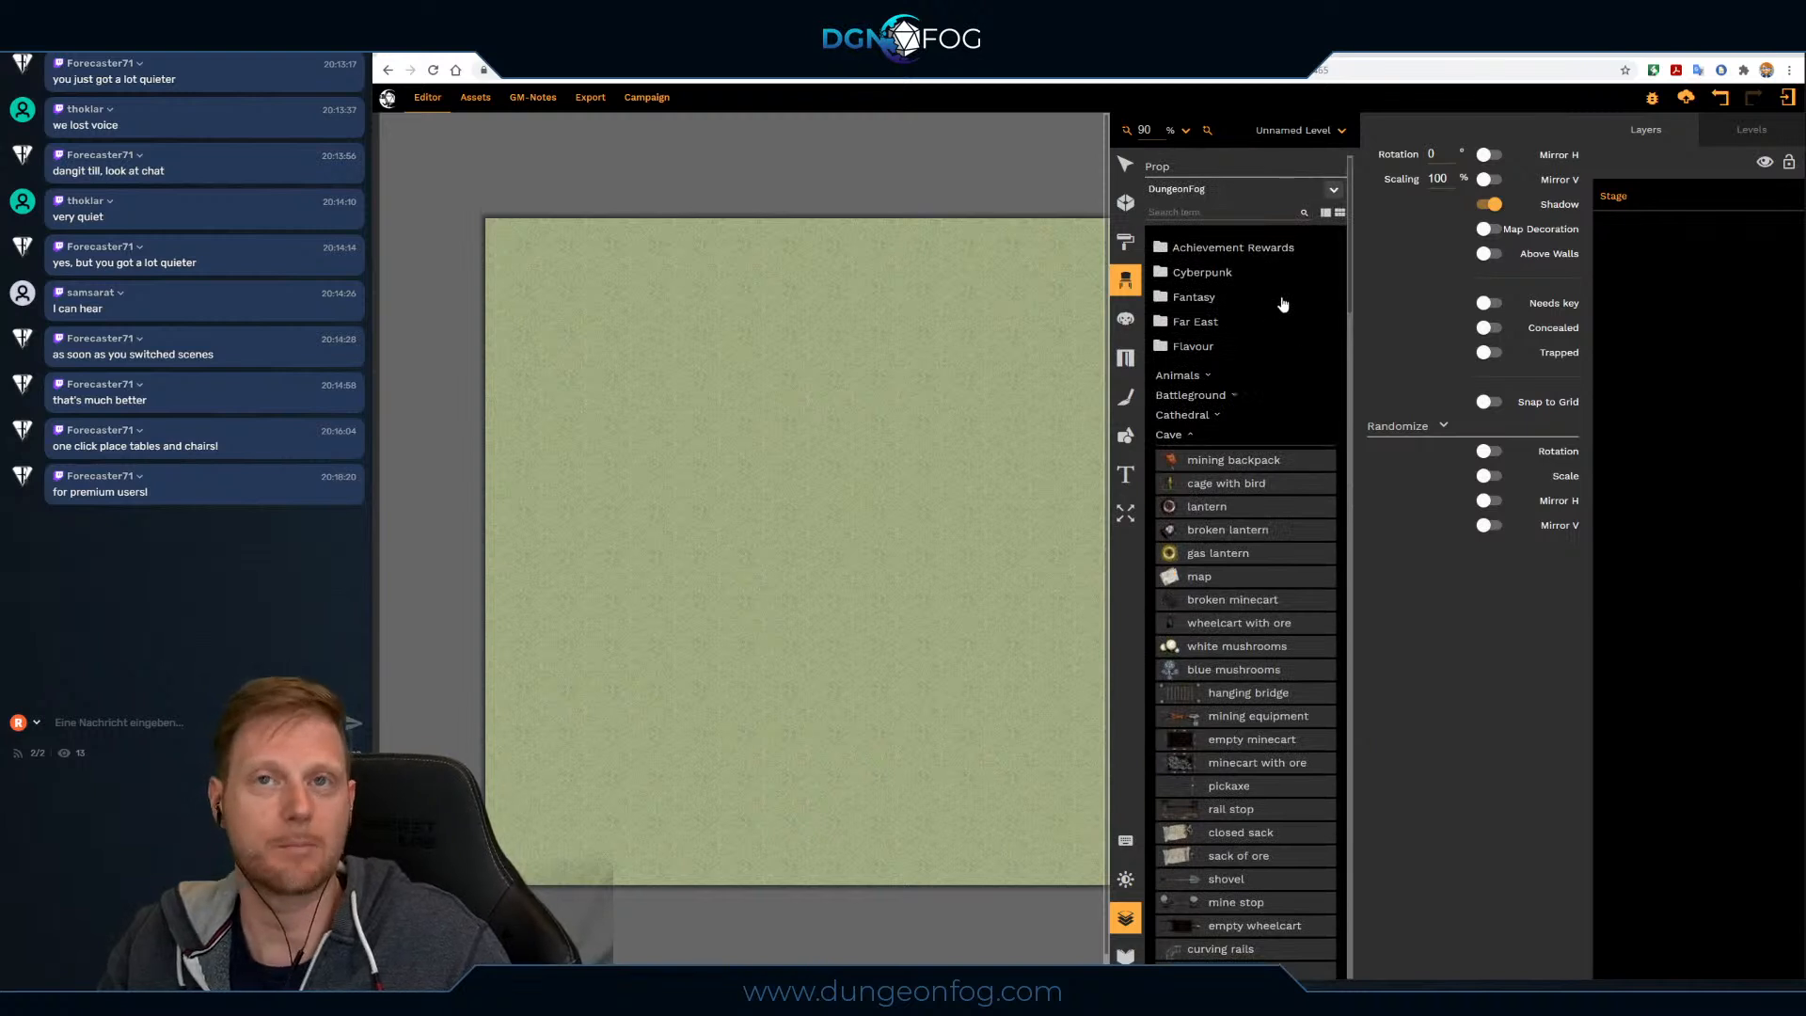
Step: Delete the "rotten treetrunk" template from the Prop Jungle category in My Templates
click(1338, 193)
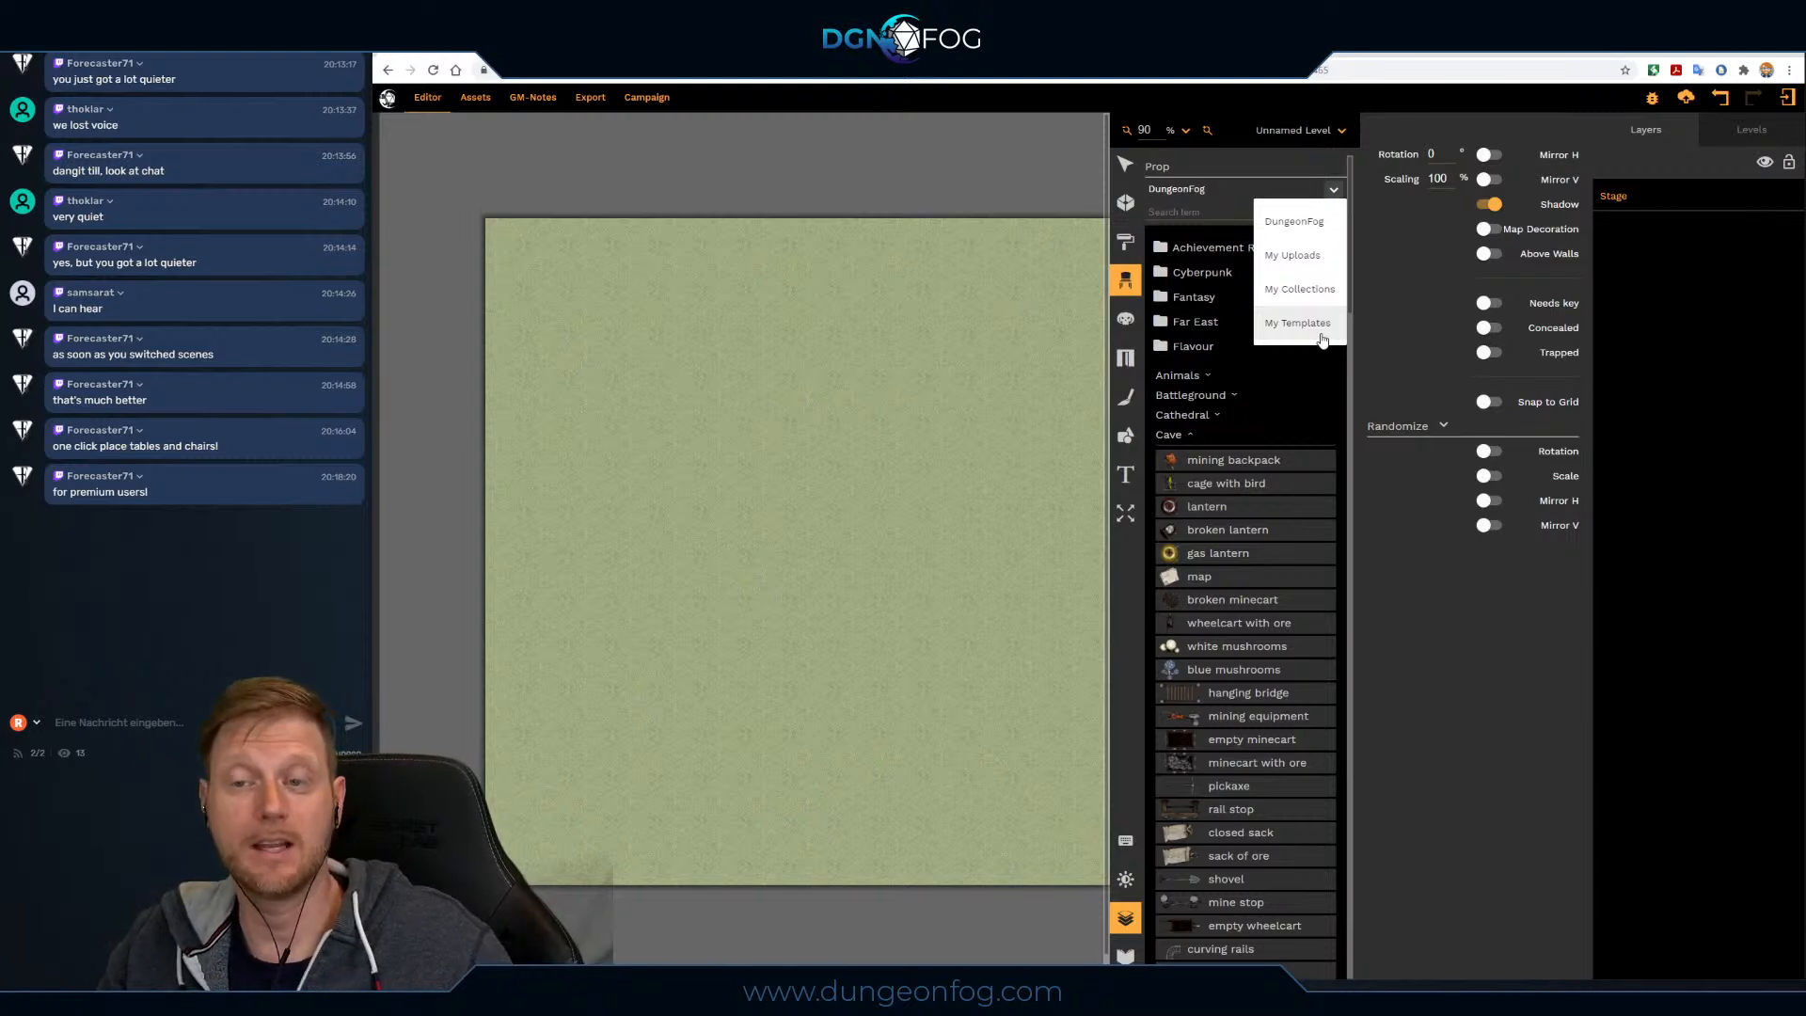
click(1322, 336)
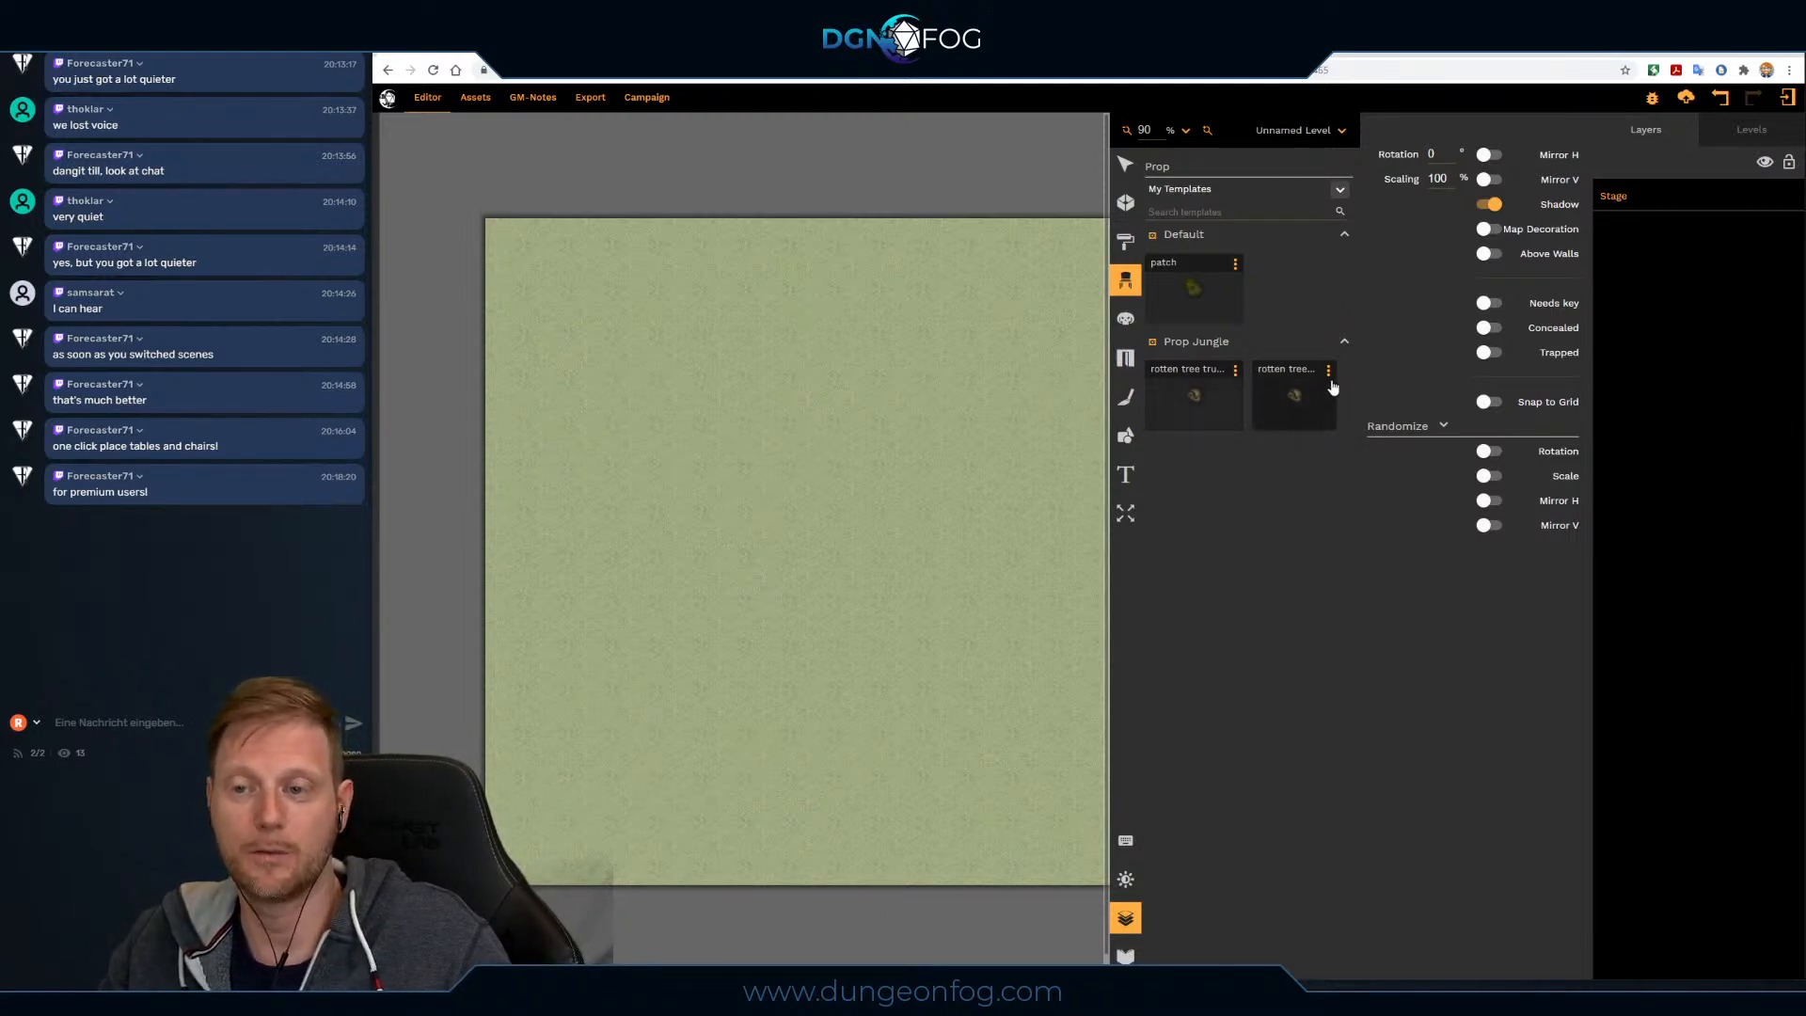
click(1330, 372)
click(1293, 440)
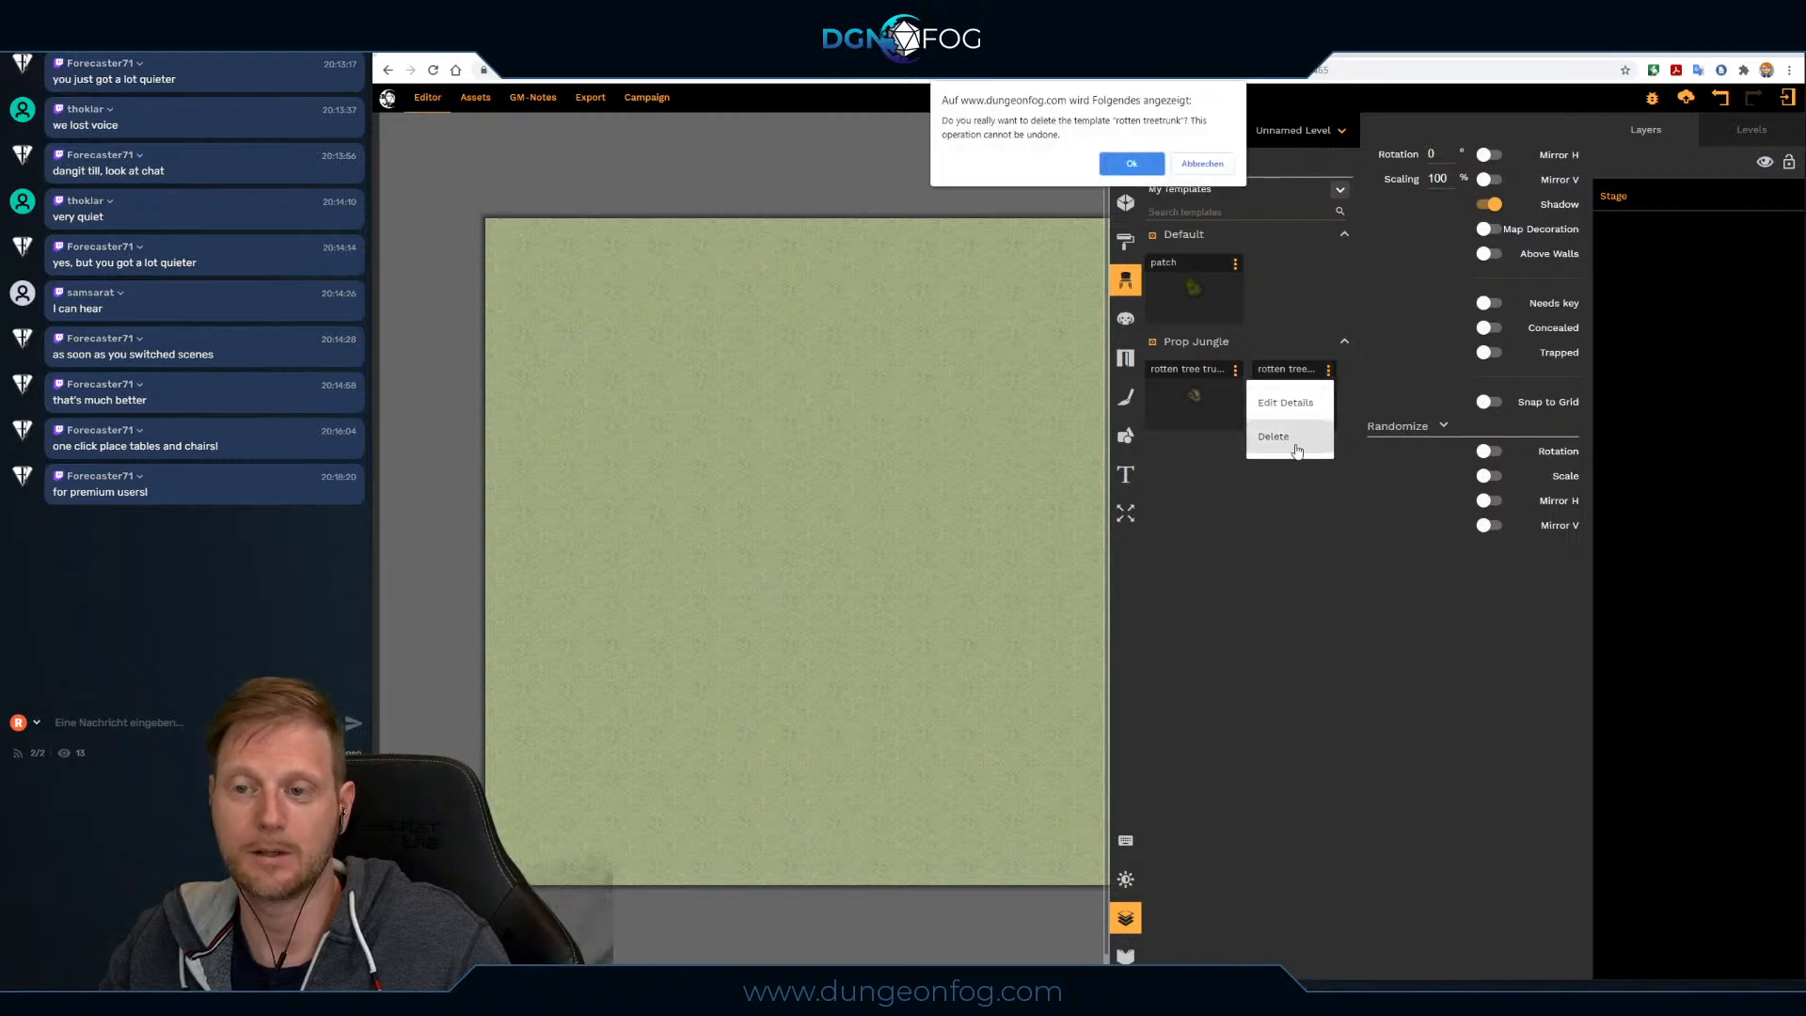
click(1131, 164)
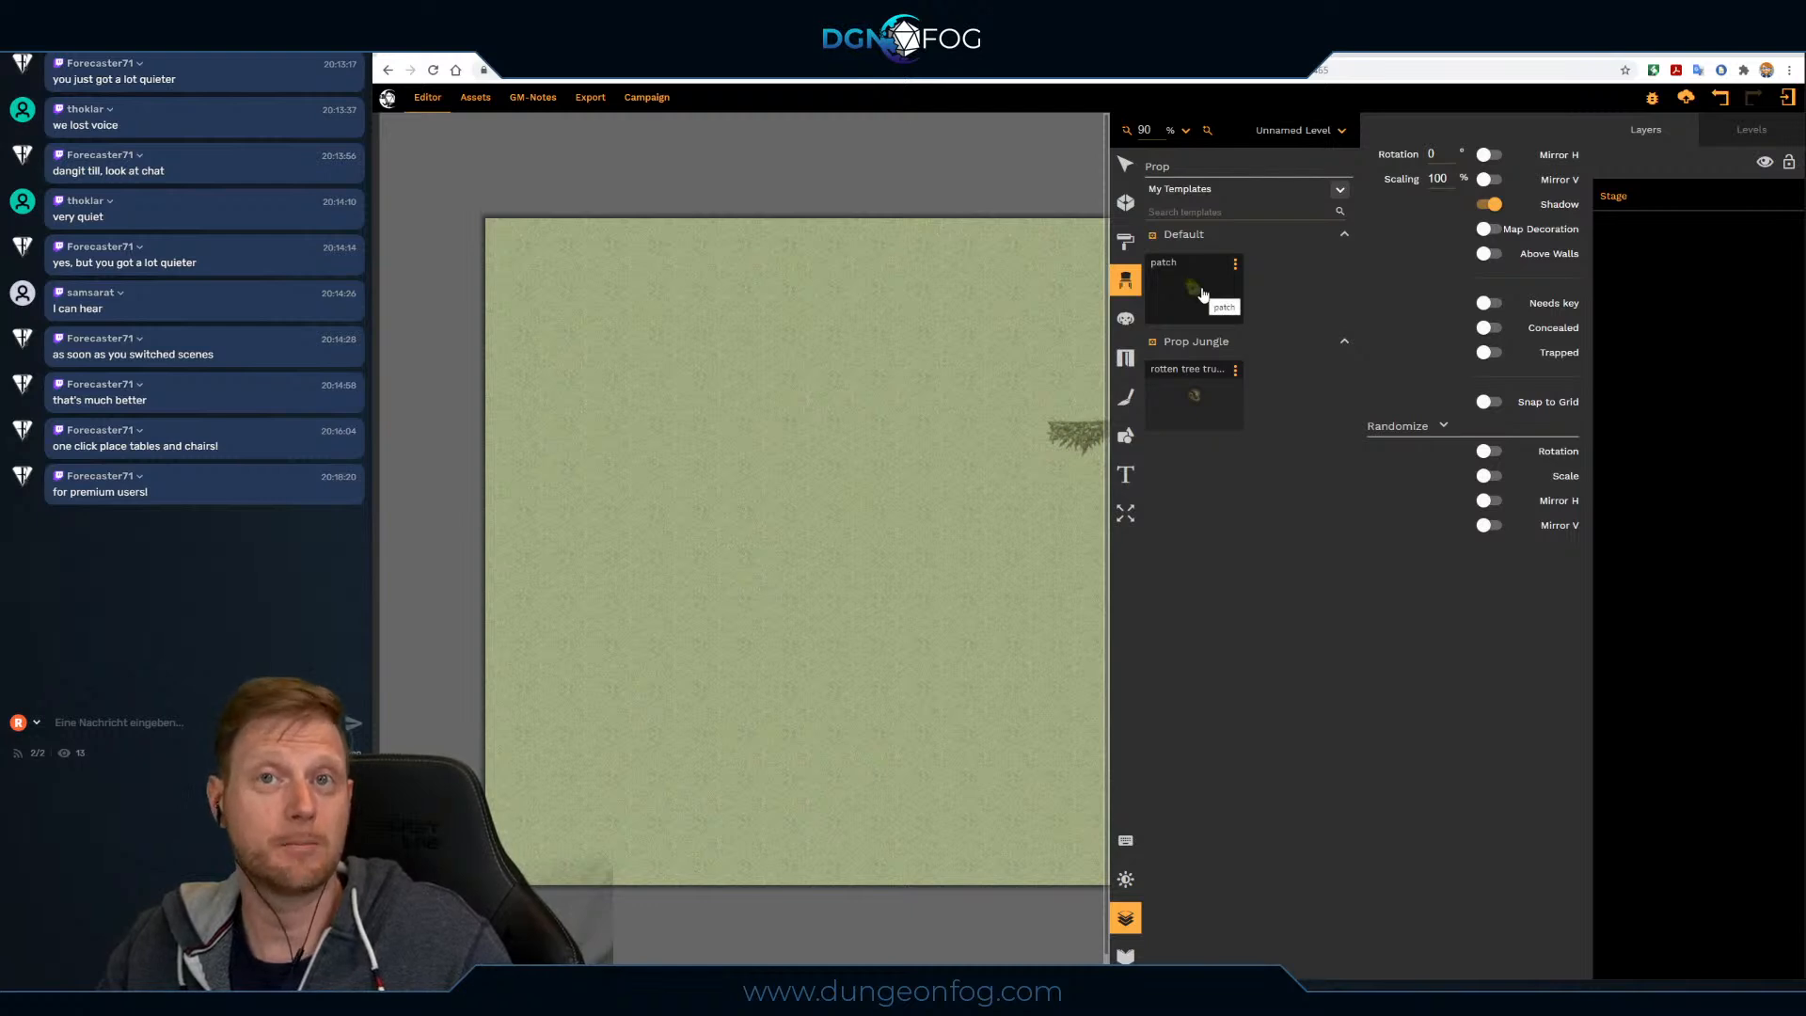
Step: Place four copies of the patch template around the map at 100% scale with varied rotations, the last at 115°
click(1203, 293)
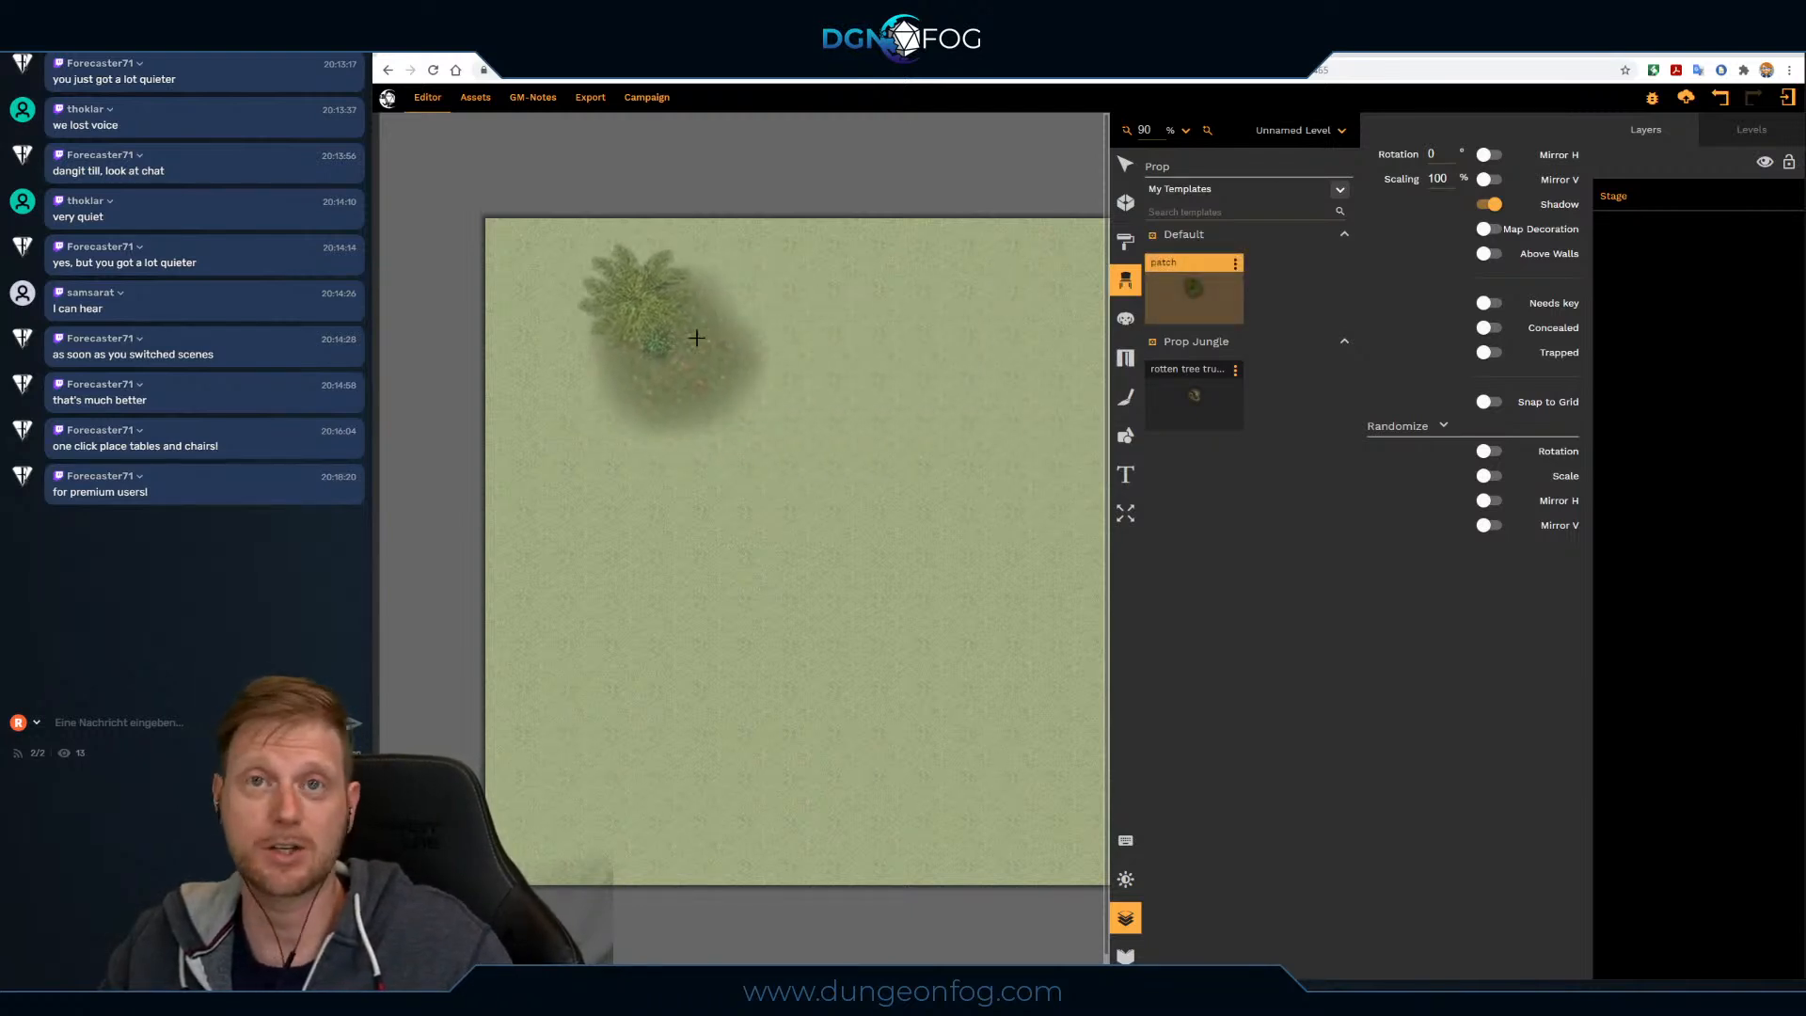
click(679, 355)
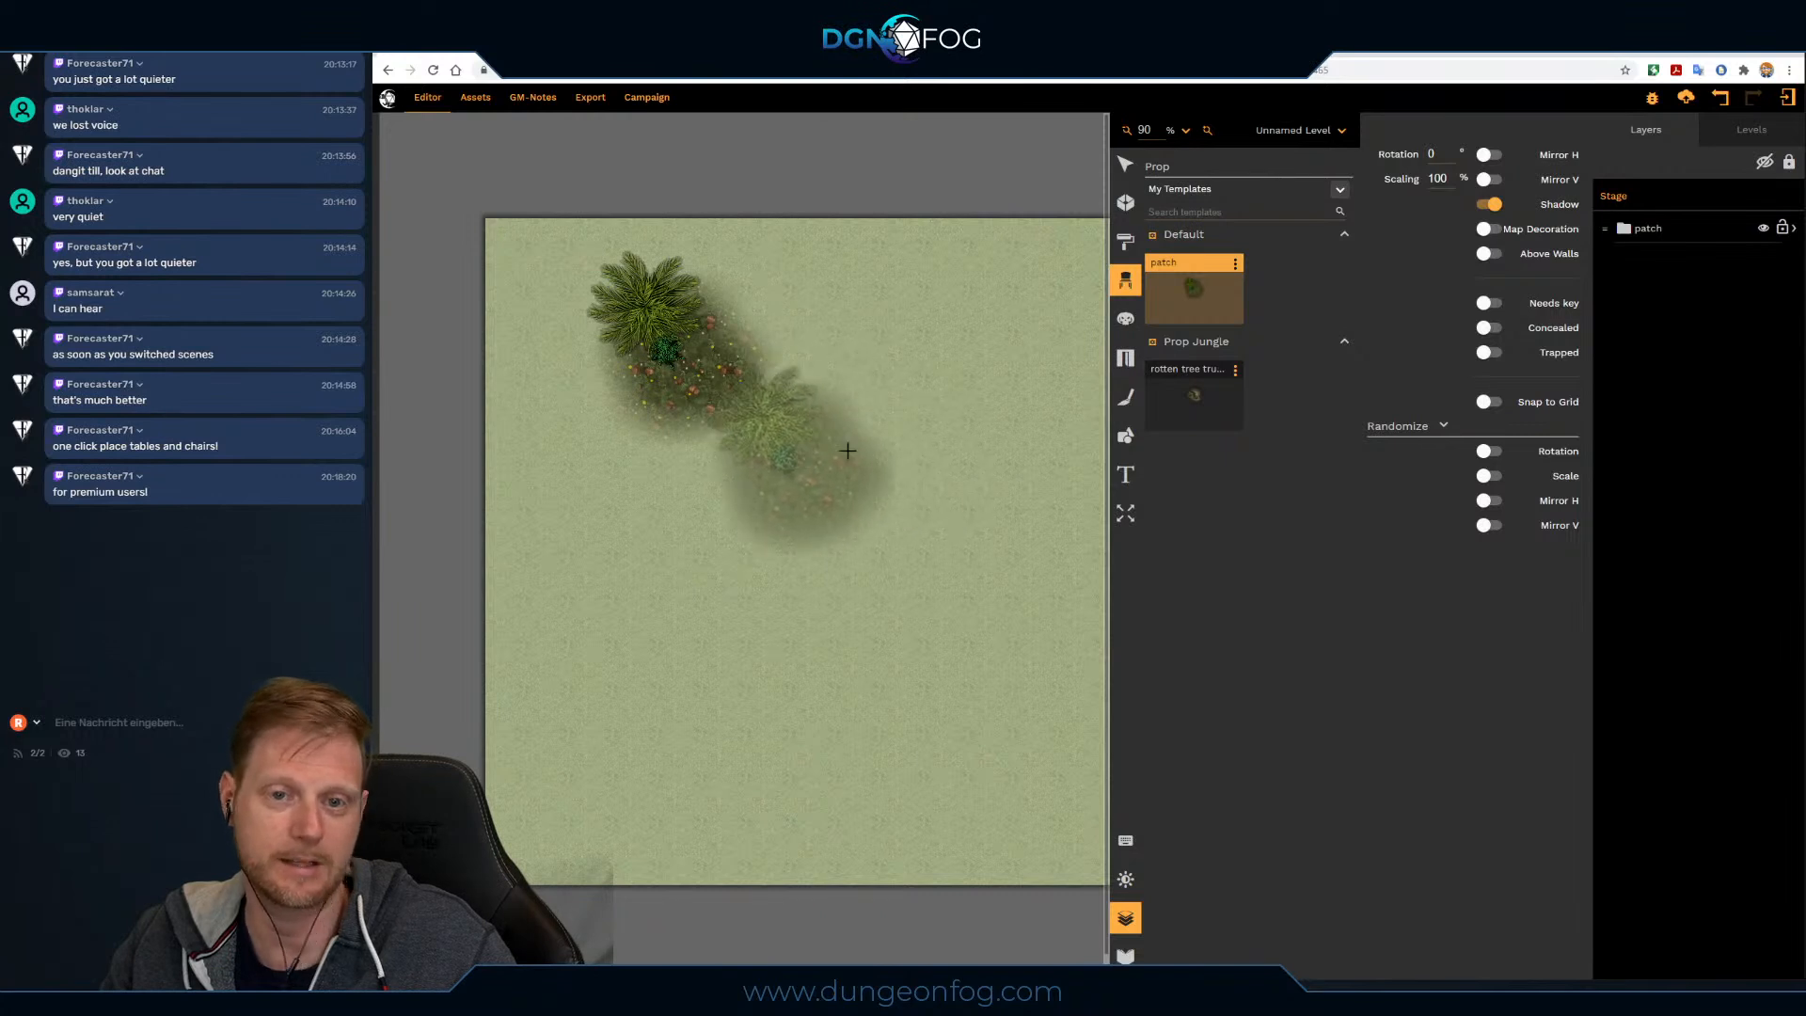
key(r)
scroll(988, 400, down, 1)
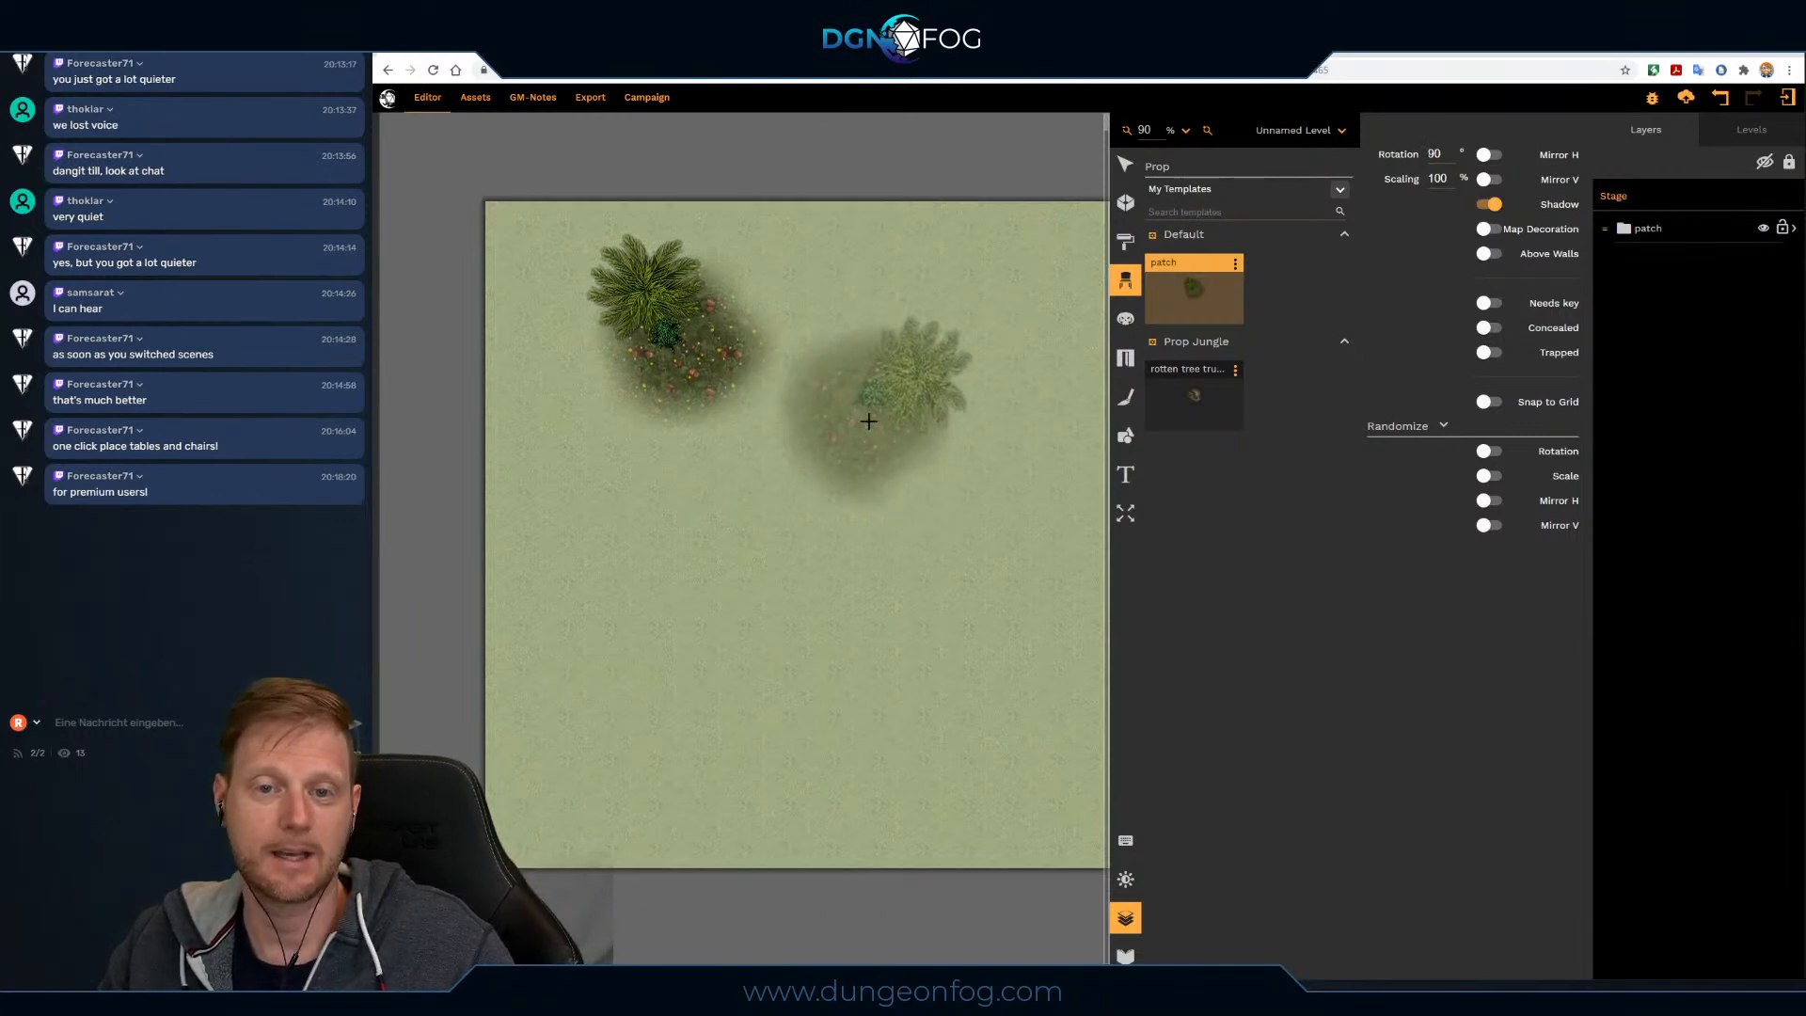
click(994, 395)
key(r)
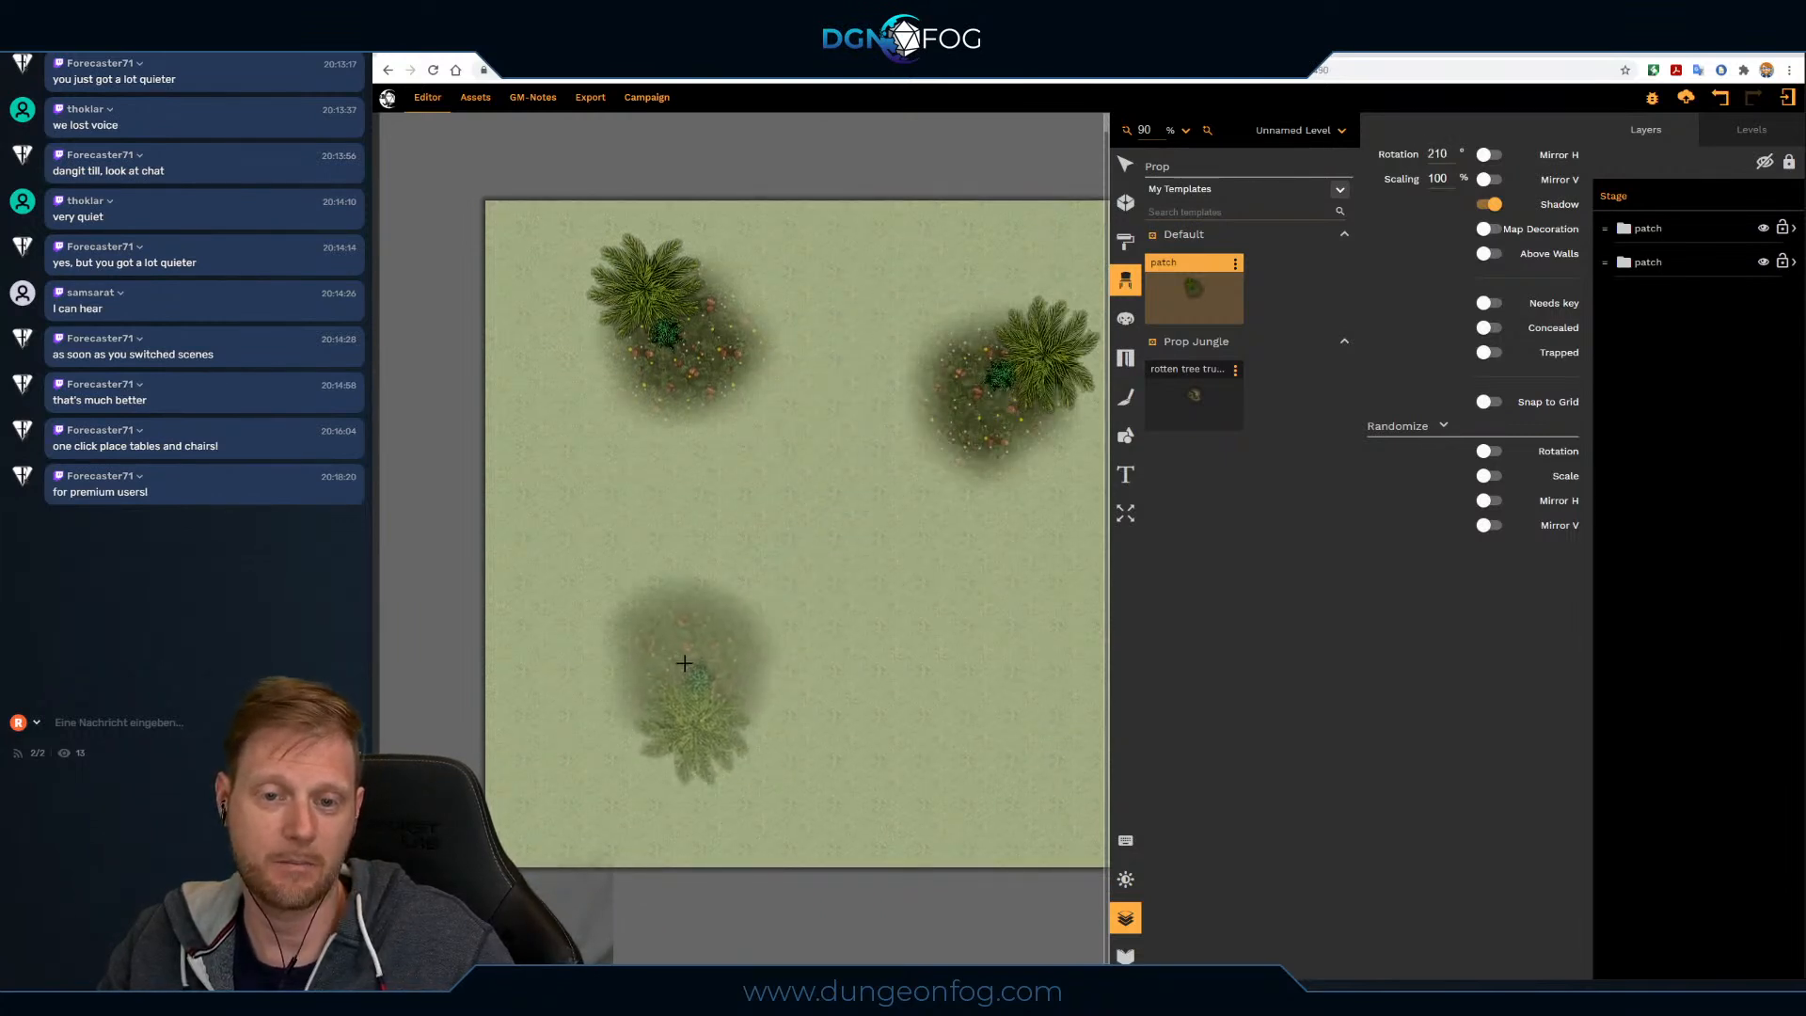
click(692, 679)
key(r)
click(943, 609)
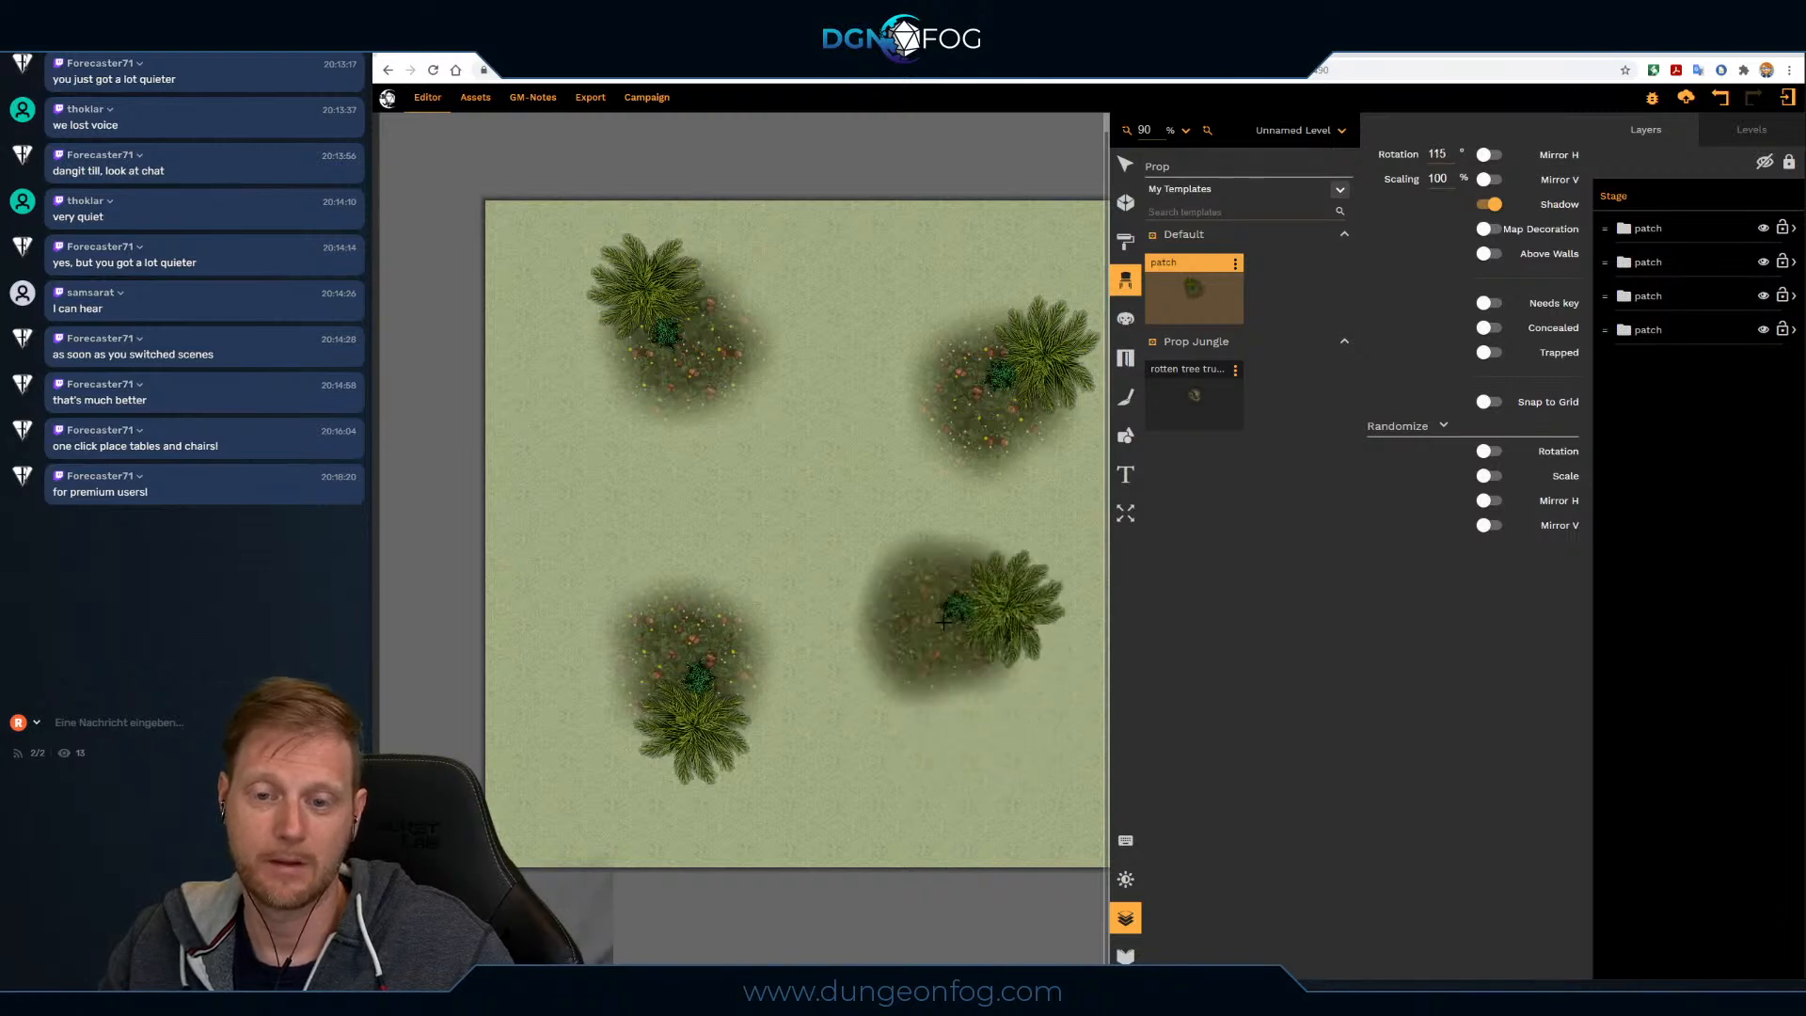
Step: Place one patch at 195% scale and 115° in the map's centre and another at 70% scale and 155° near its southeast corner
scroll(827, 486, up, 10)
click(826, 486)
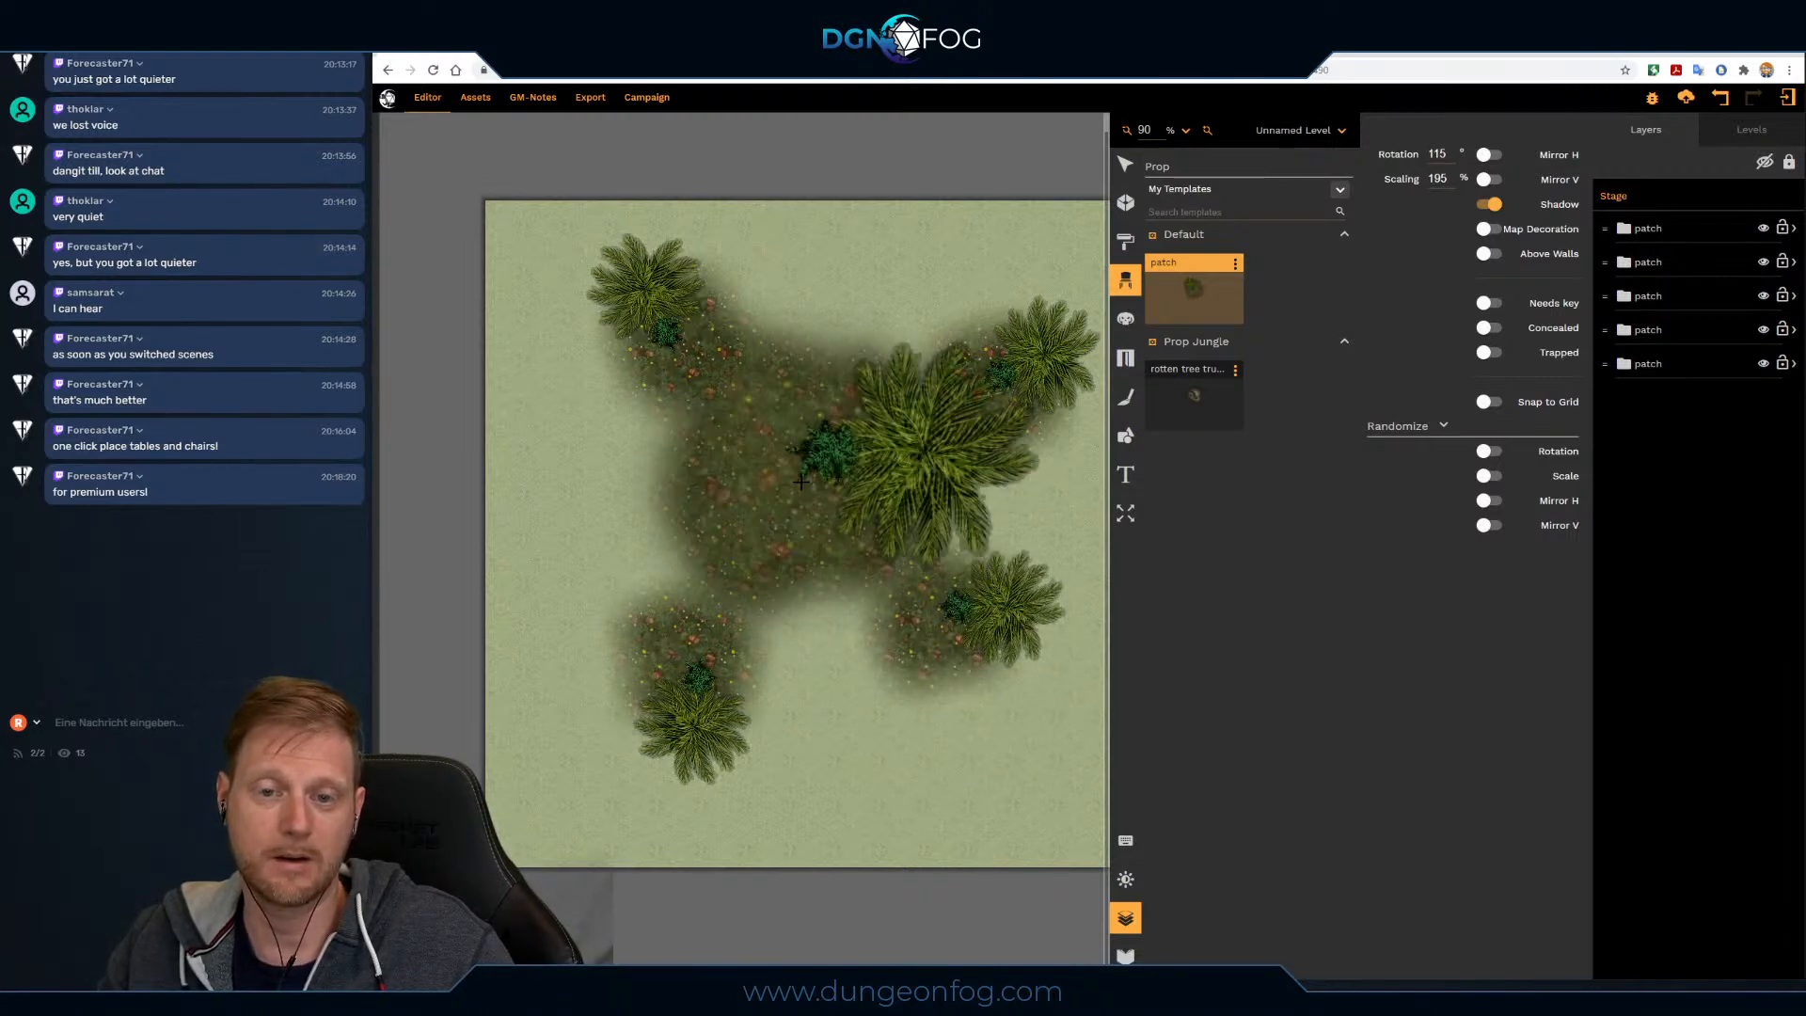
scroll(874, 677, down, 12)
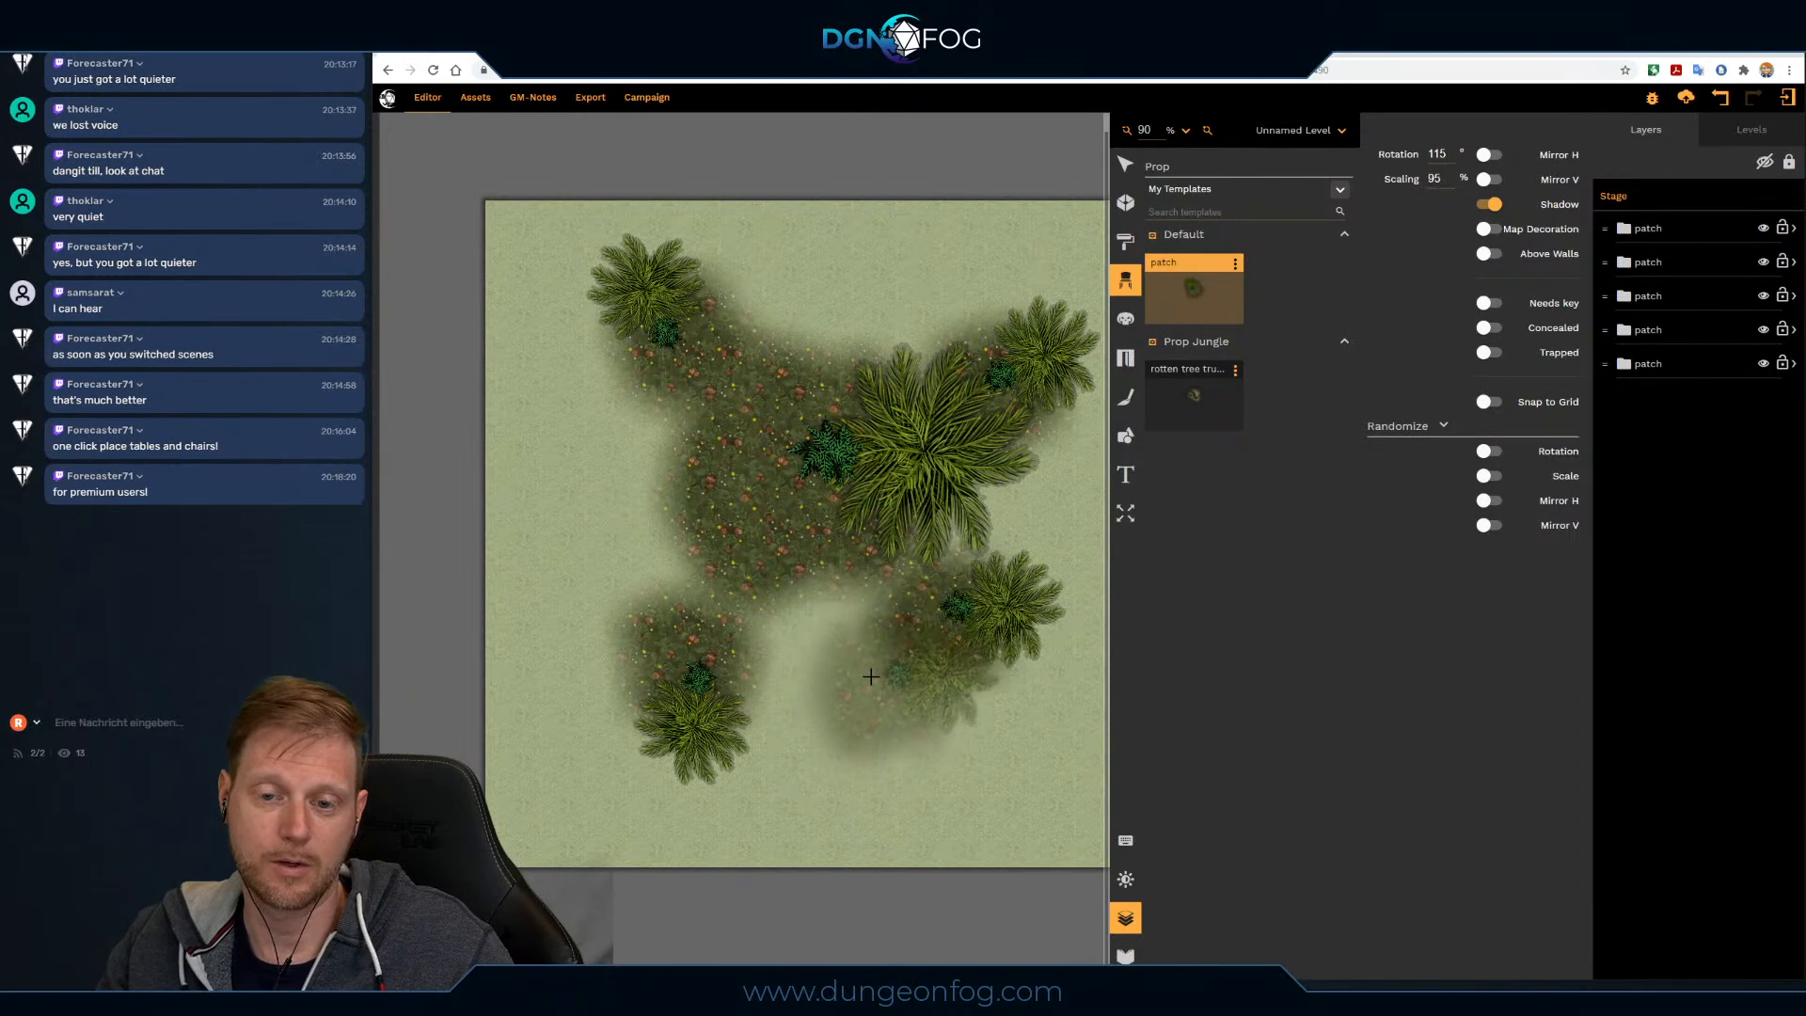
key(r)
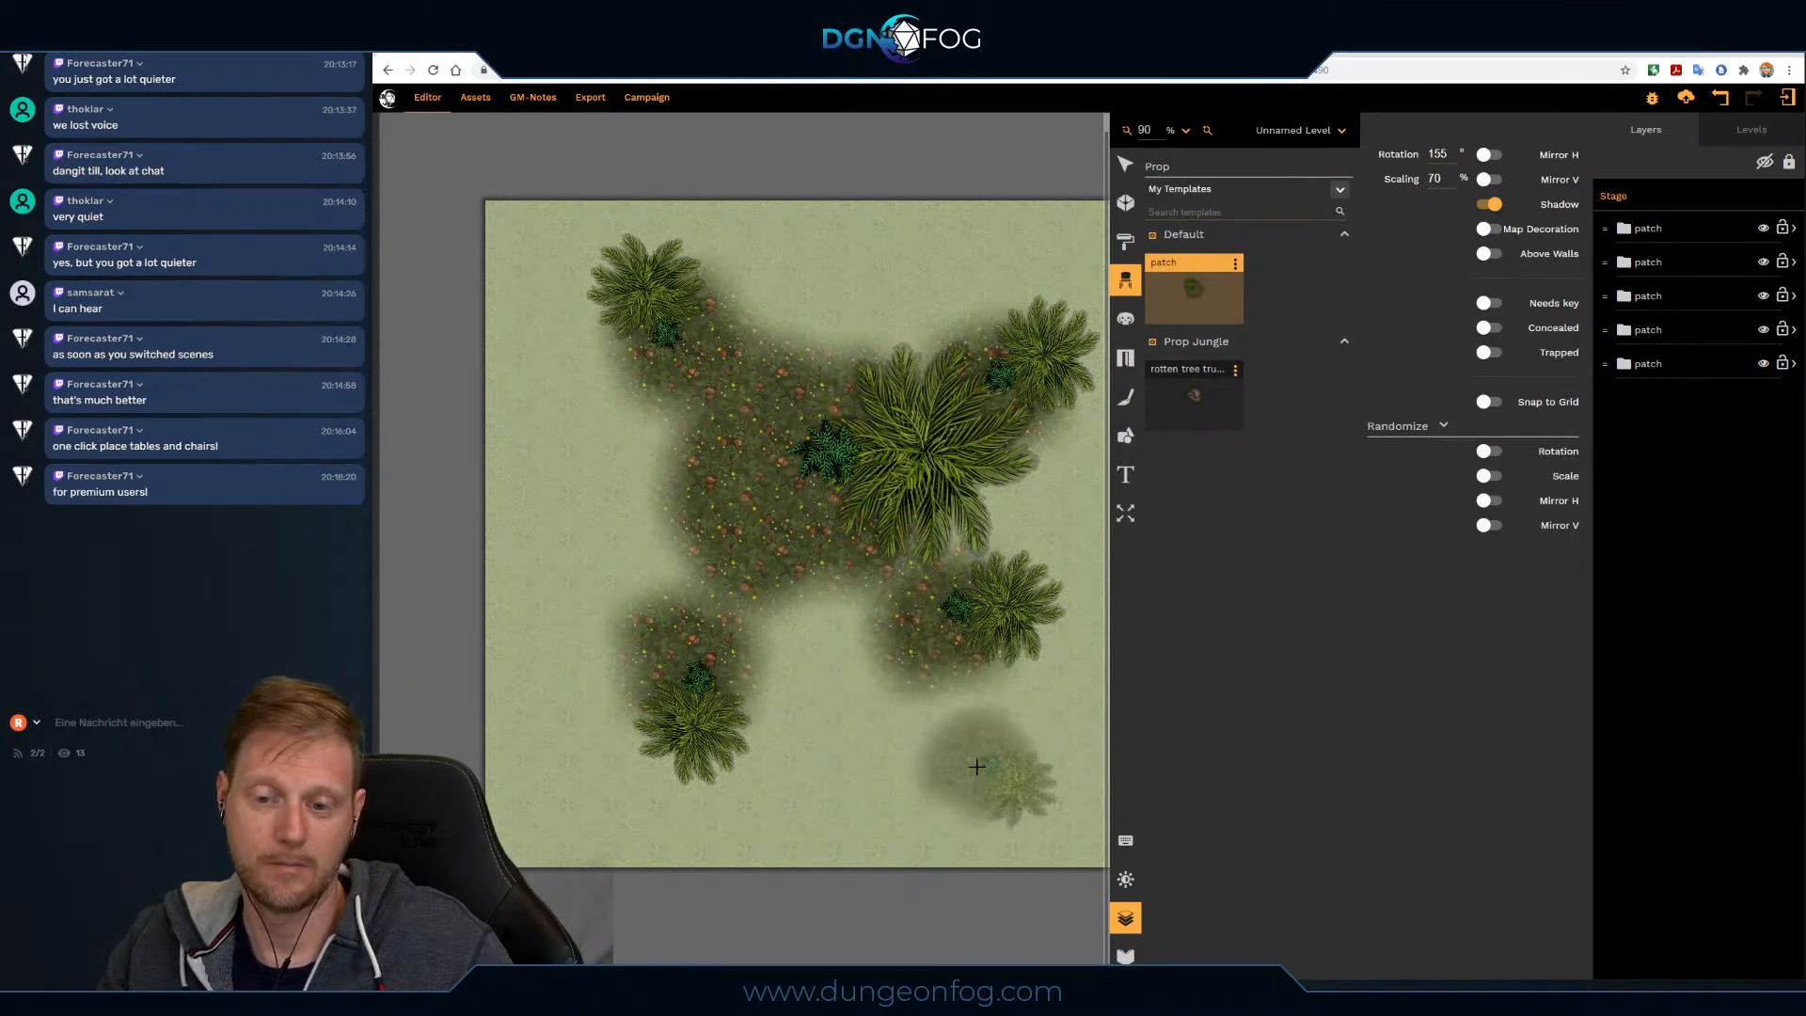
click(978, 766)
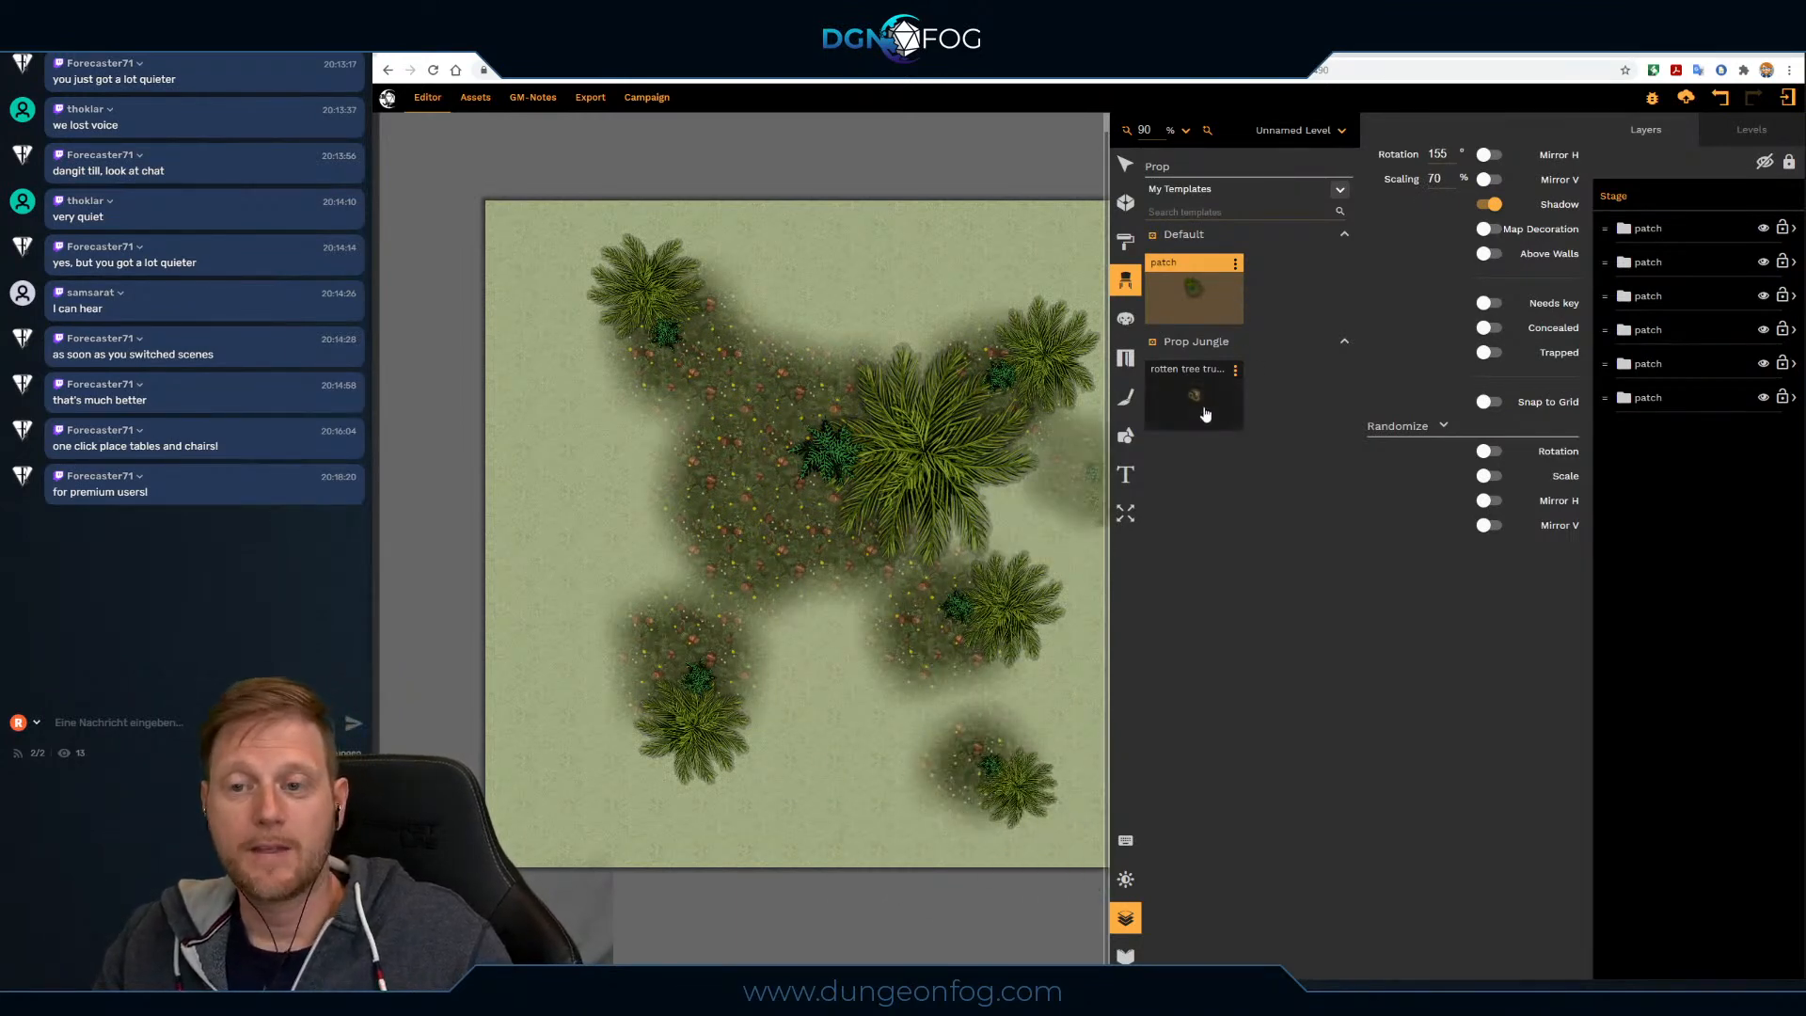
Step: Place two copies of the rotten tree trunk template, one unrotated near the map's north edge and one at 330° south of the centre
click(1205, 412)
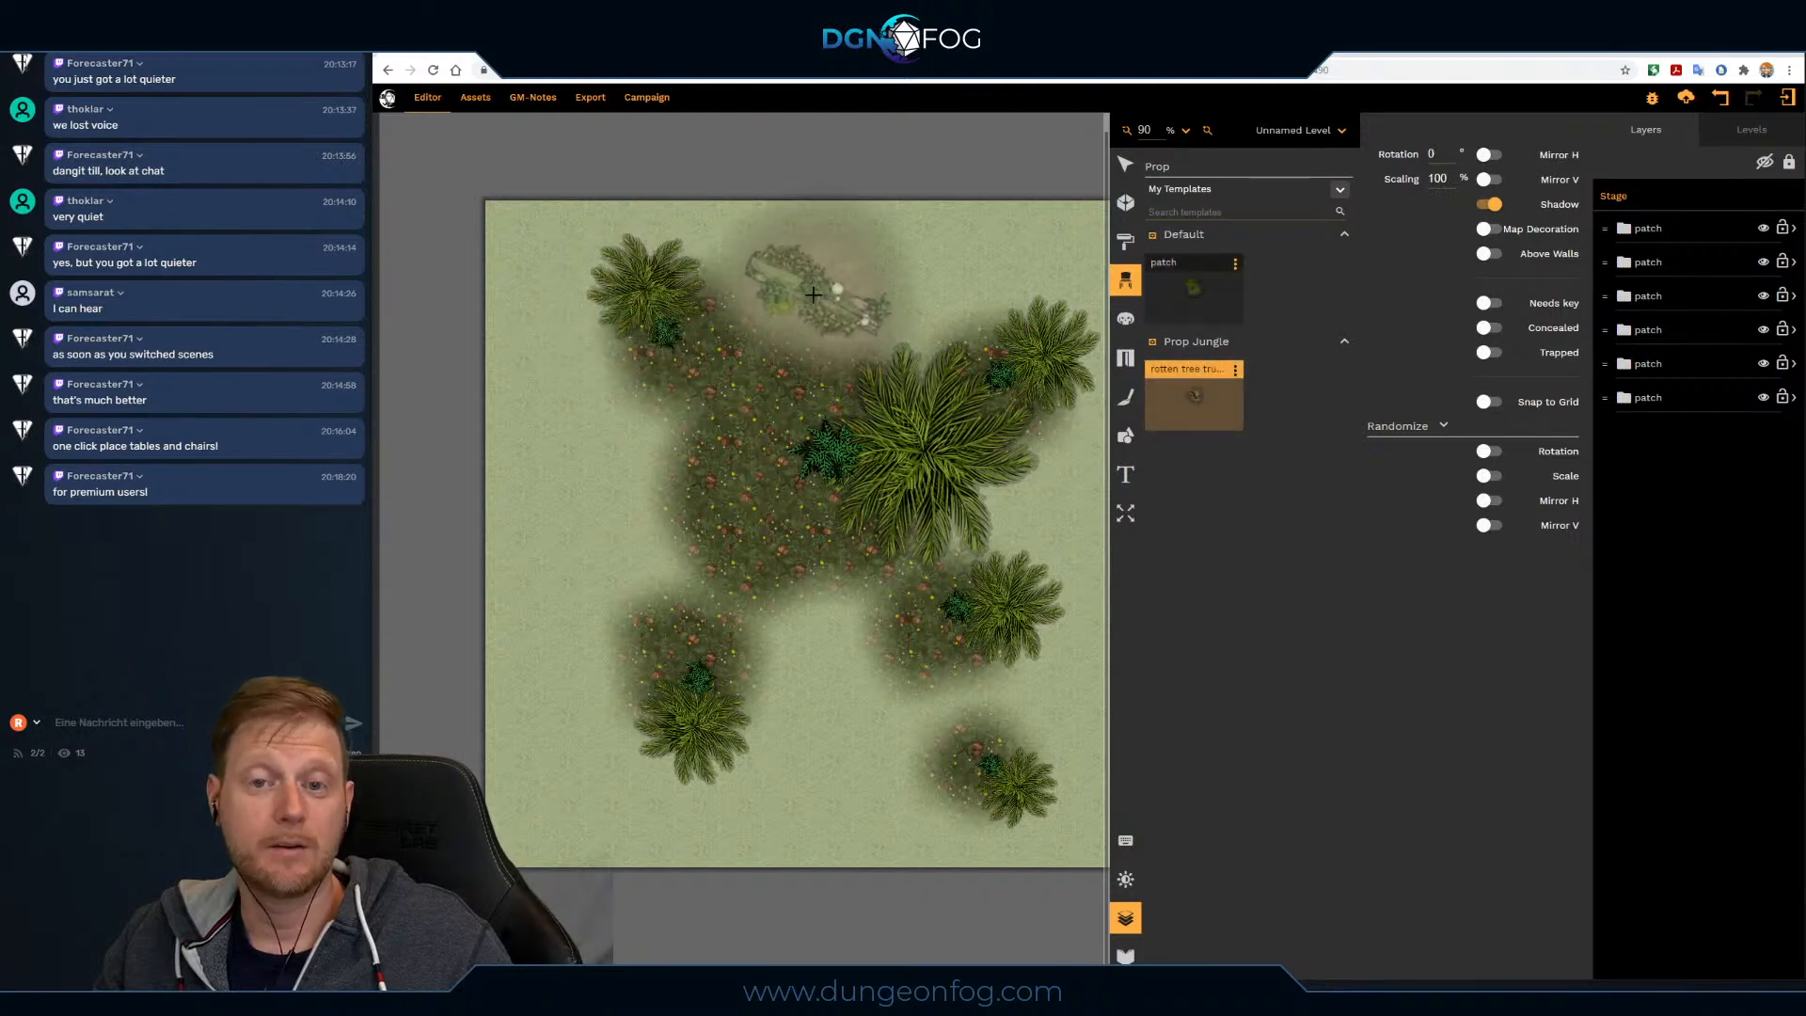
click(795, 303)
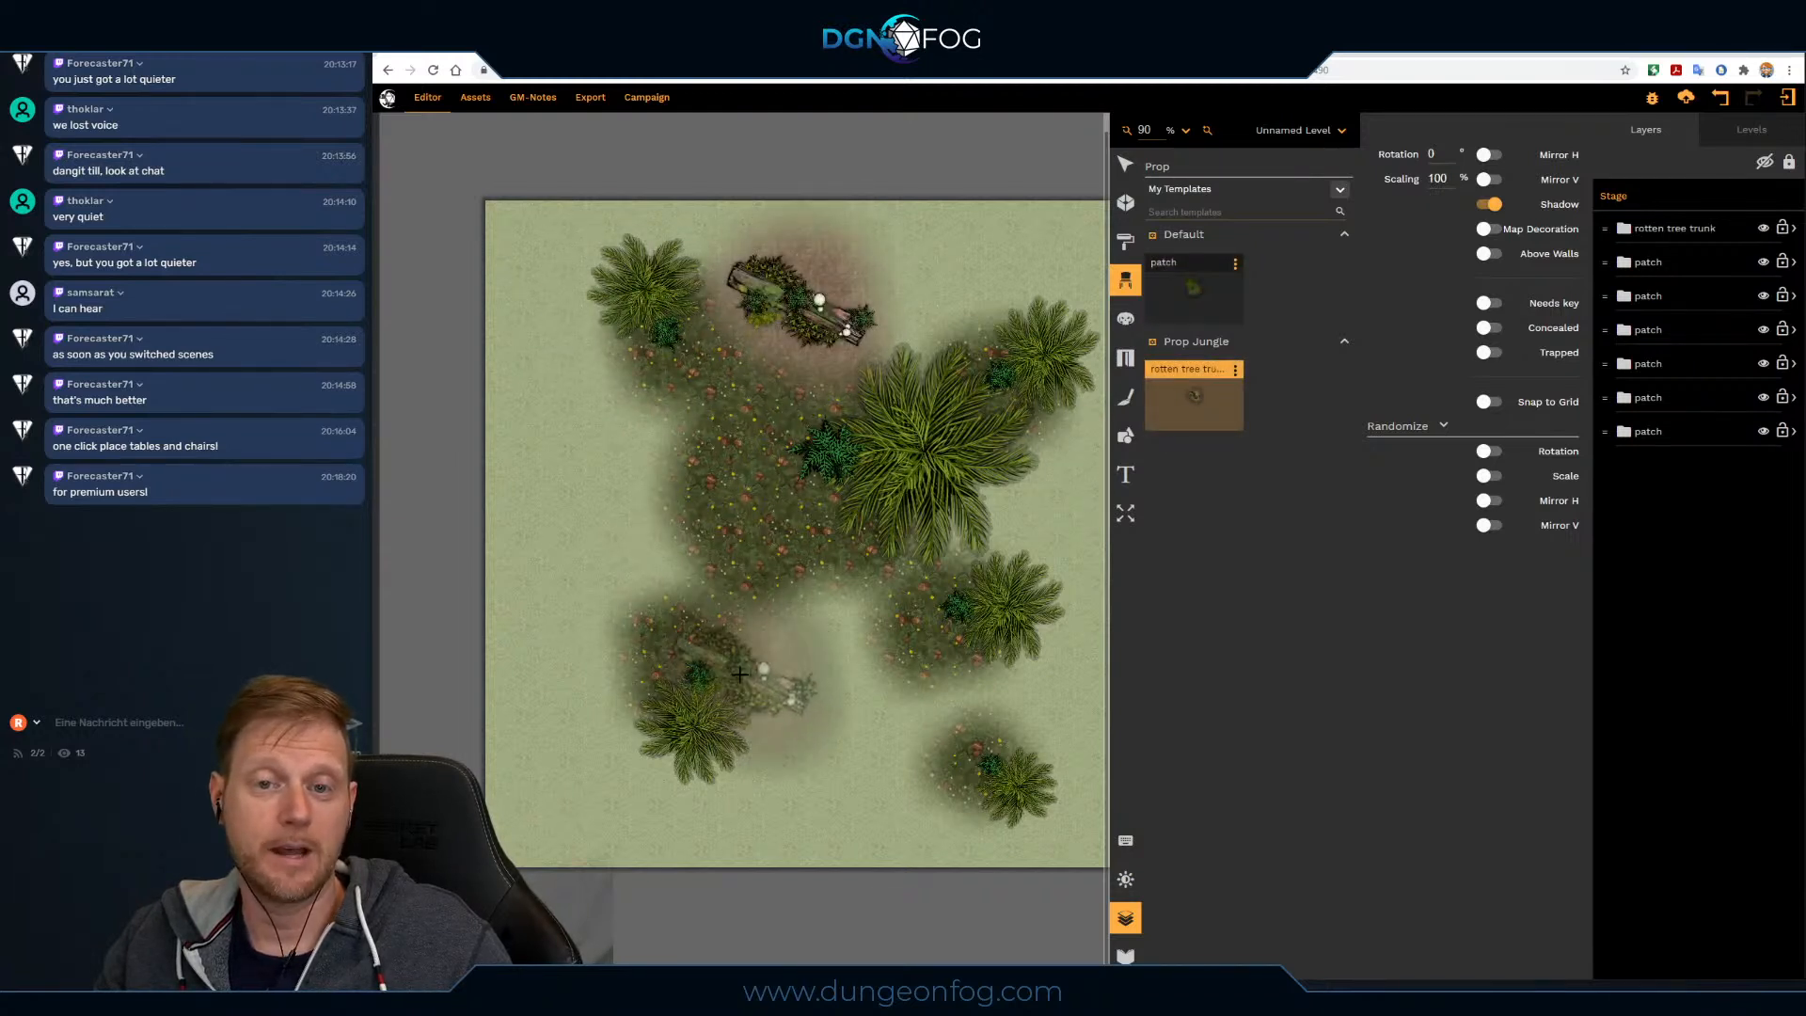
scroll(779, 643, down, 1)
click(794, 648)
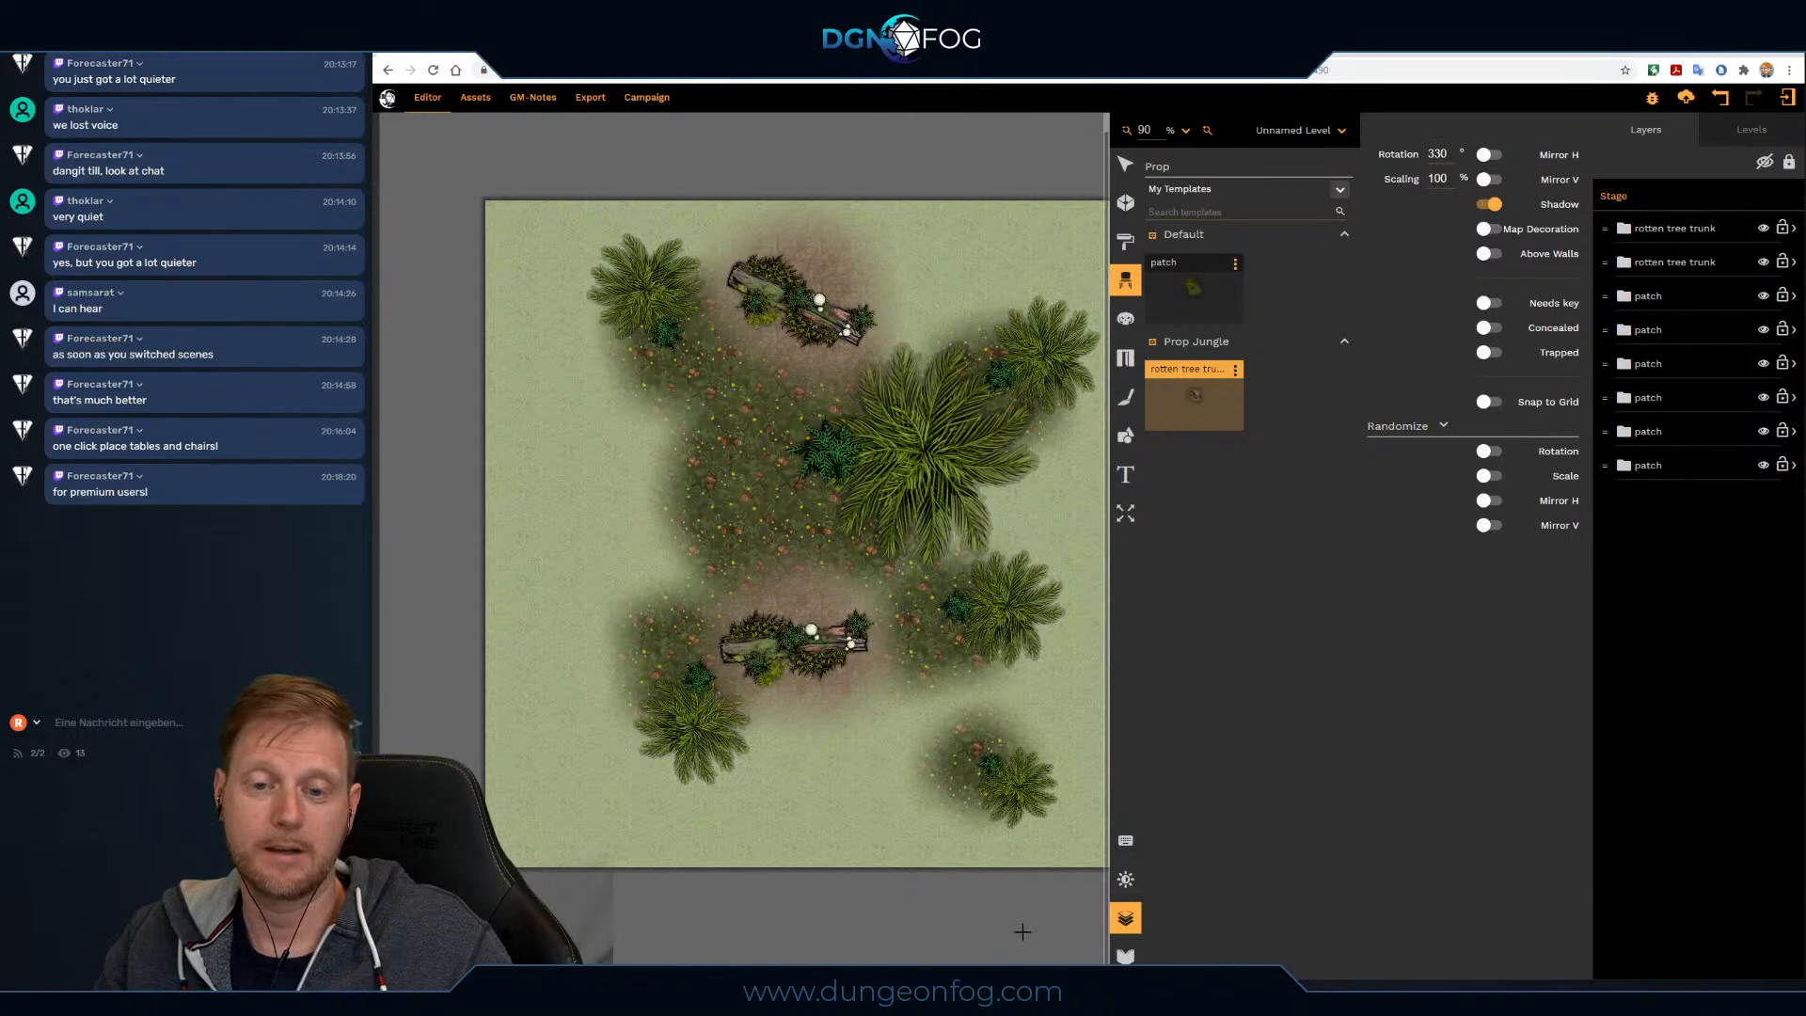
key(Escape)
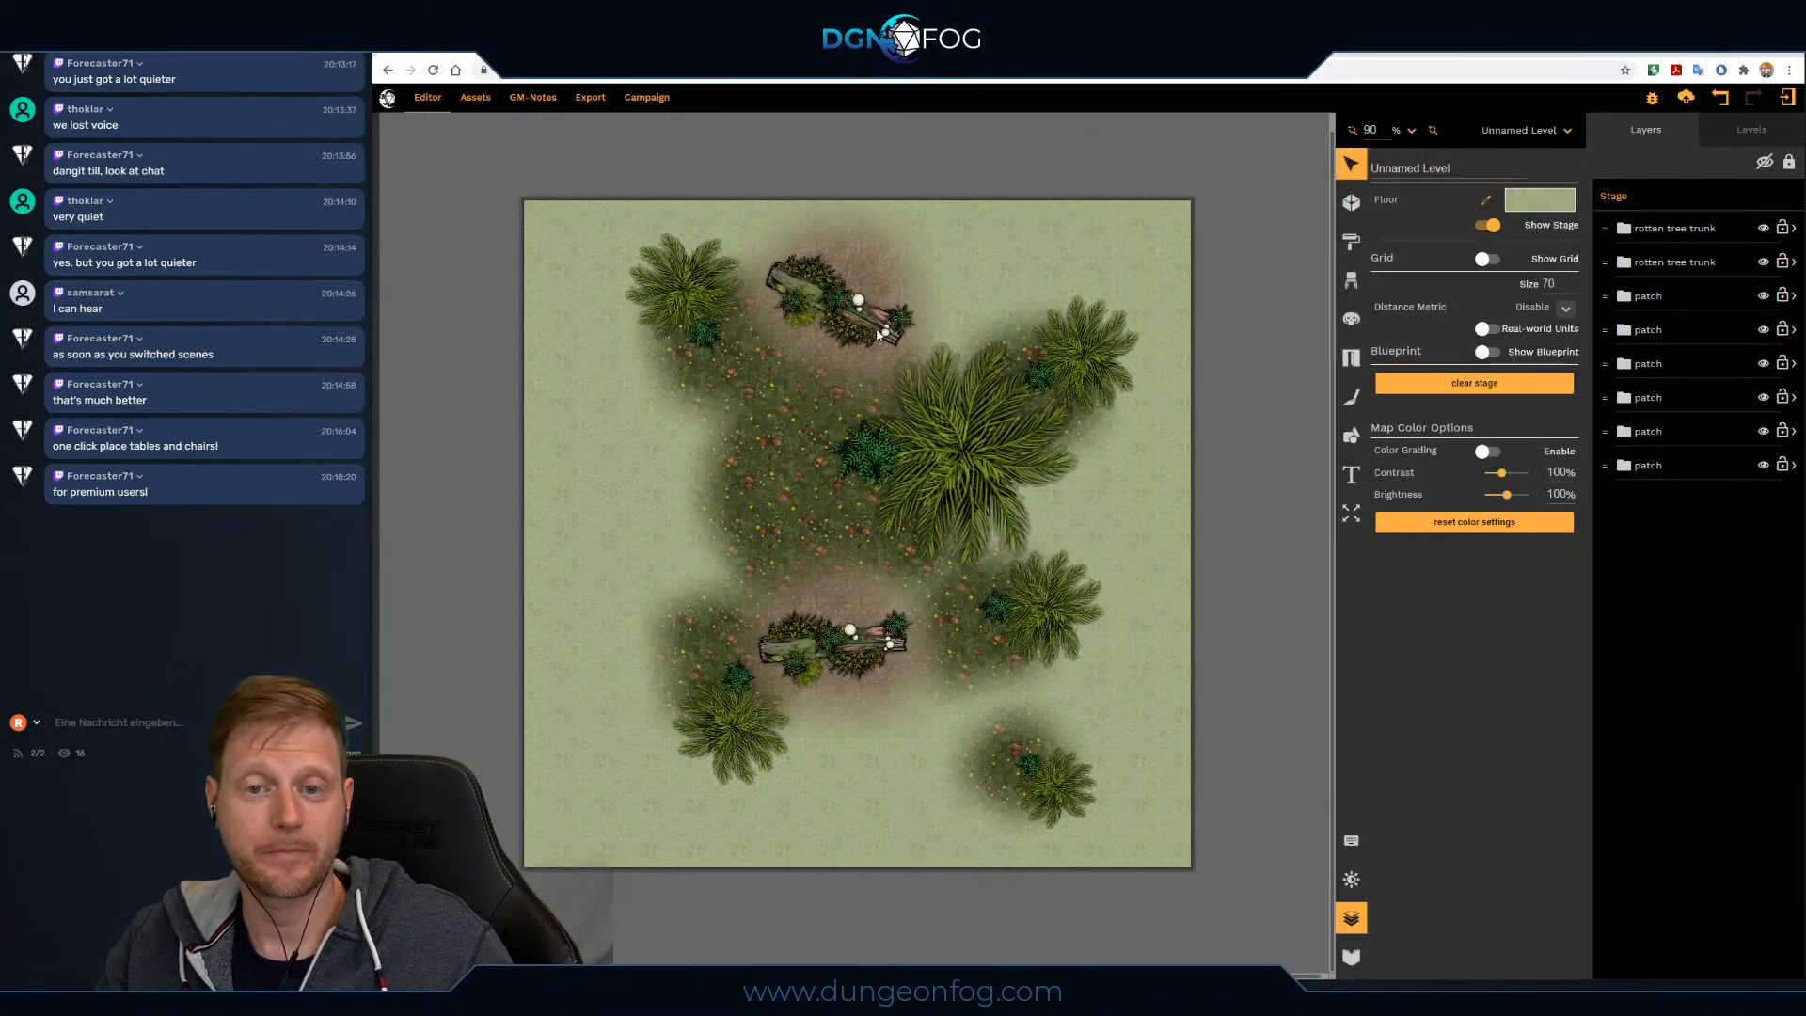
Step: Inspect the northern rotten tree trunk group and the Roots and brown vines brush inside it
click(875, 336)
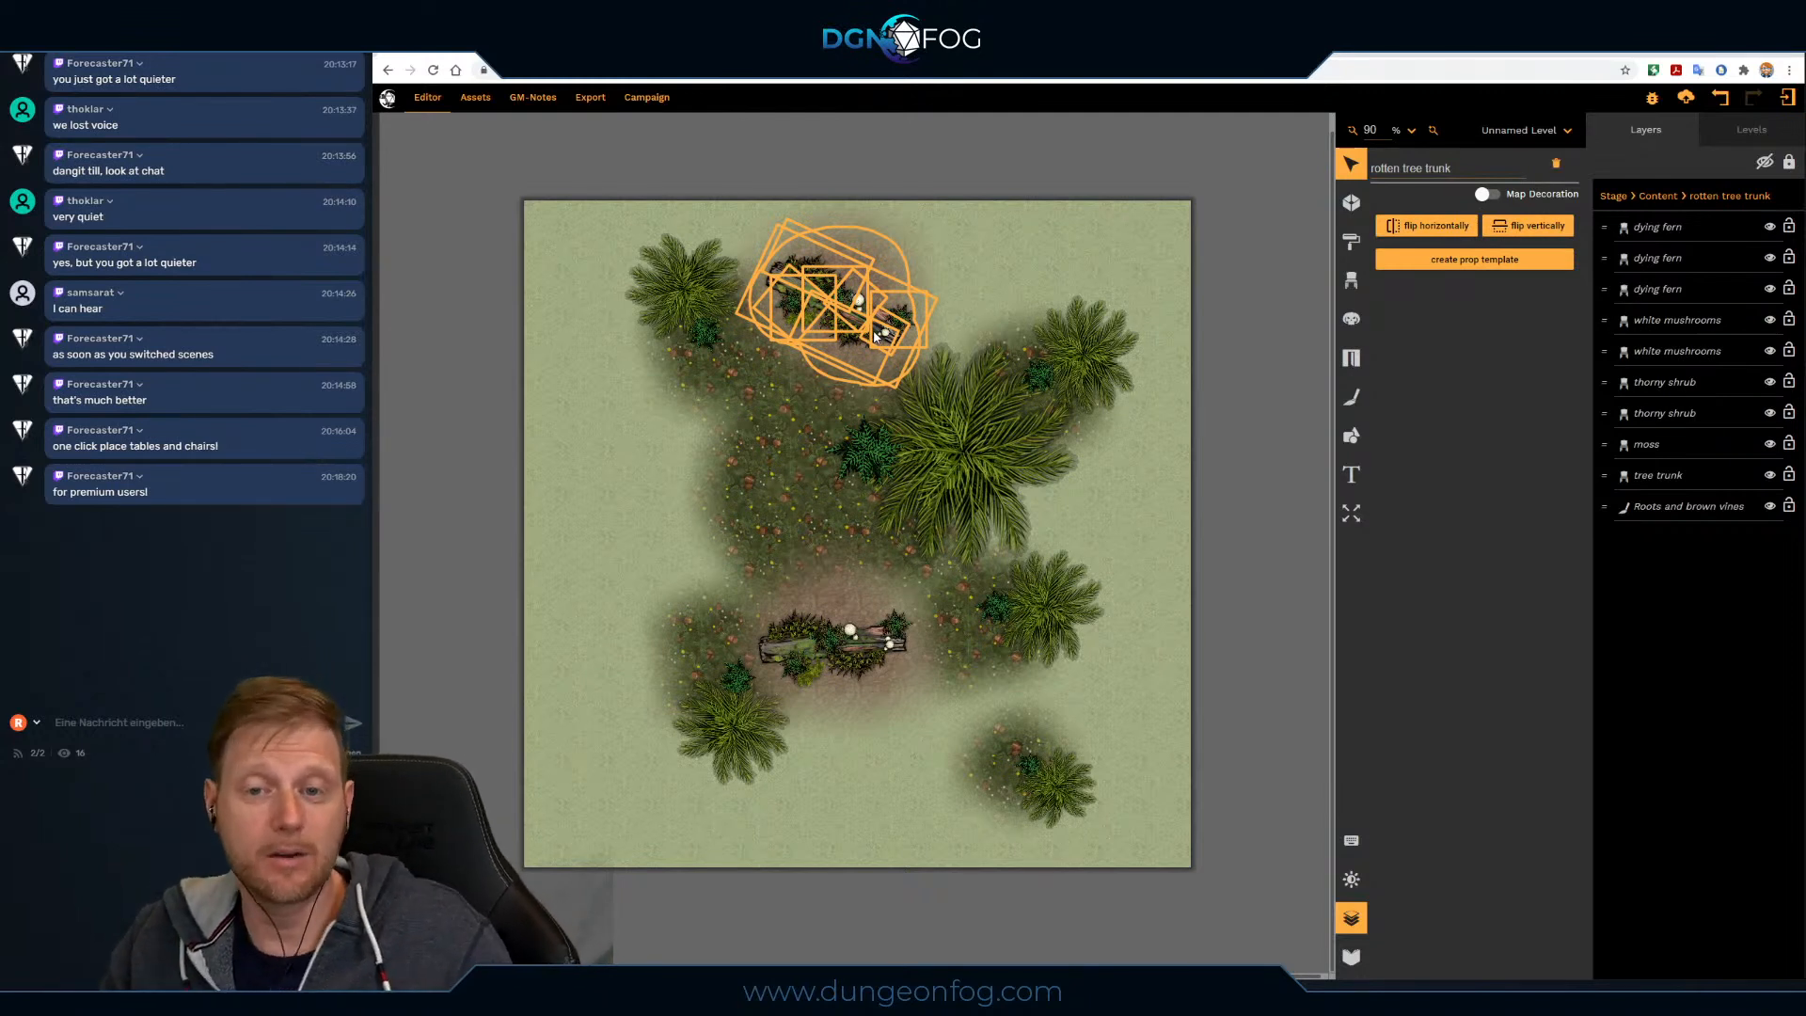
click(894, 340)
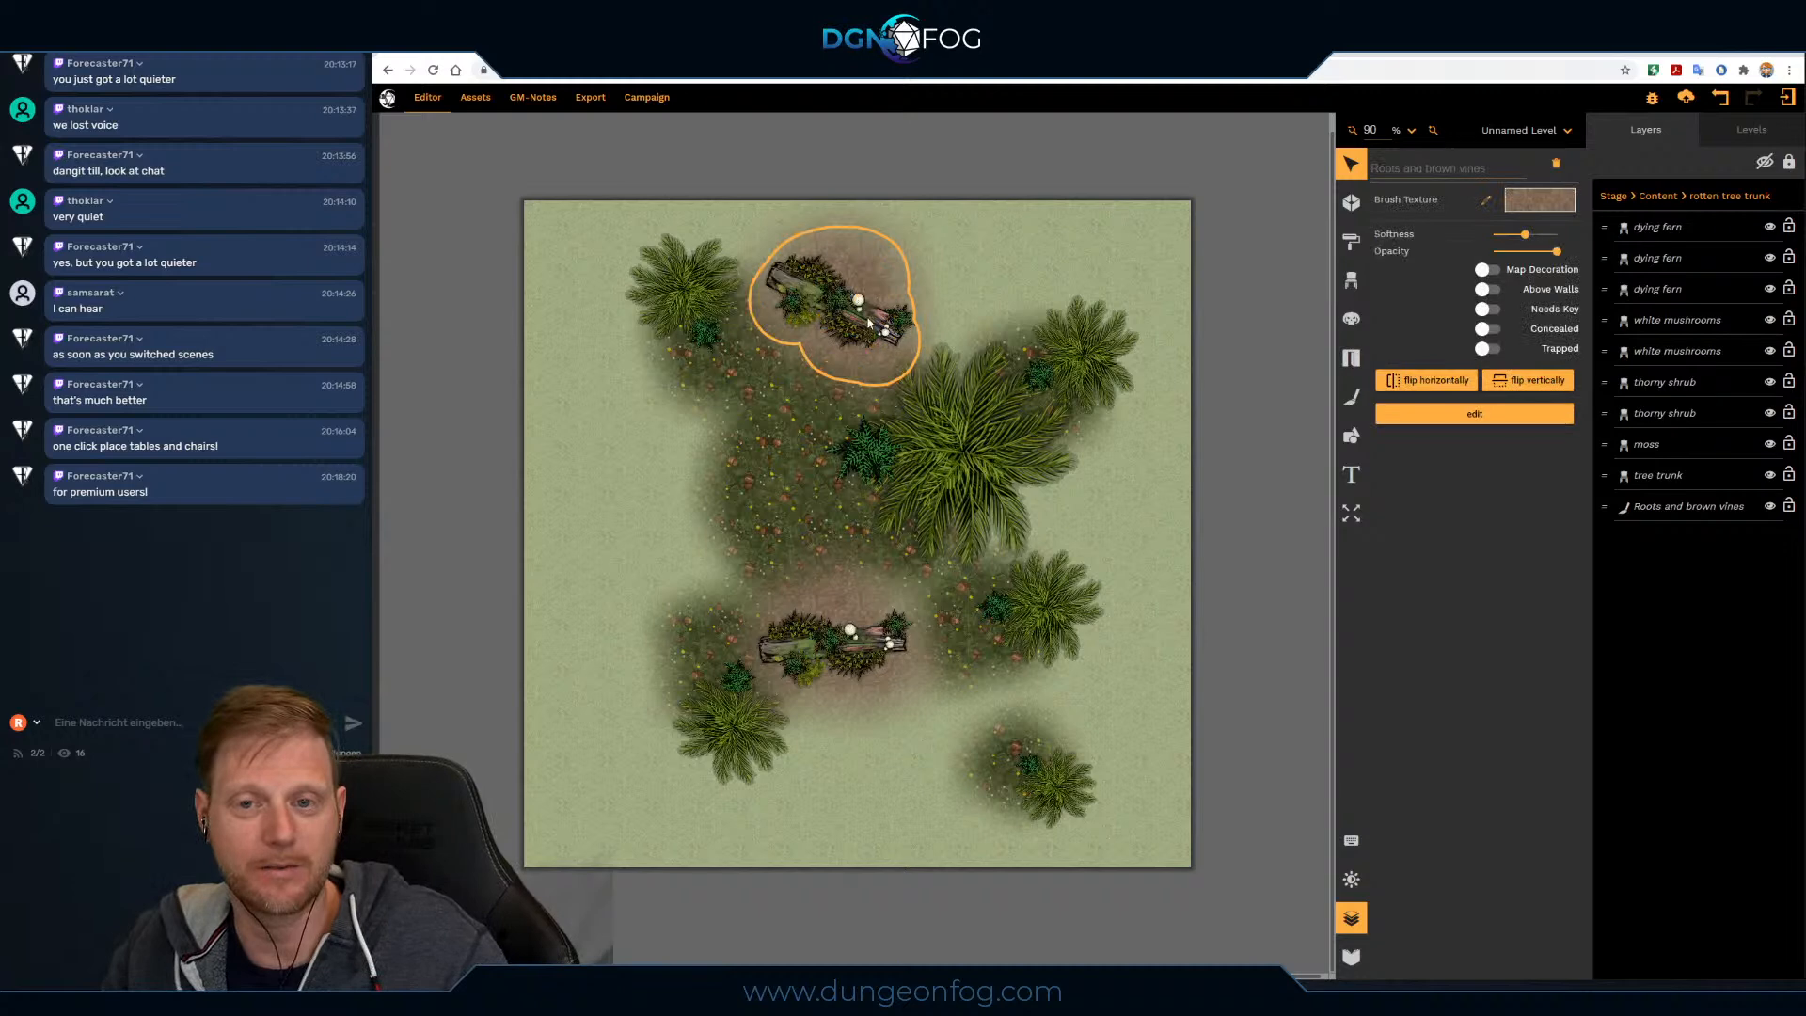
click(976, 287)
click(857, 310)
click(858, 310)
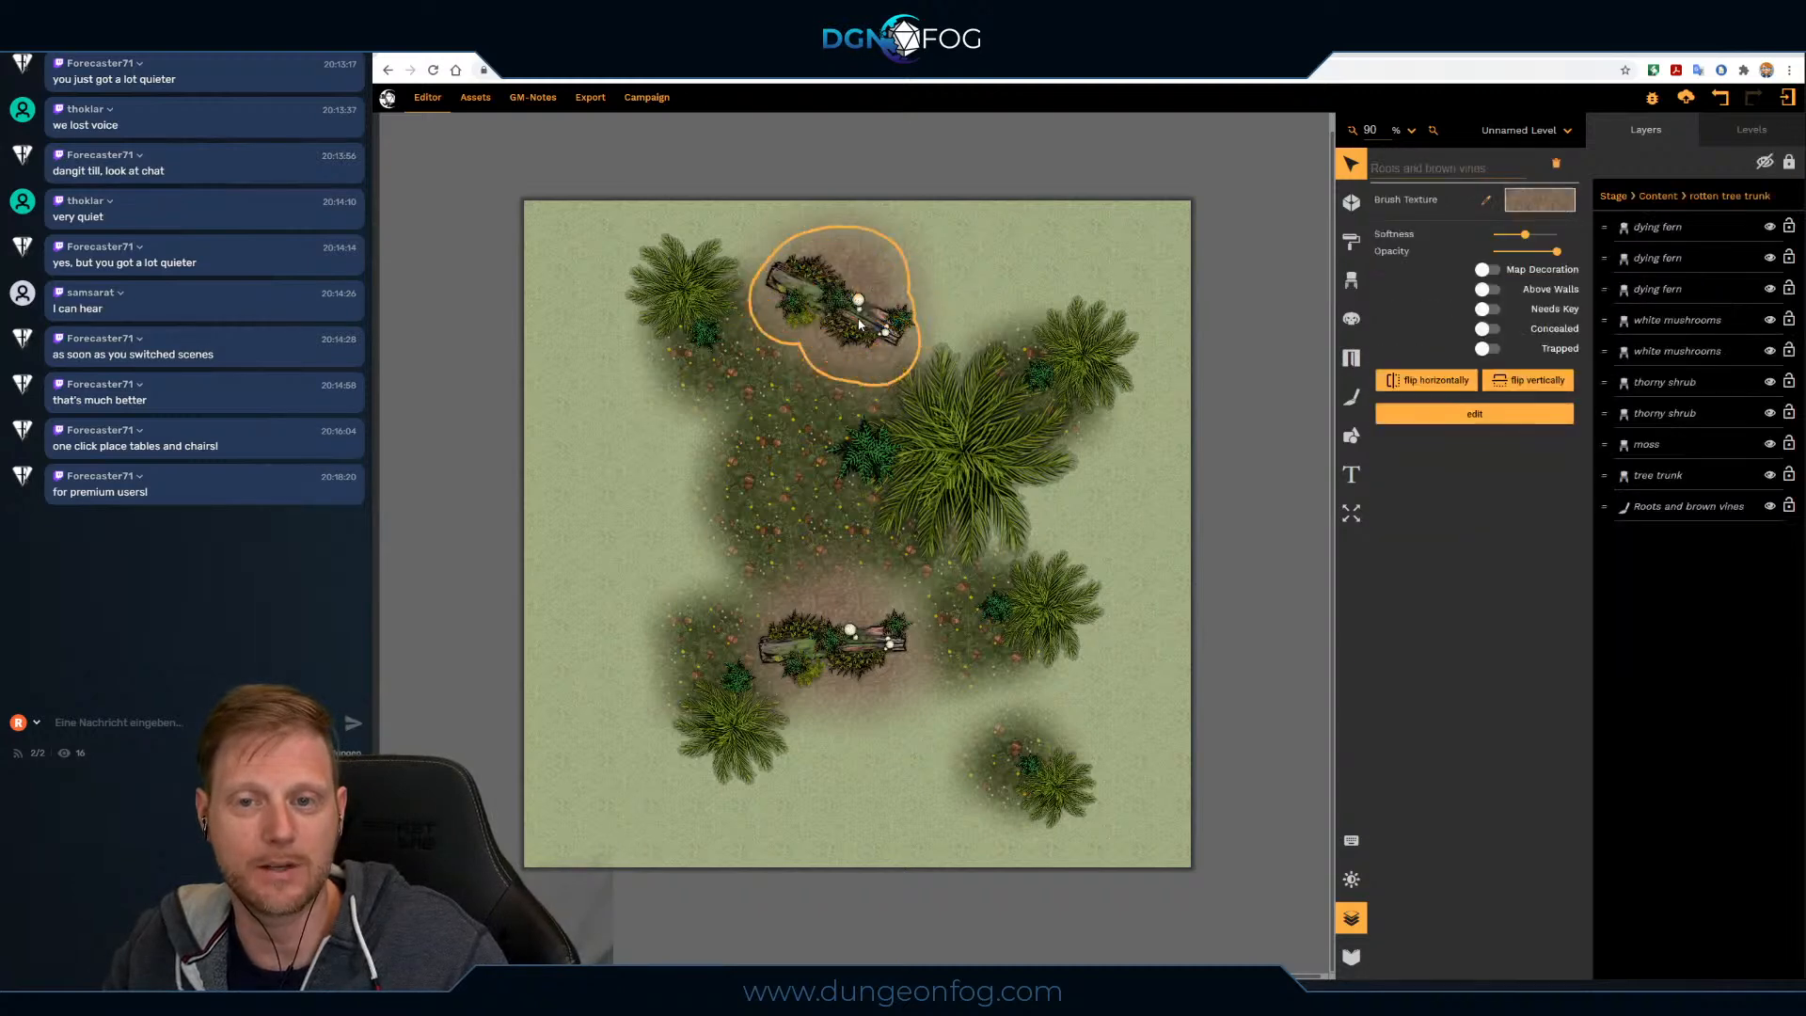
Step: Delete two dying ferns and the moss from the northern rotten tree trunk group
click(856, 318)
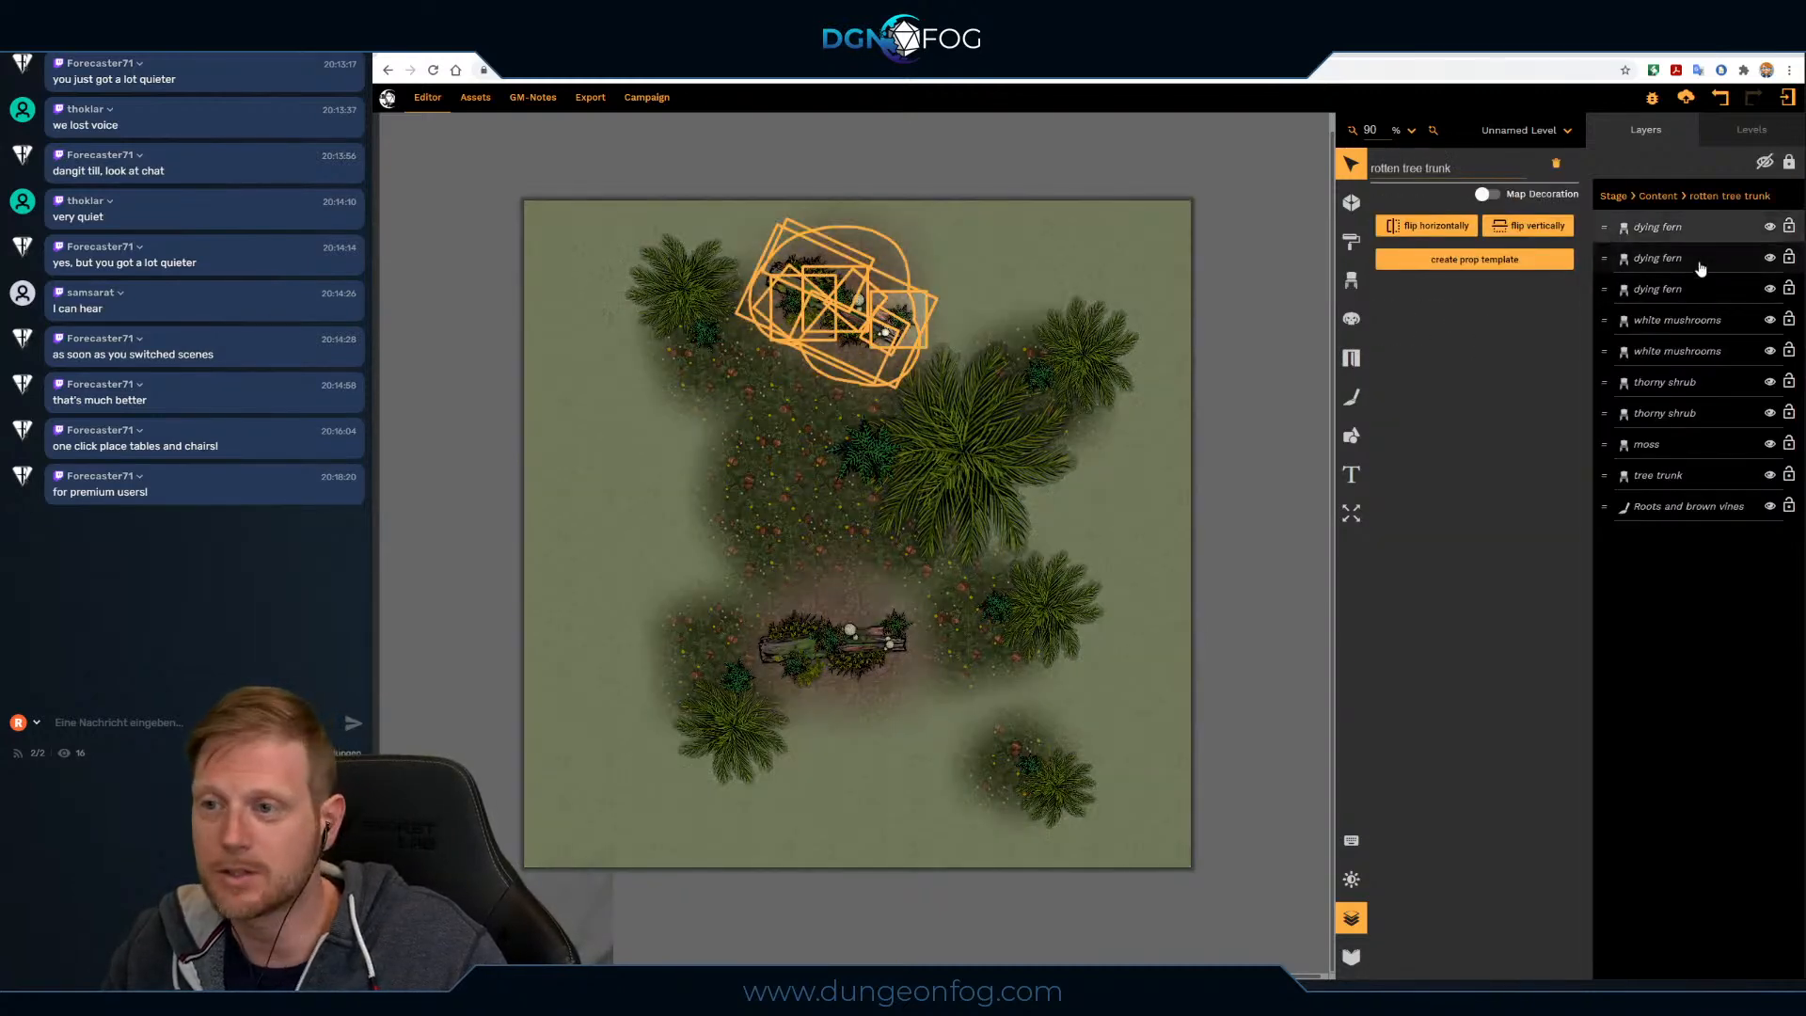
click(1702, 268)
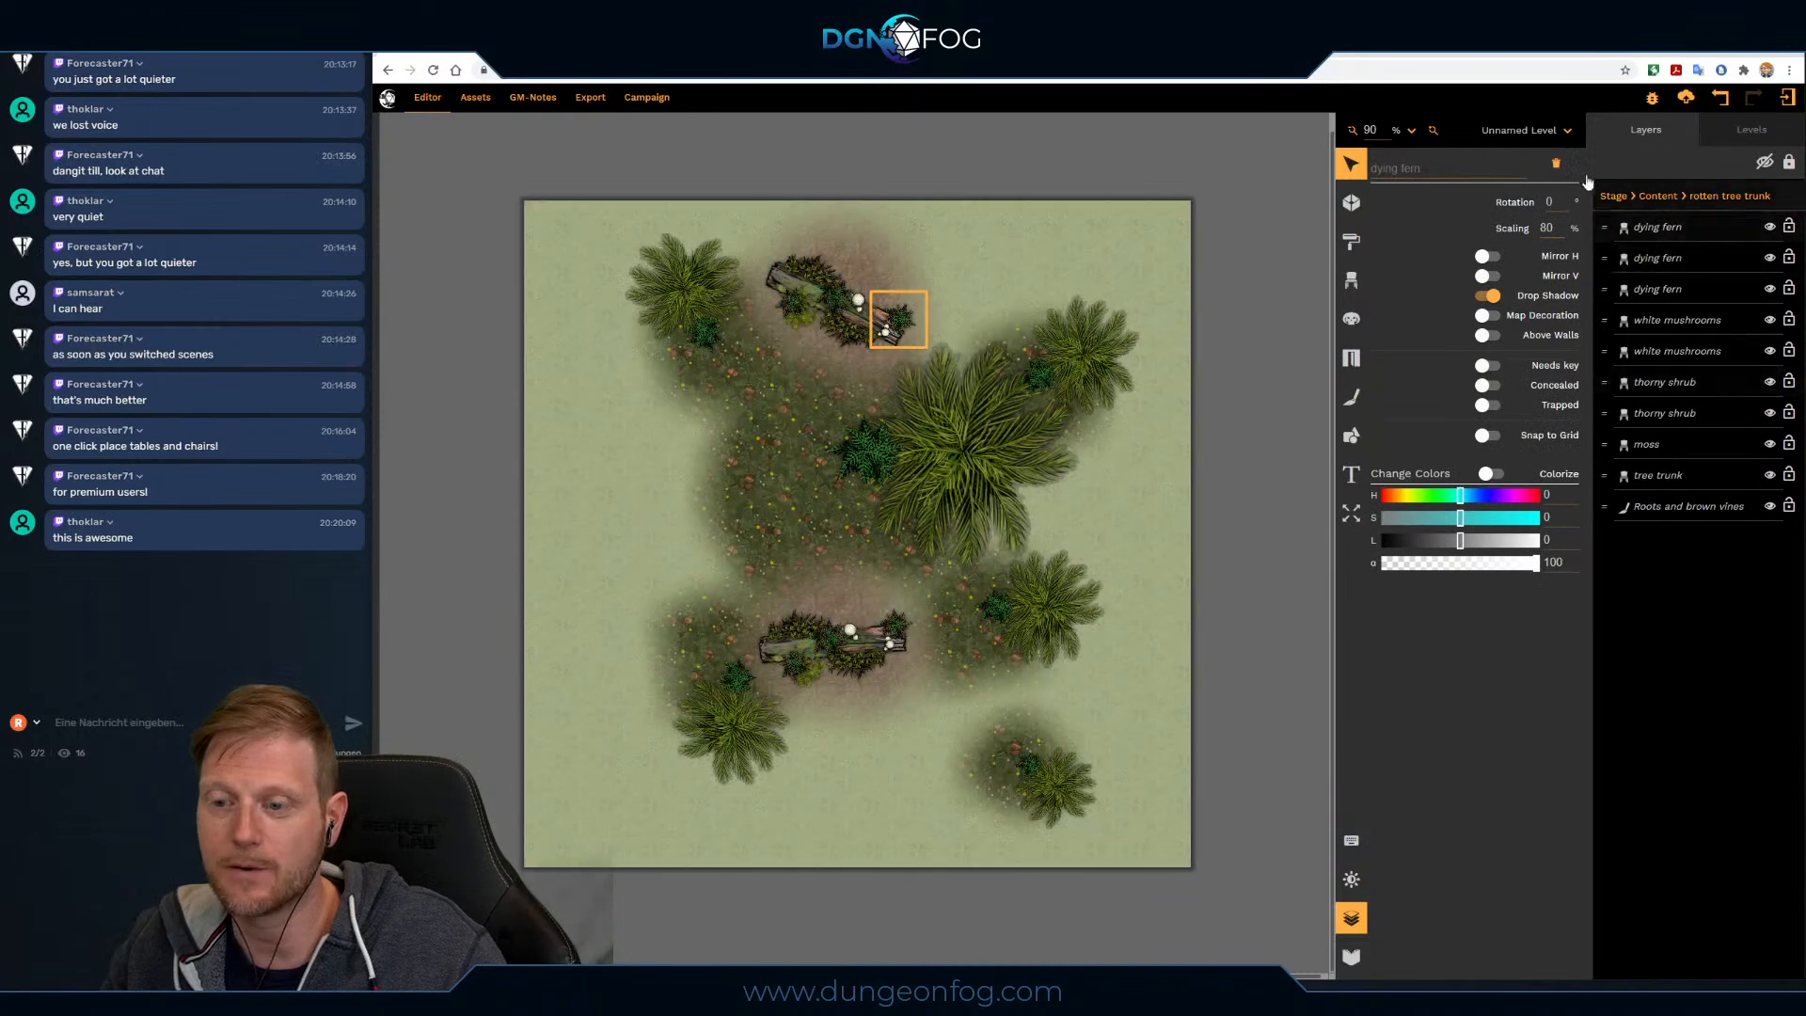
click(1557, 165)
click(1674, 257)
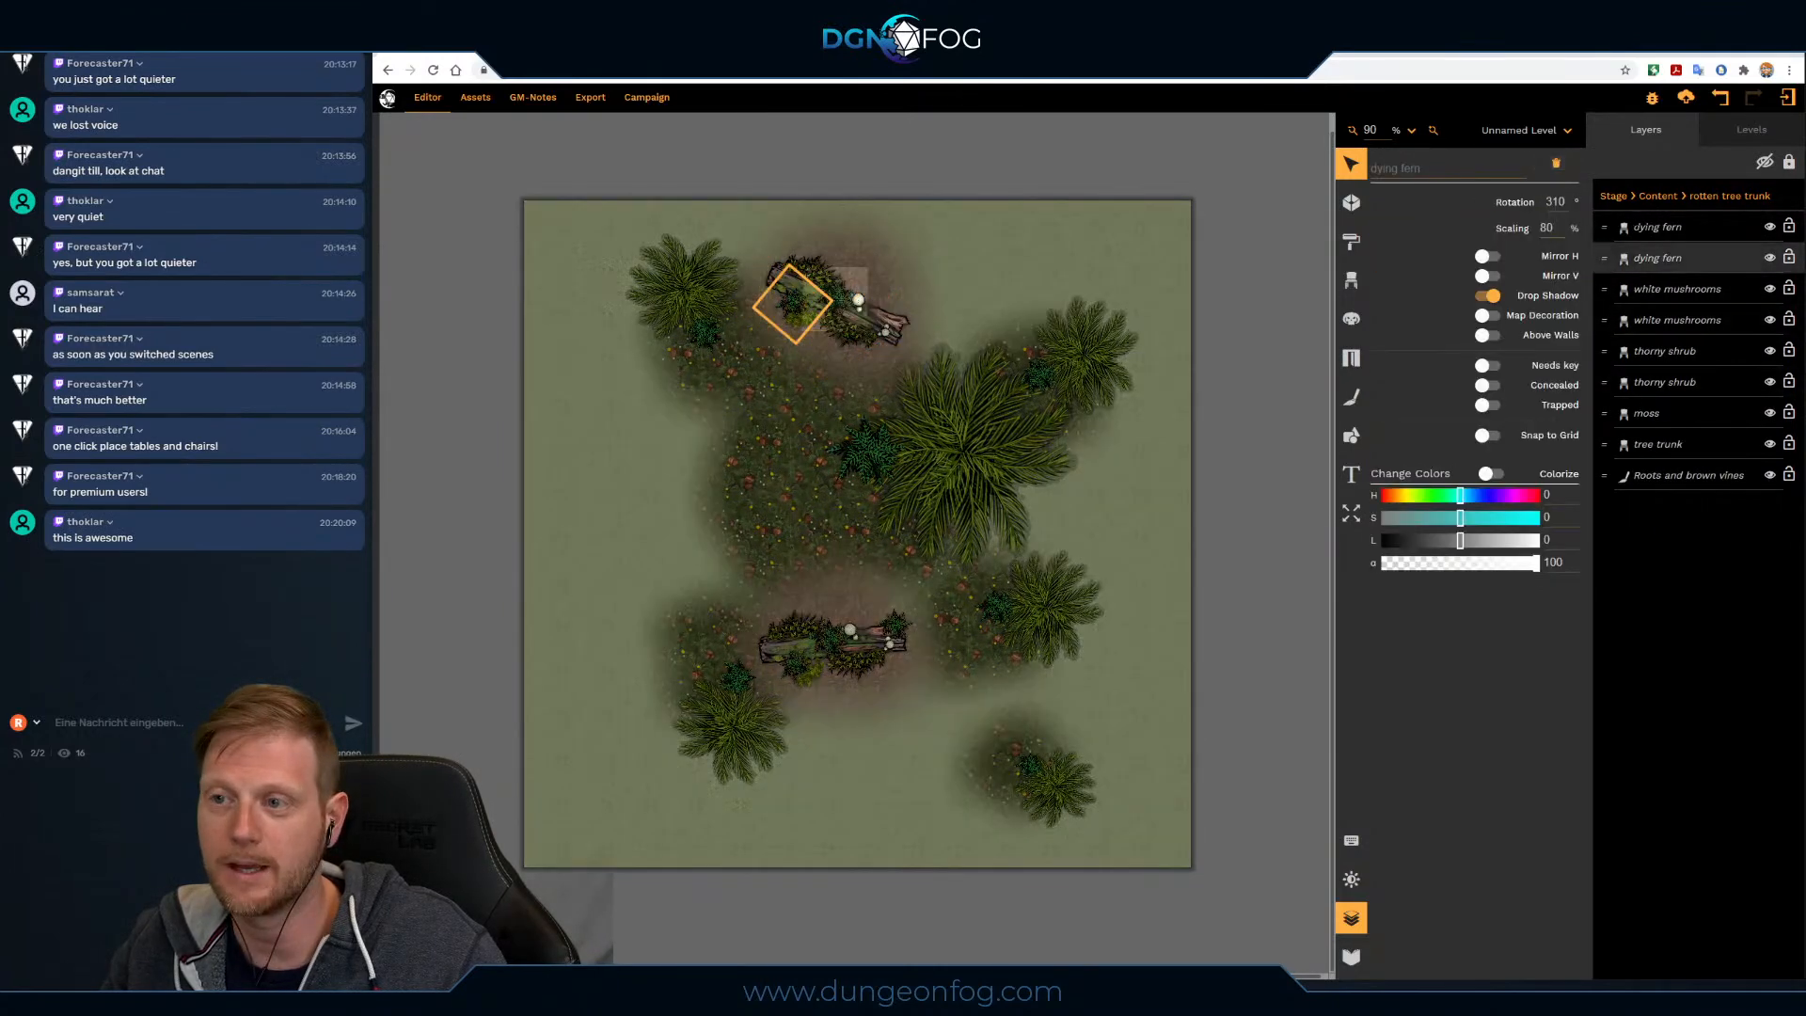
click(1556, 167)
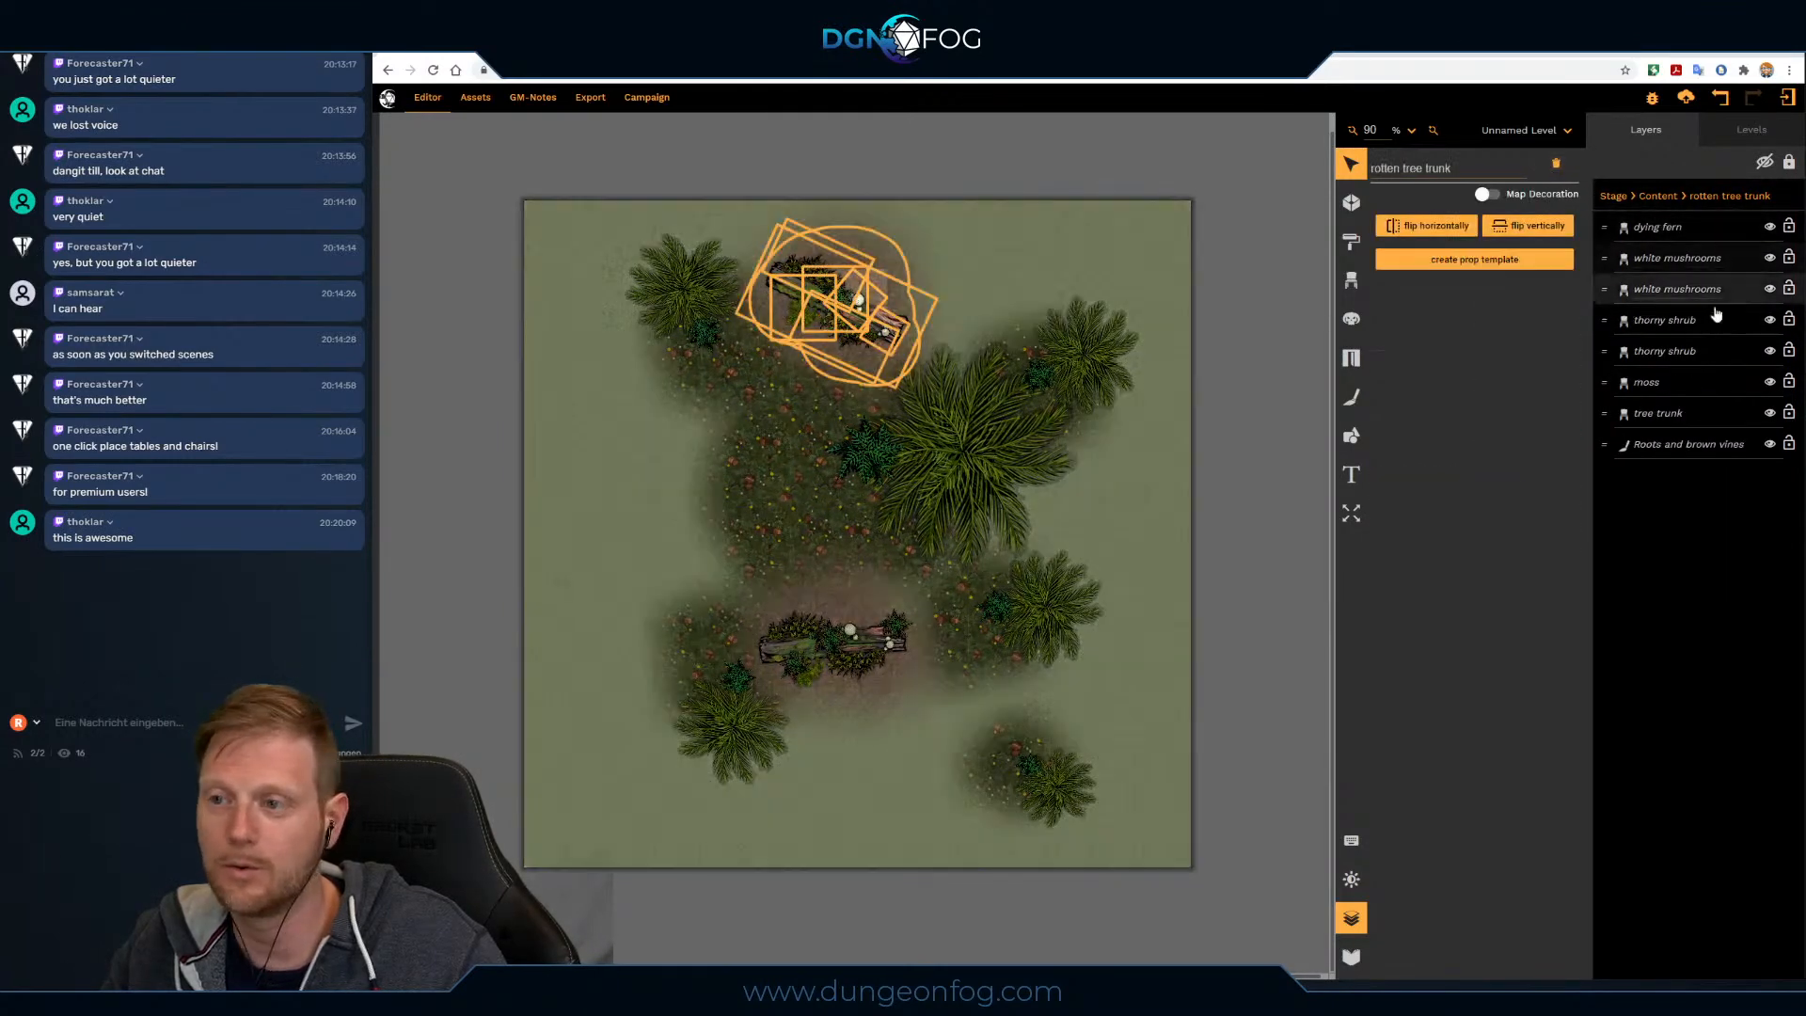
click(1714, 386)
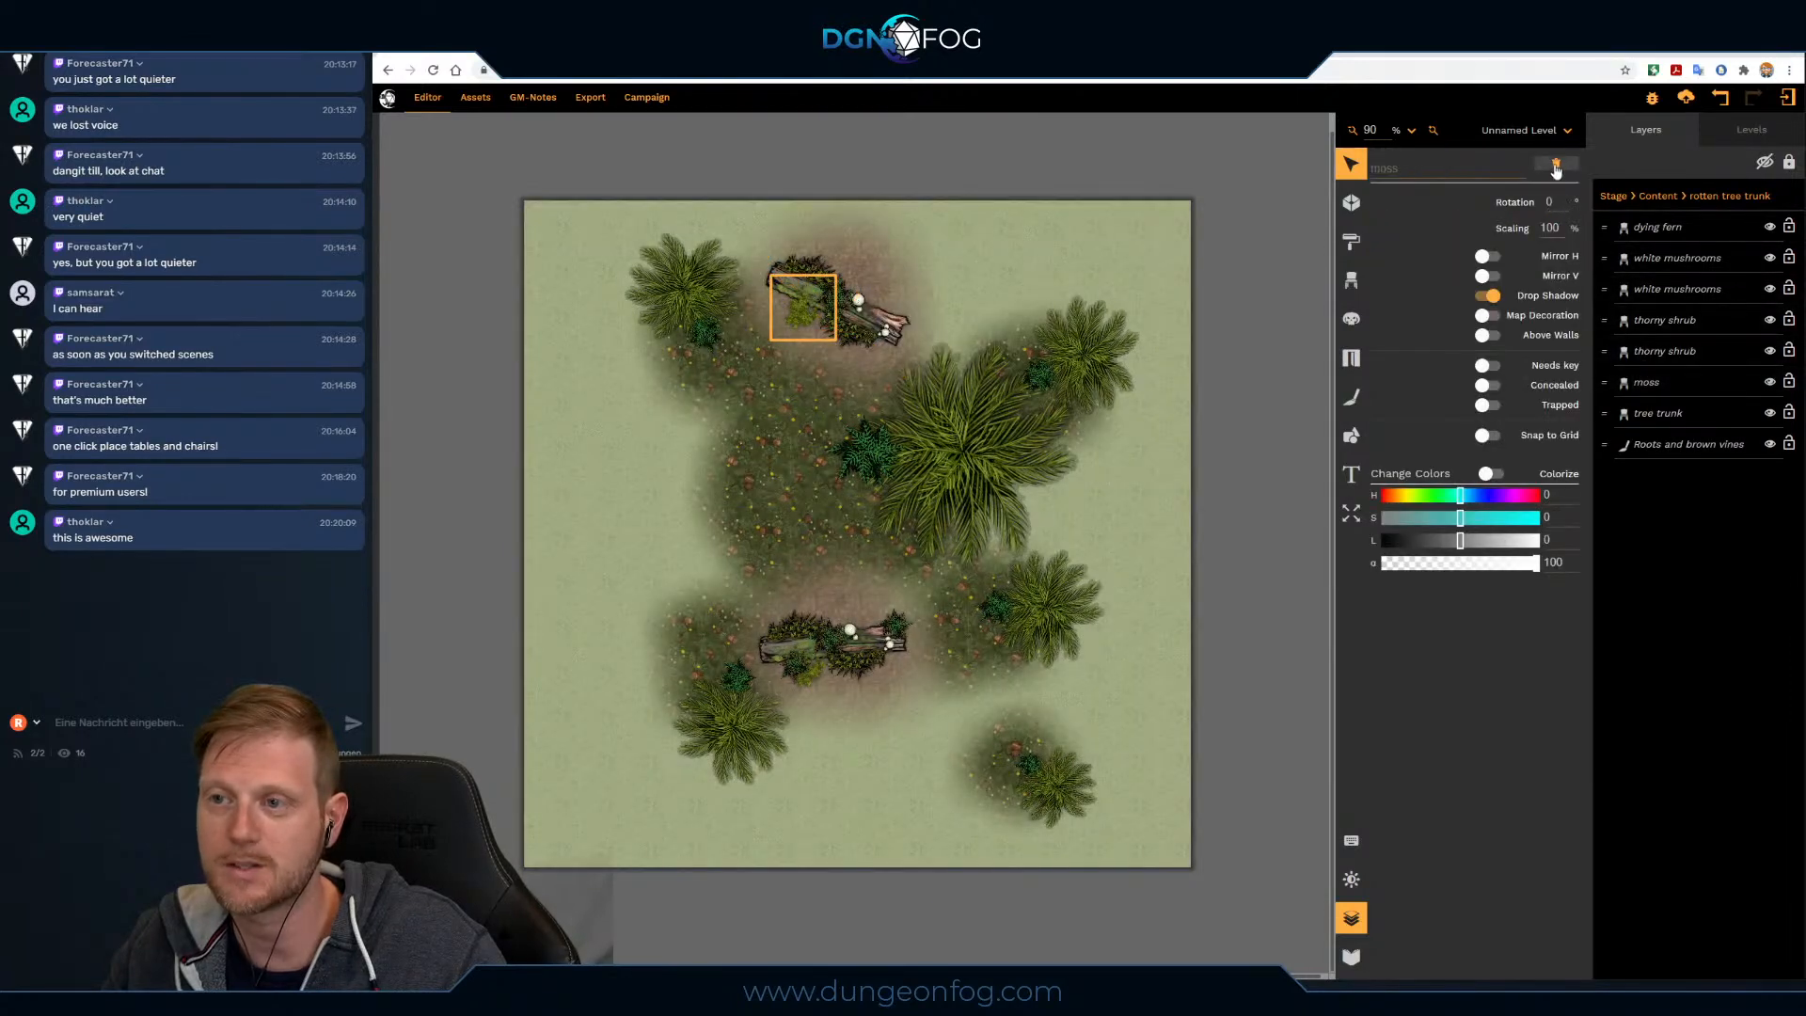
click(1557, 166)
click(1164, 320)
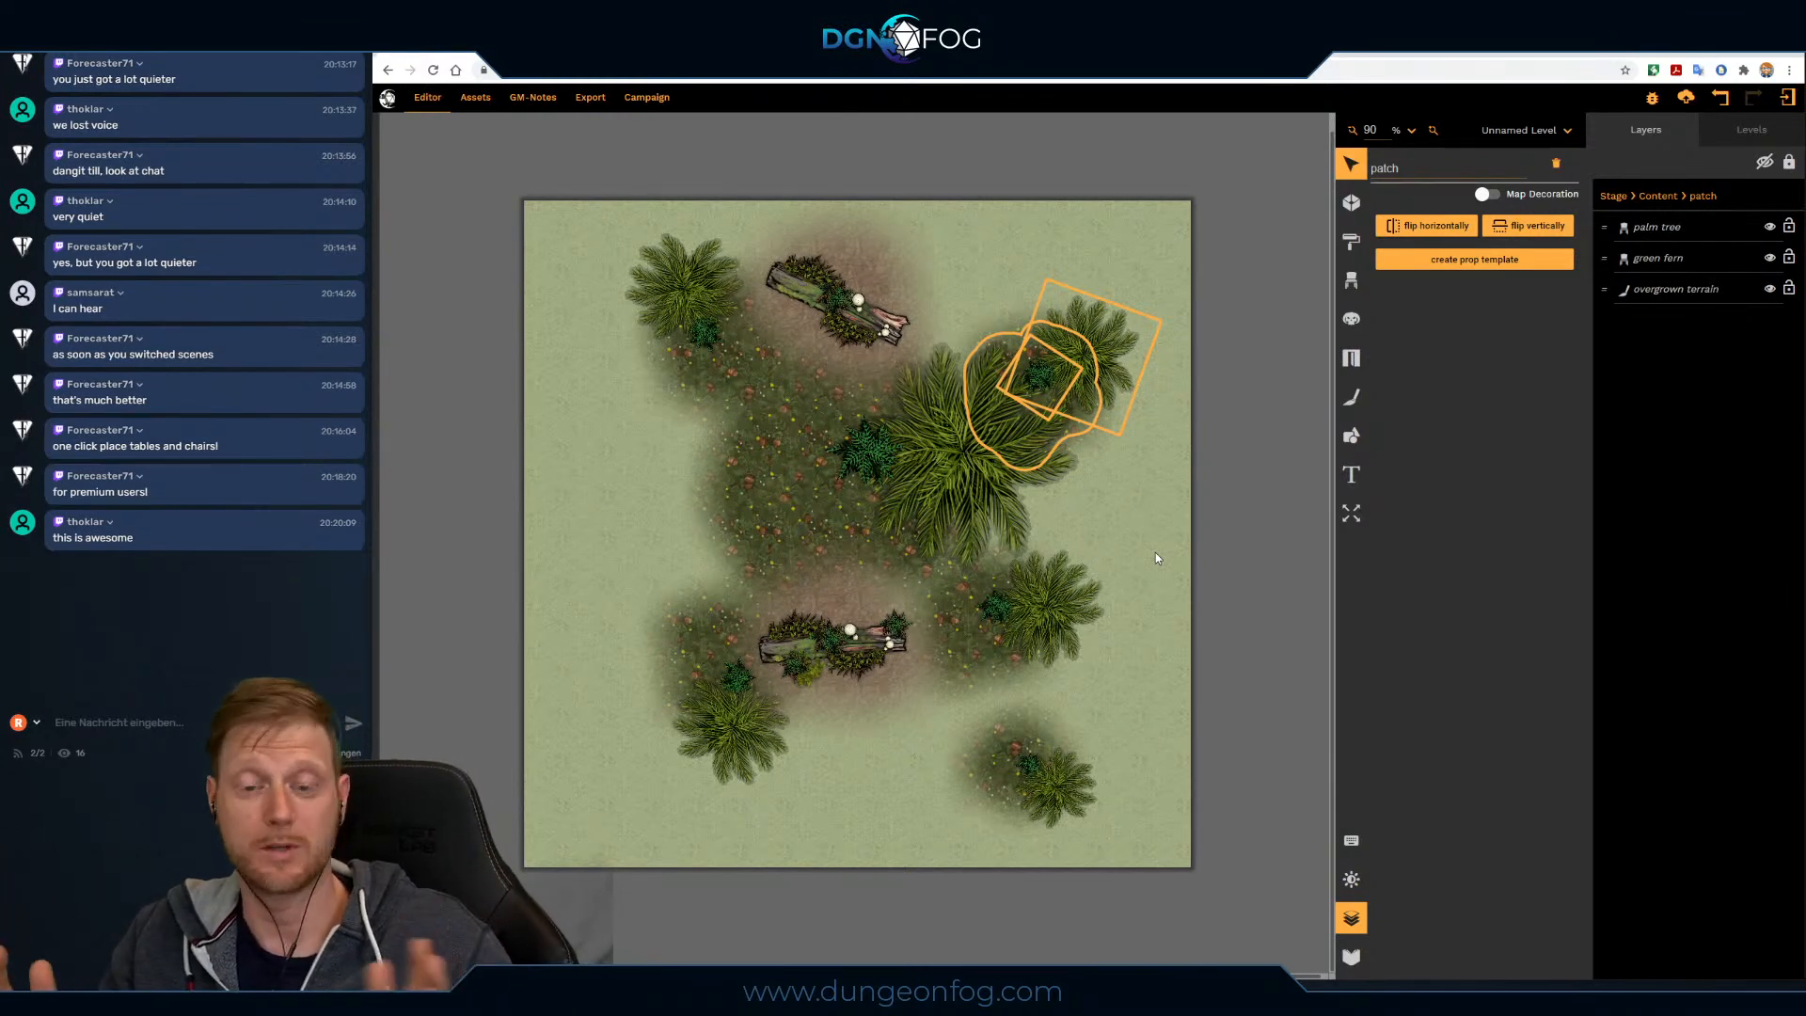
Step: Search the DungeonFog prop library for "chair" and choose the wooden chair from the Fantasy tables
click(1351, 284)
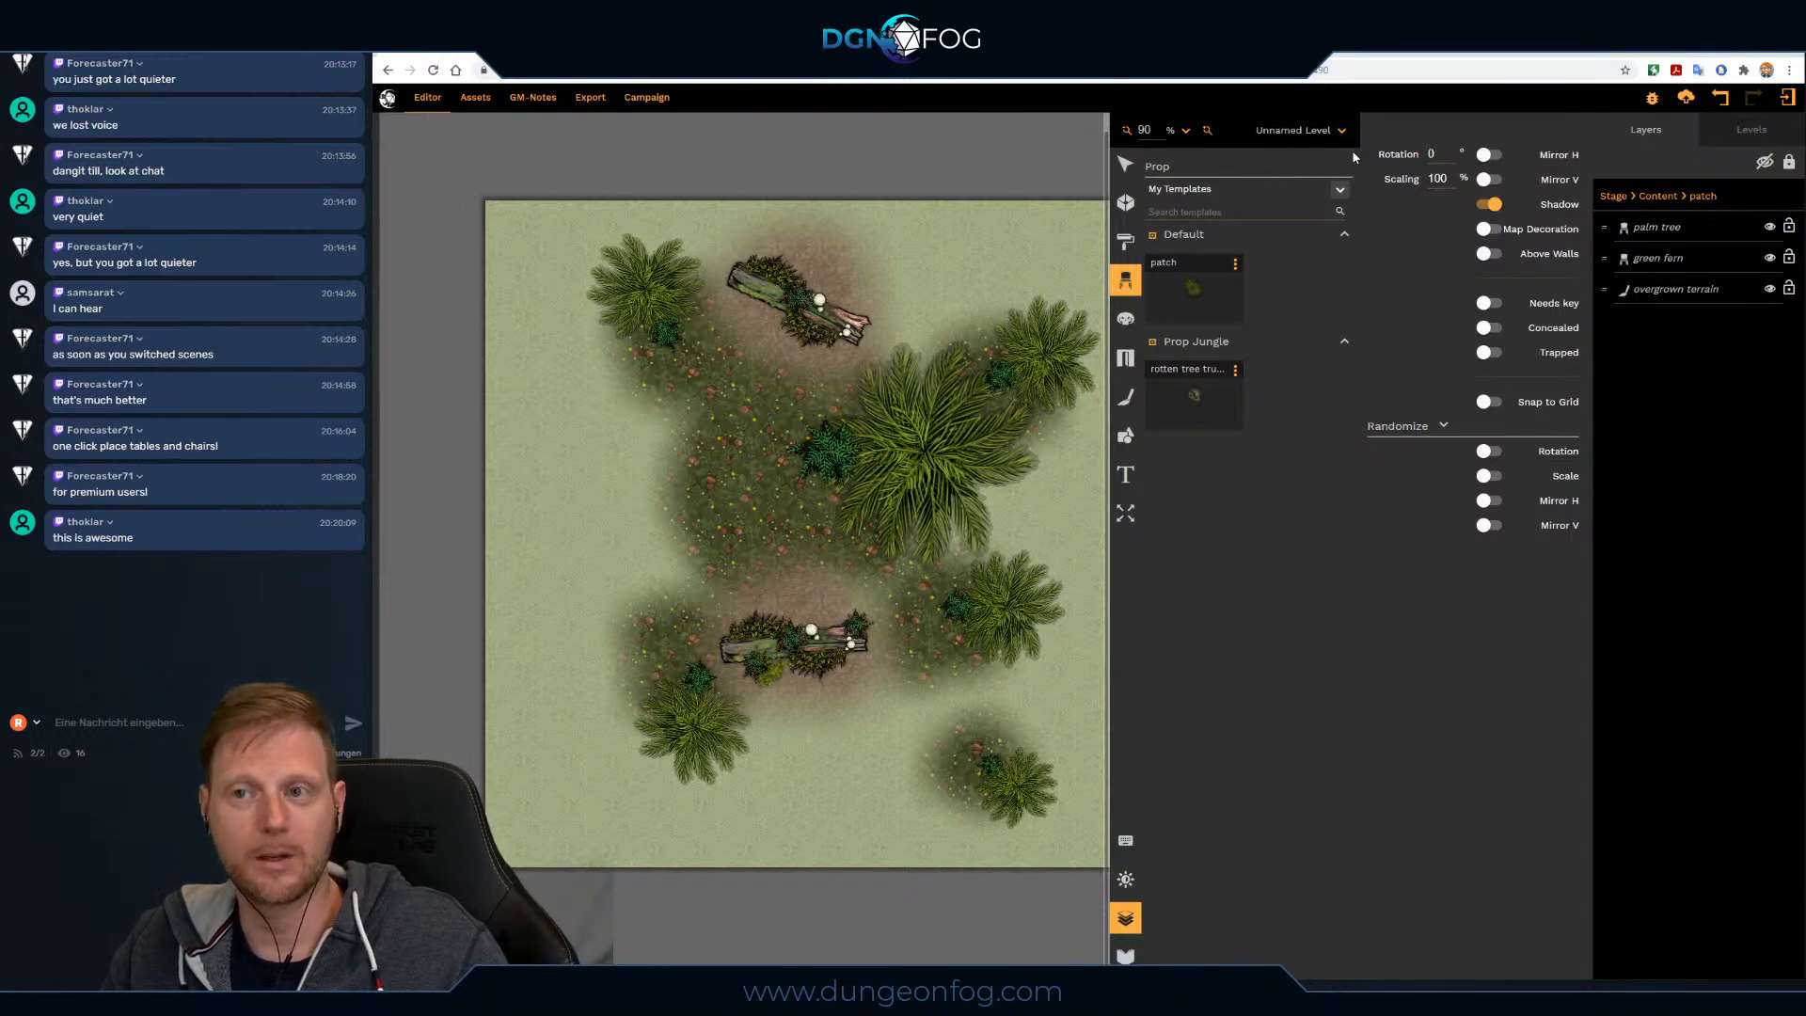
click(1345, 193)
click(1307, 225)
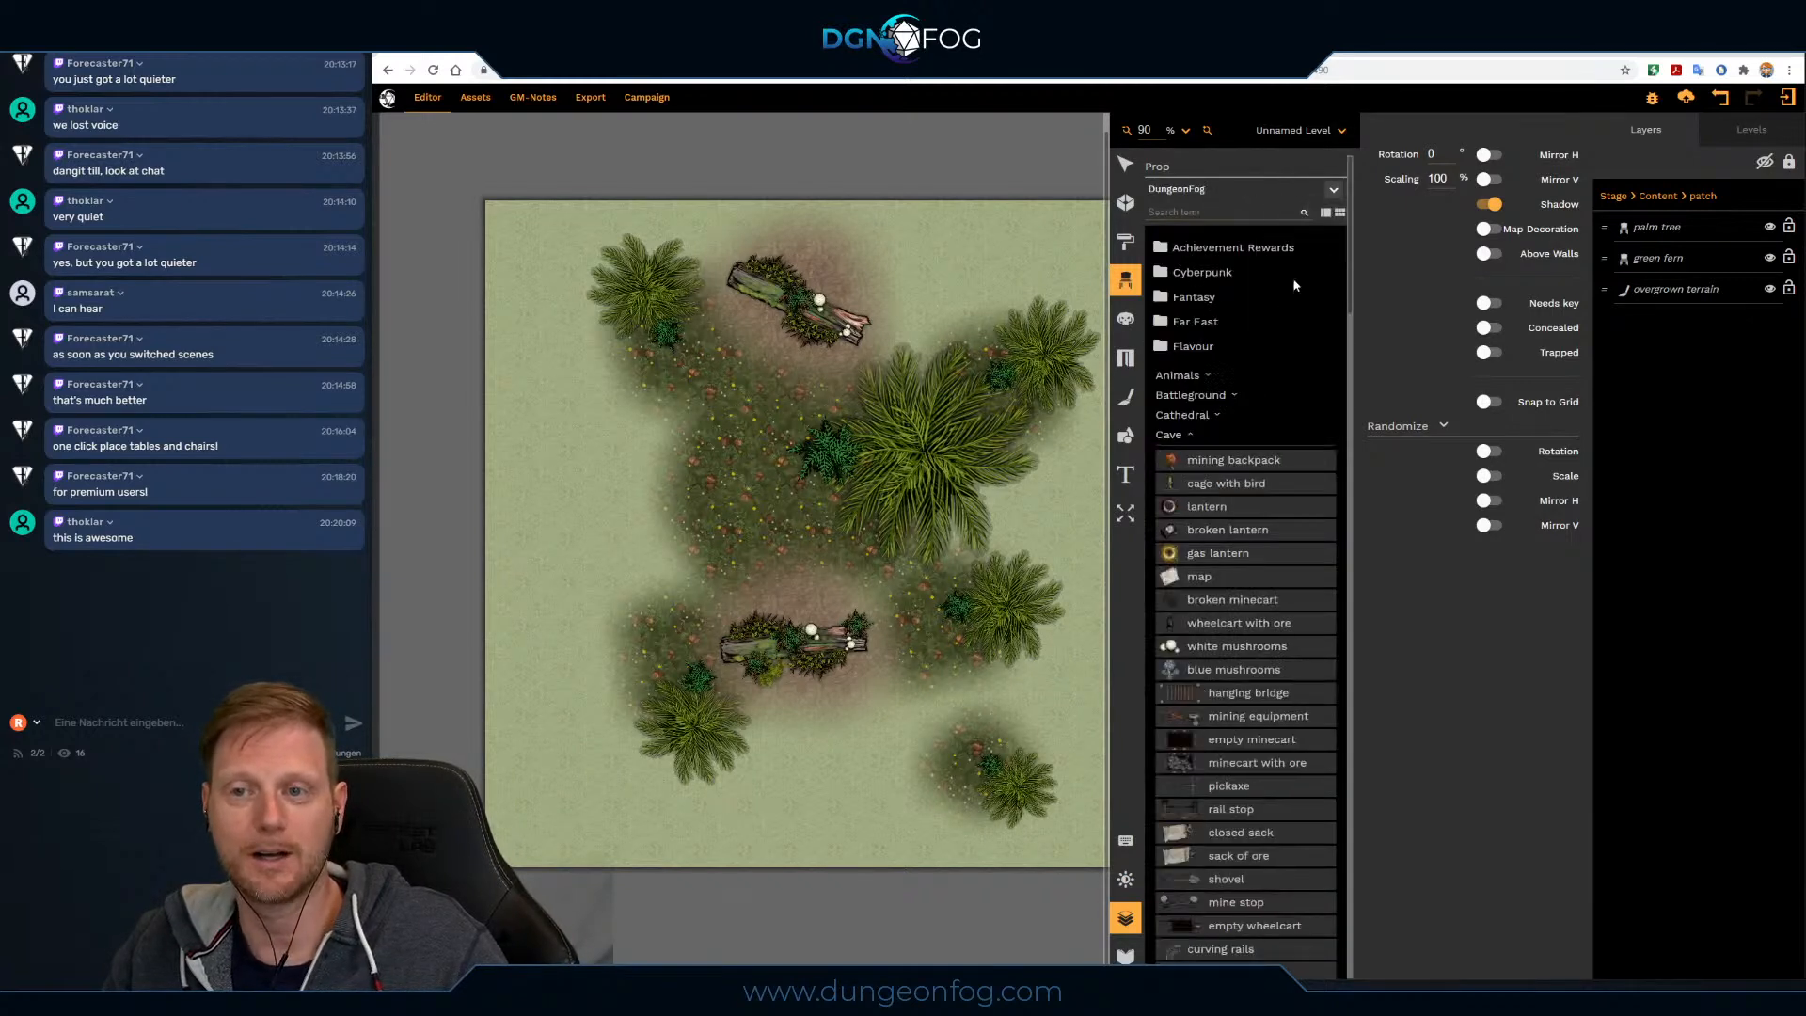
click(1219, 212)
text(chair)
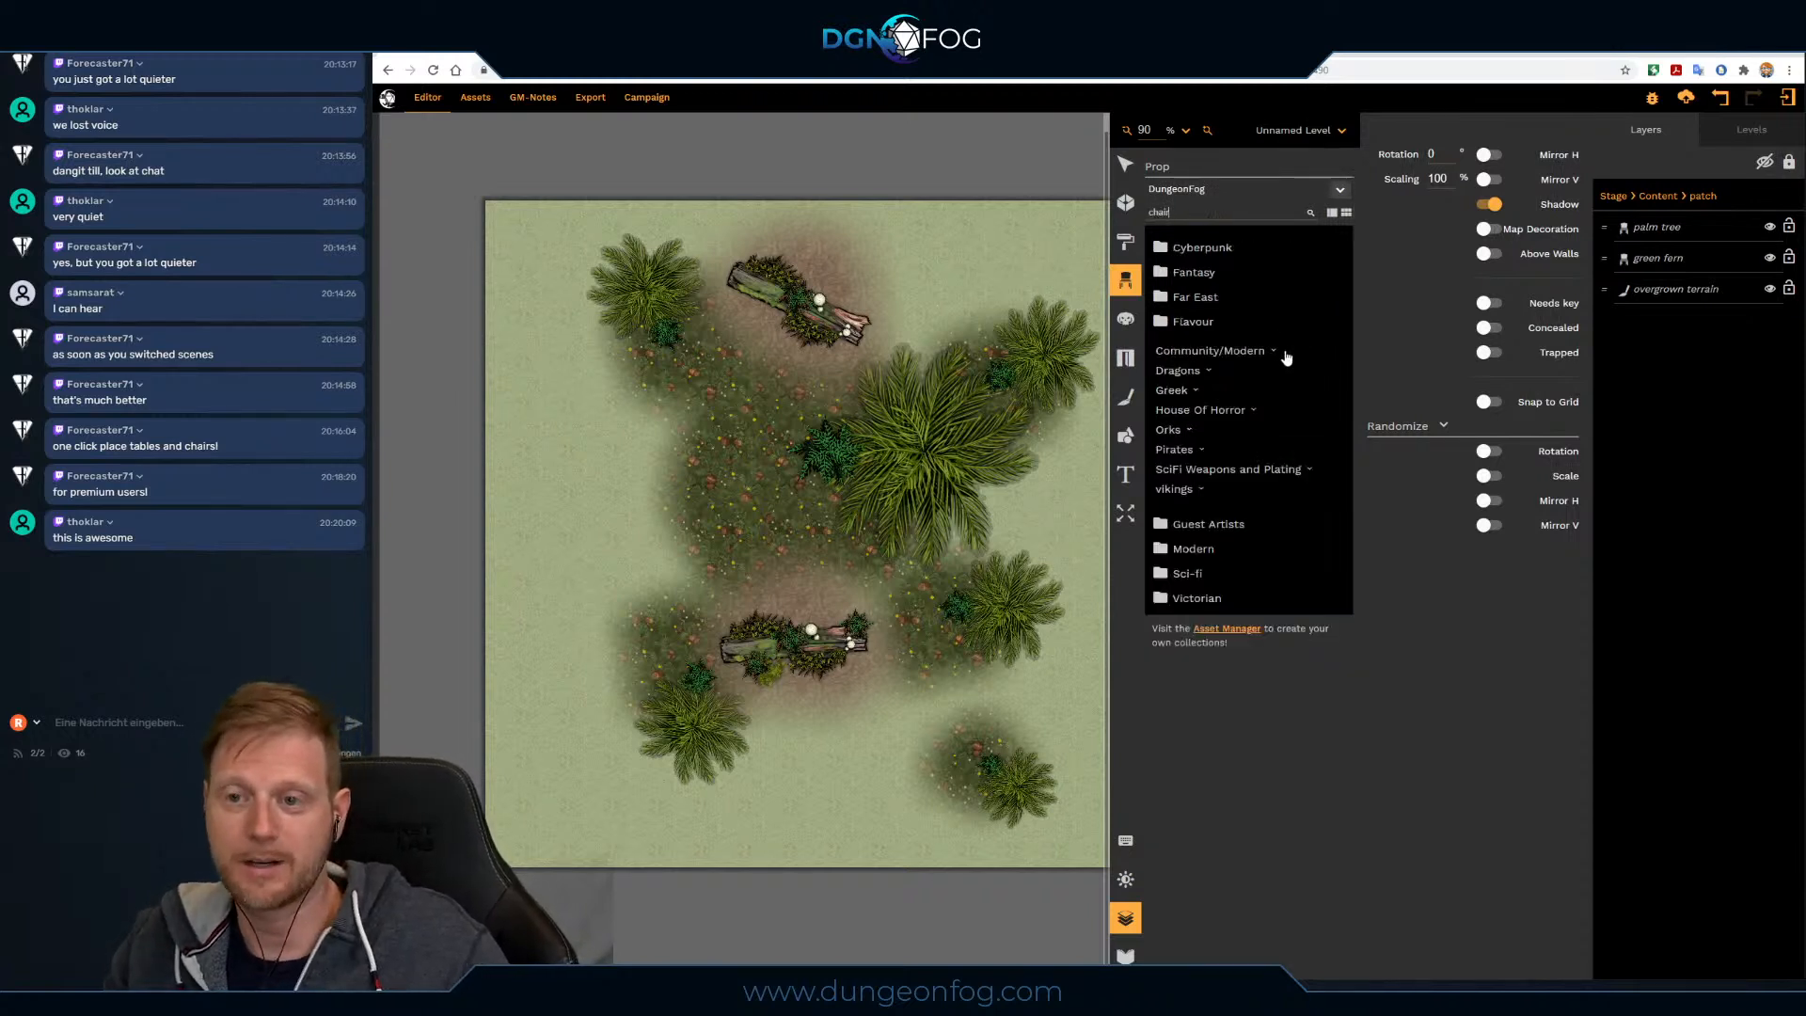
click(1213, 273)
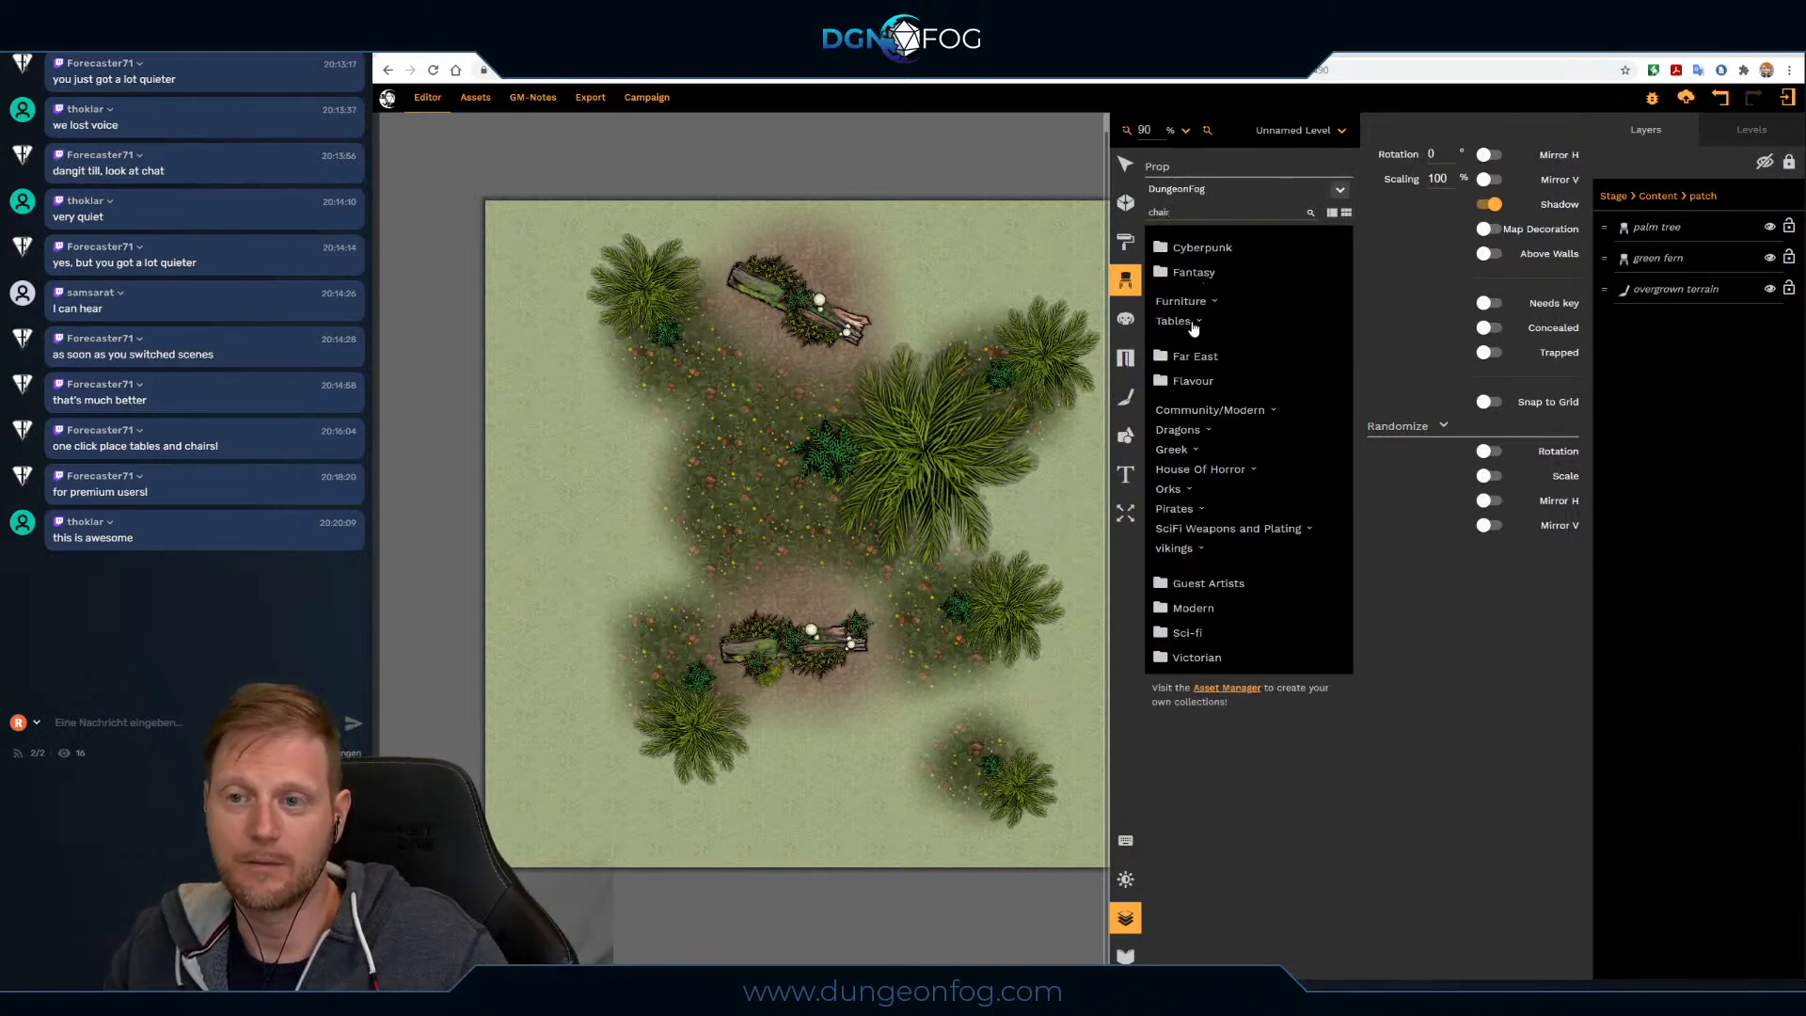
click(1193, 303)
click(1176, 350)
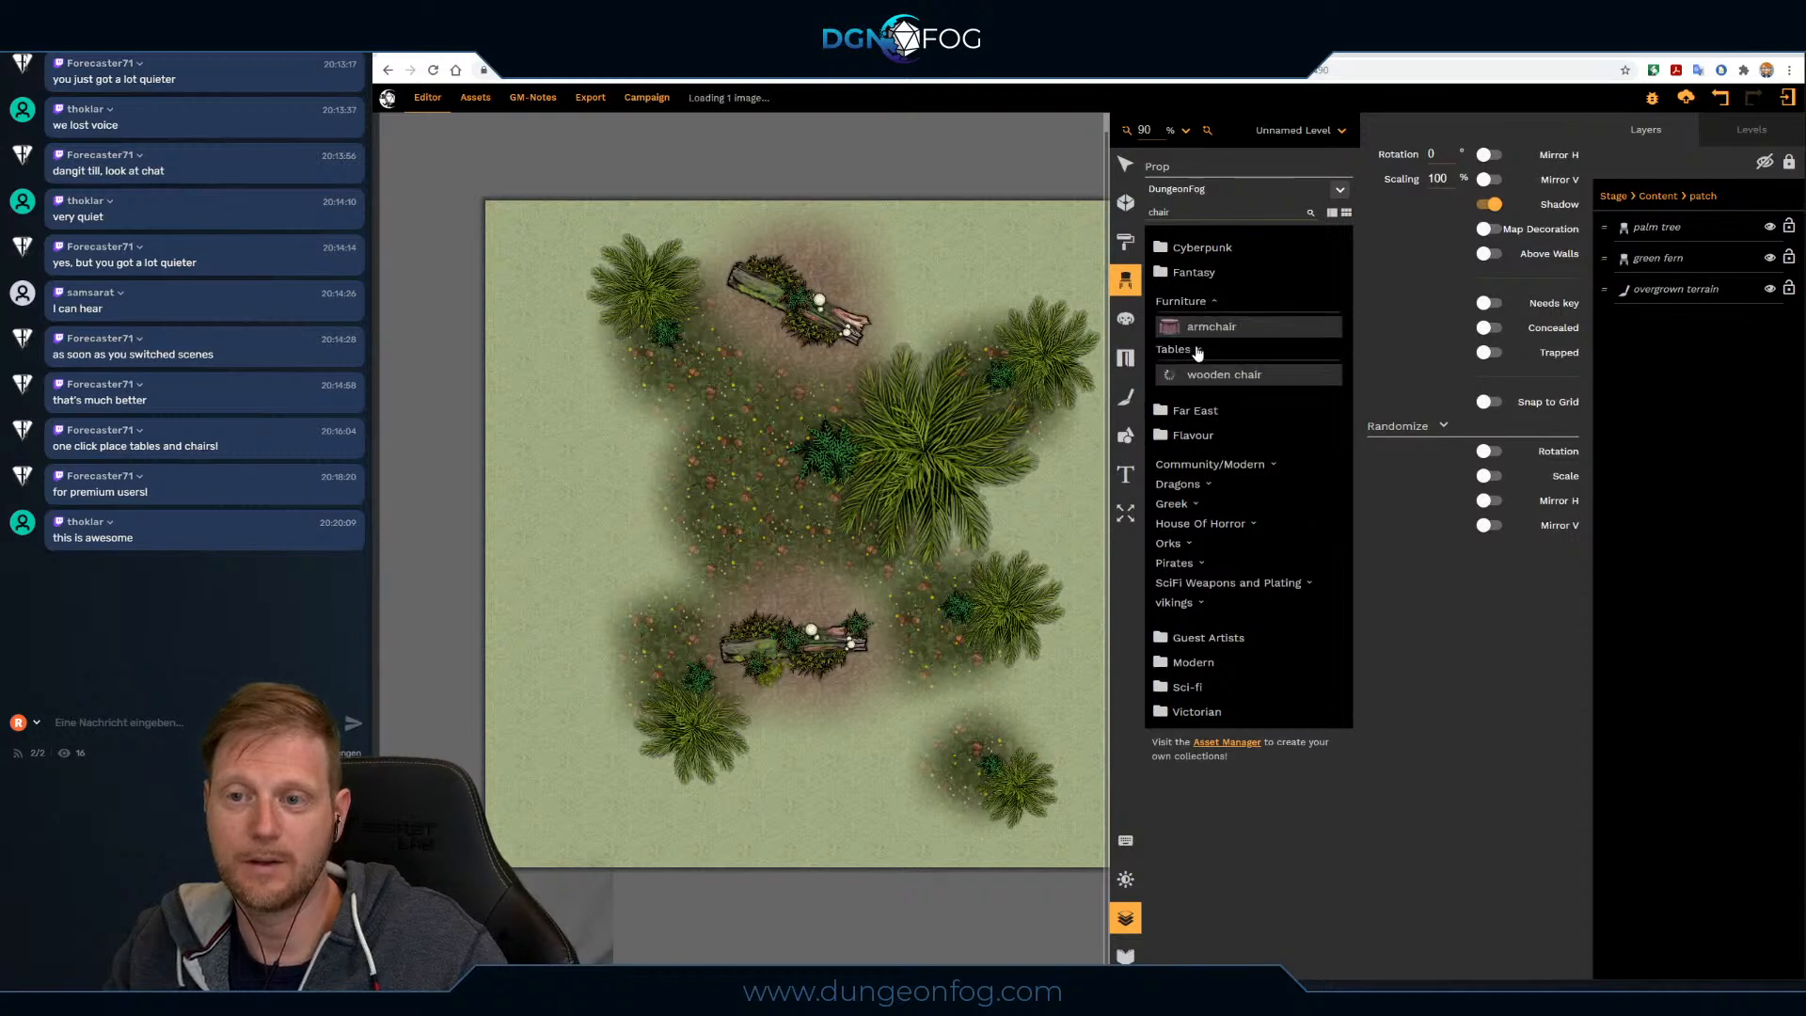
click(1223, 374)
key(a)
key(s)
key(s)
key(s)
key(s)
key(s)
key(w)
key(w)
key(w)
key(w)
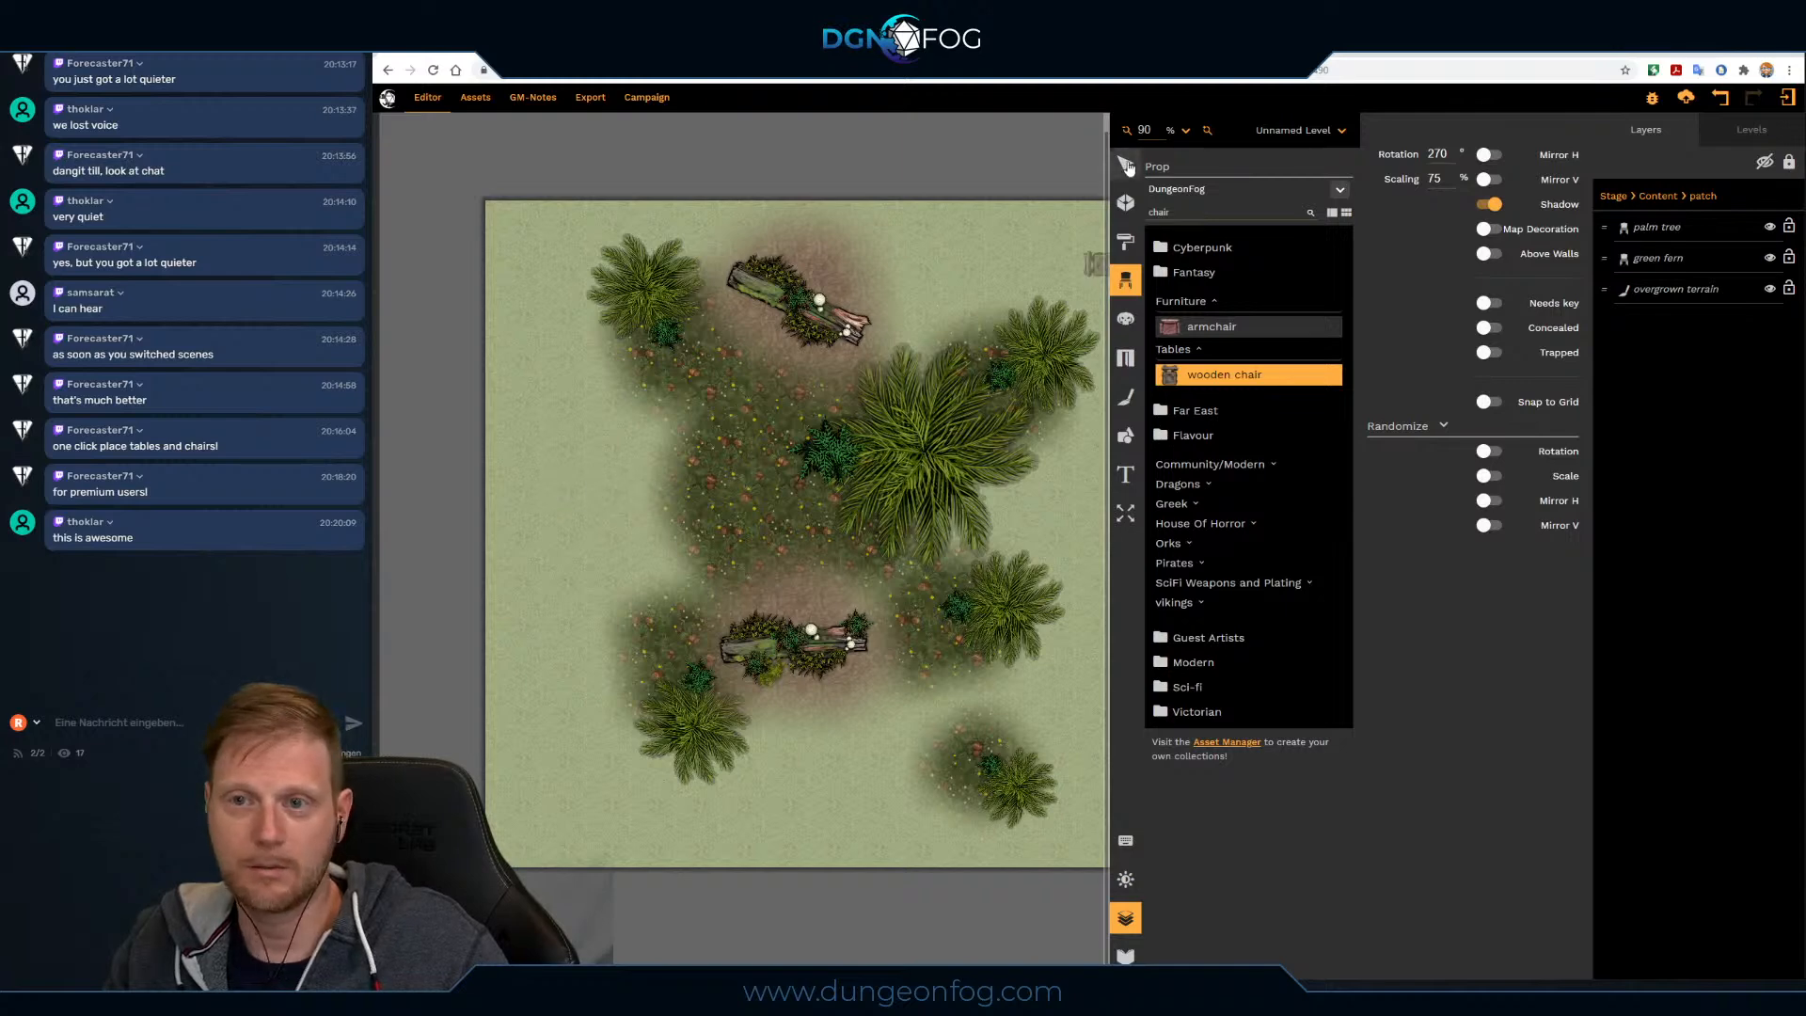
Step: Leave the patch group and place two wooden chairs at 65% scale and 250° rotation near the map's west edge
key(Escape)
key(Escape)
click(1352, 279)
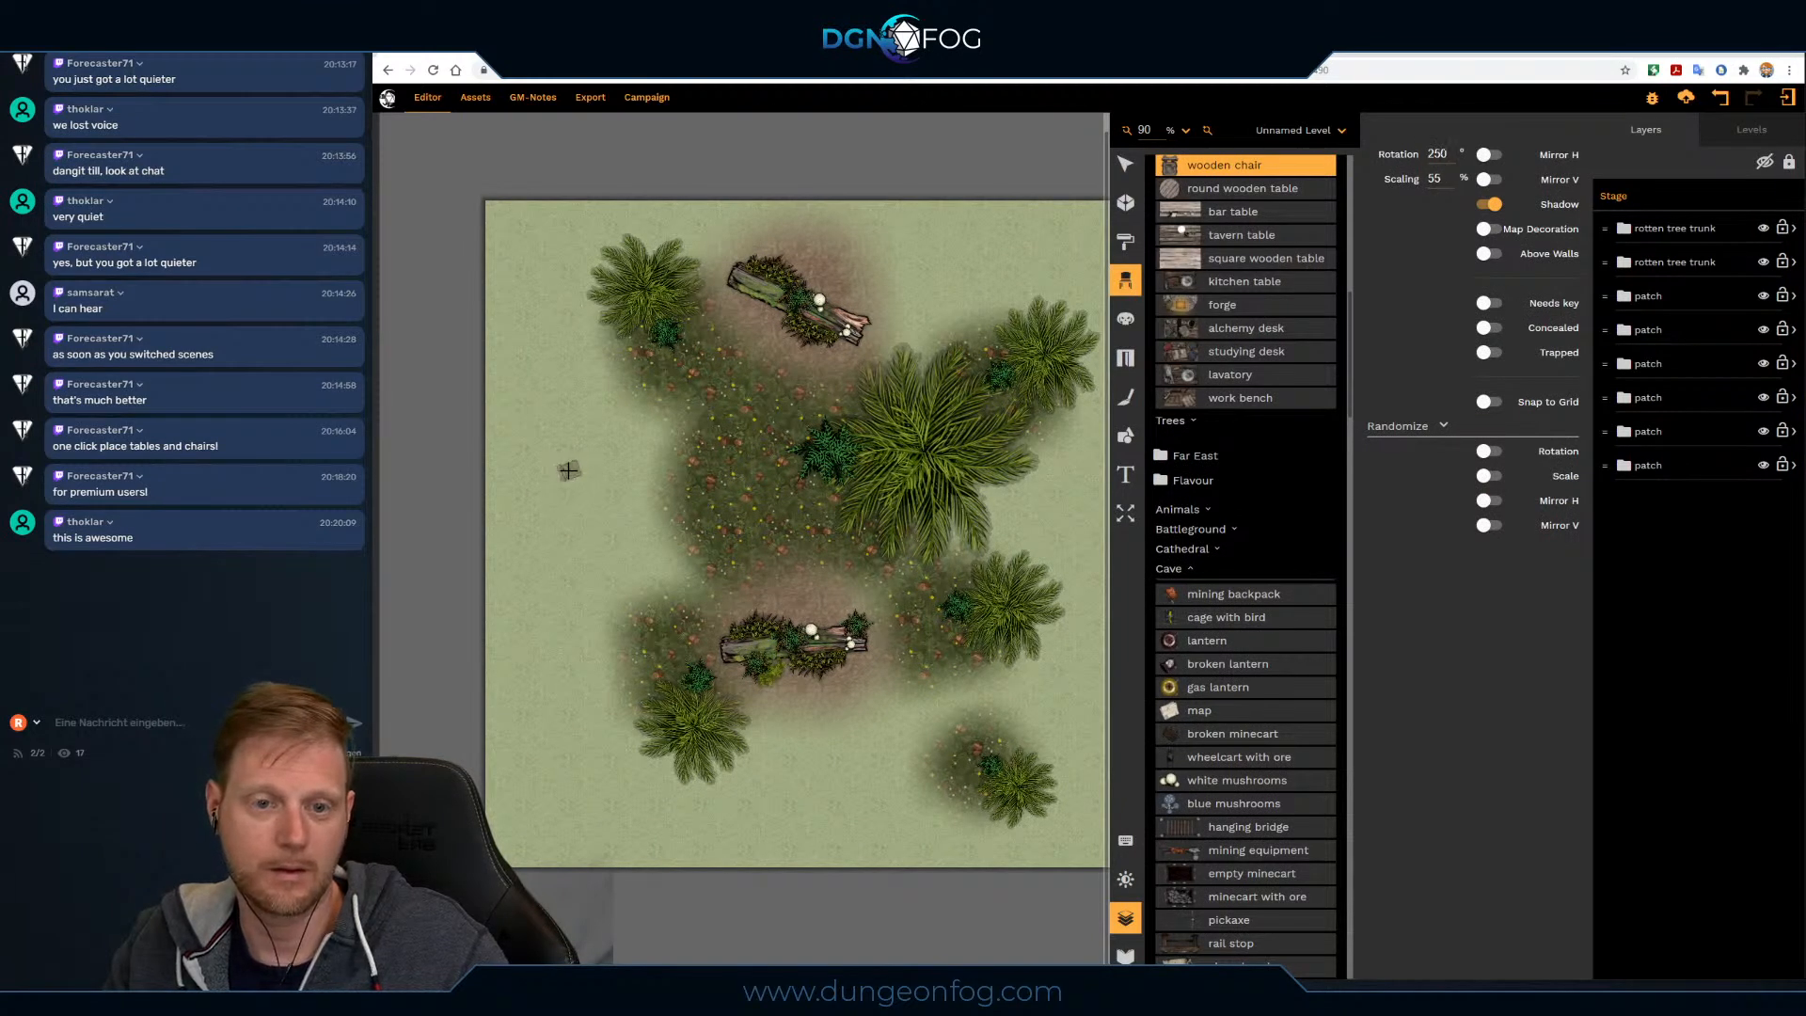
click(564, 455)
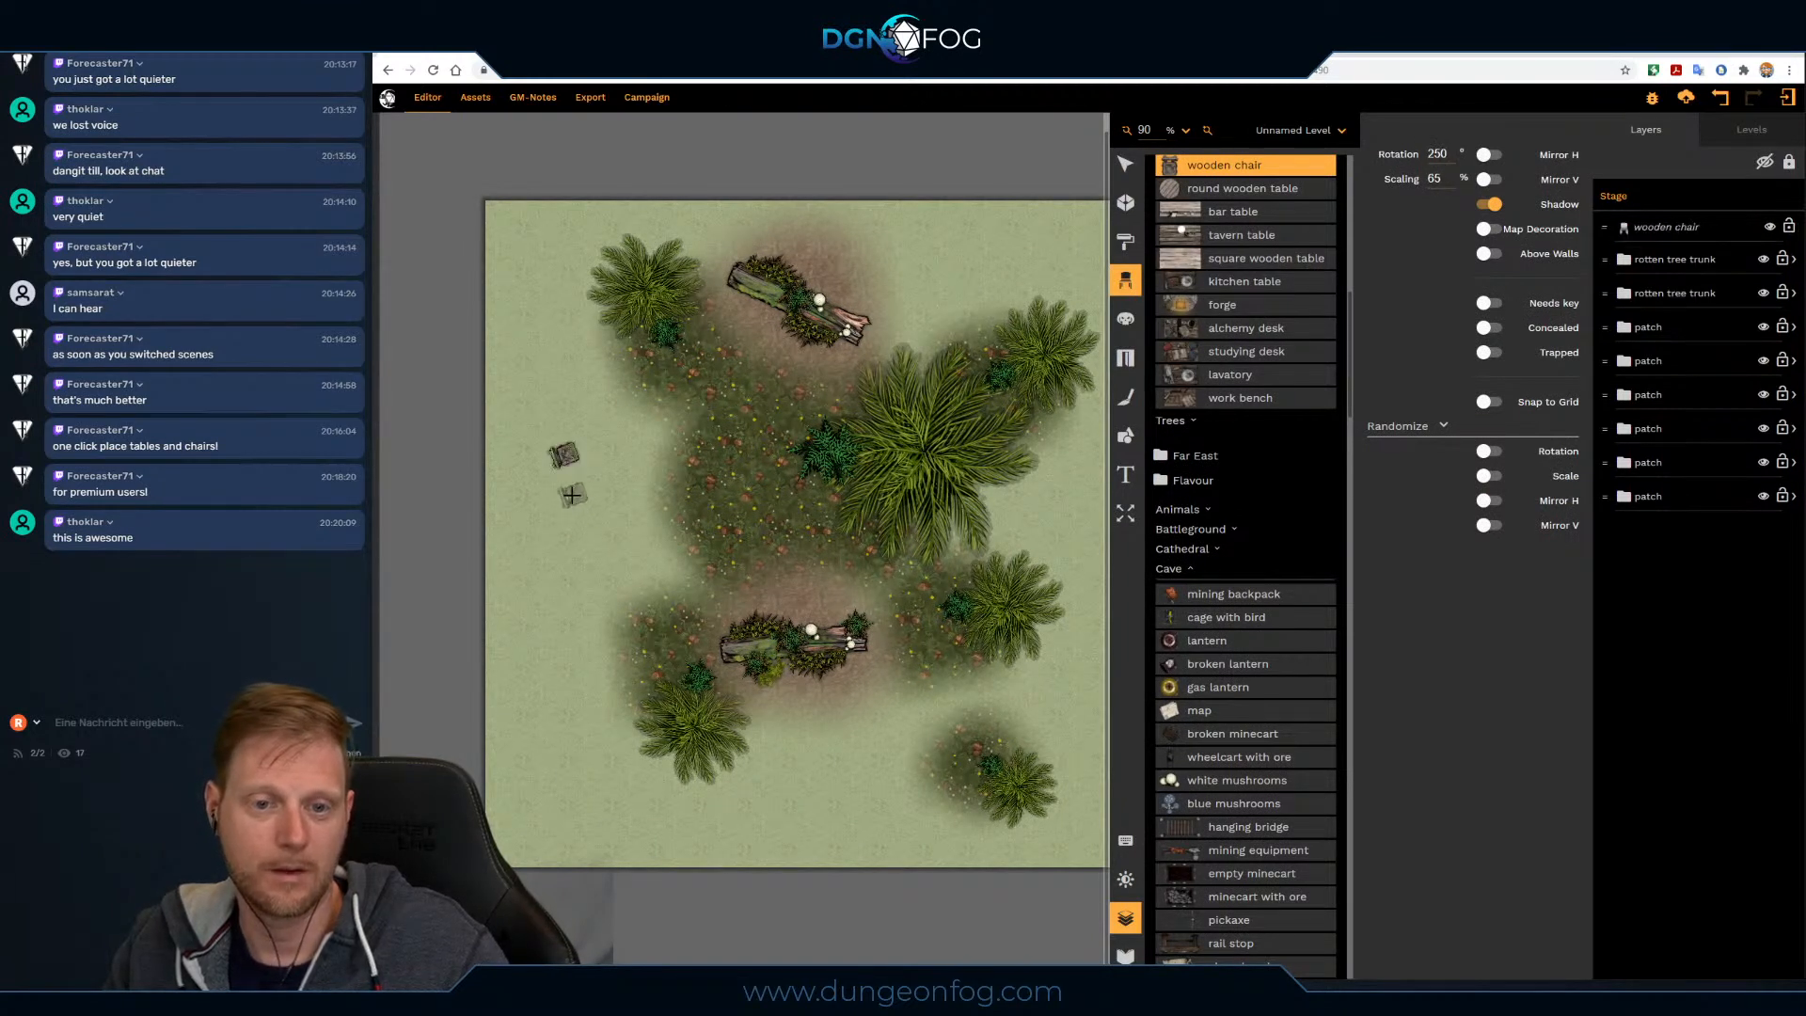
click(573, 495)
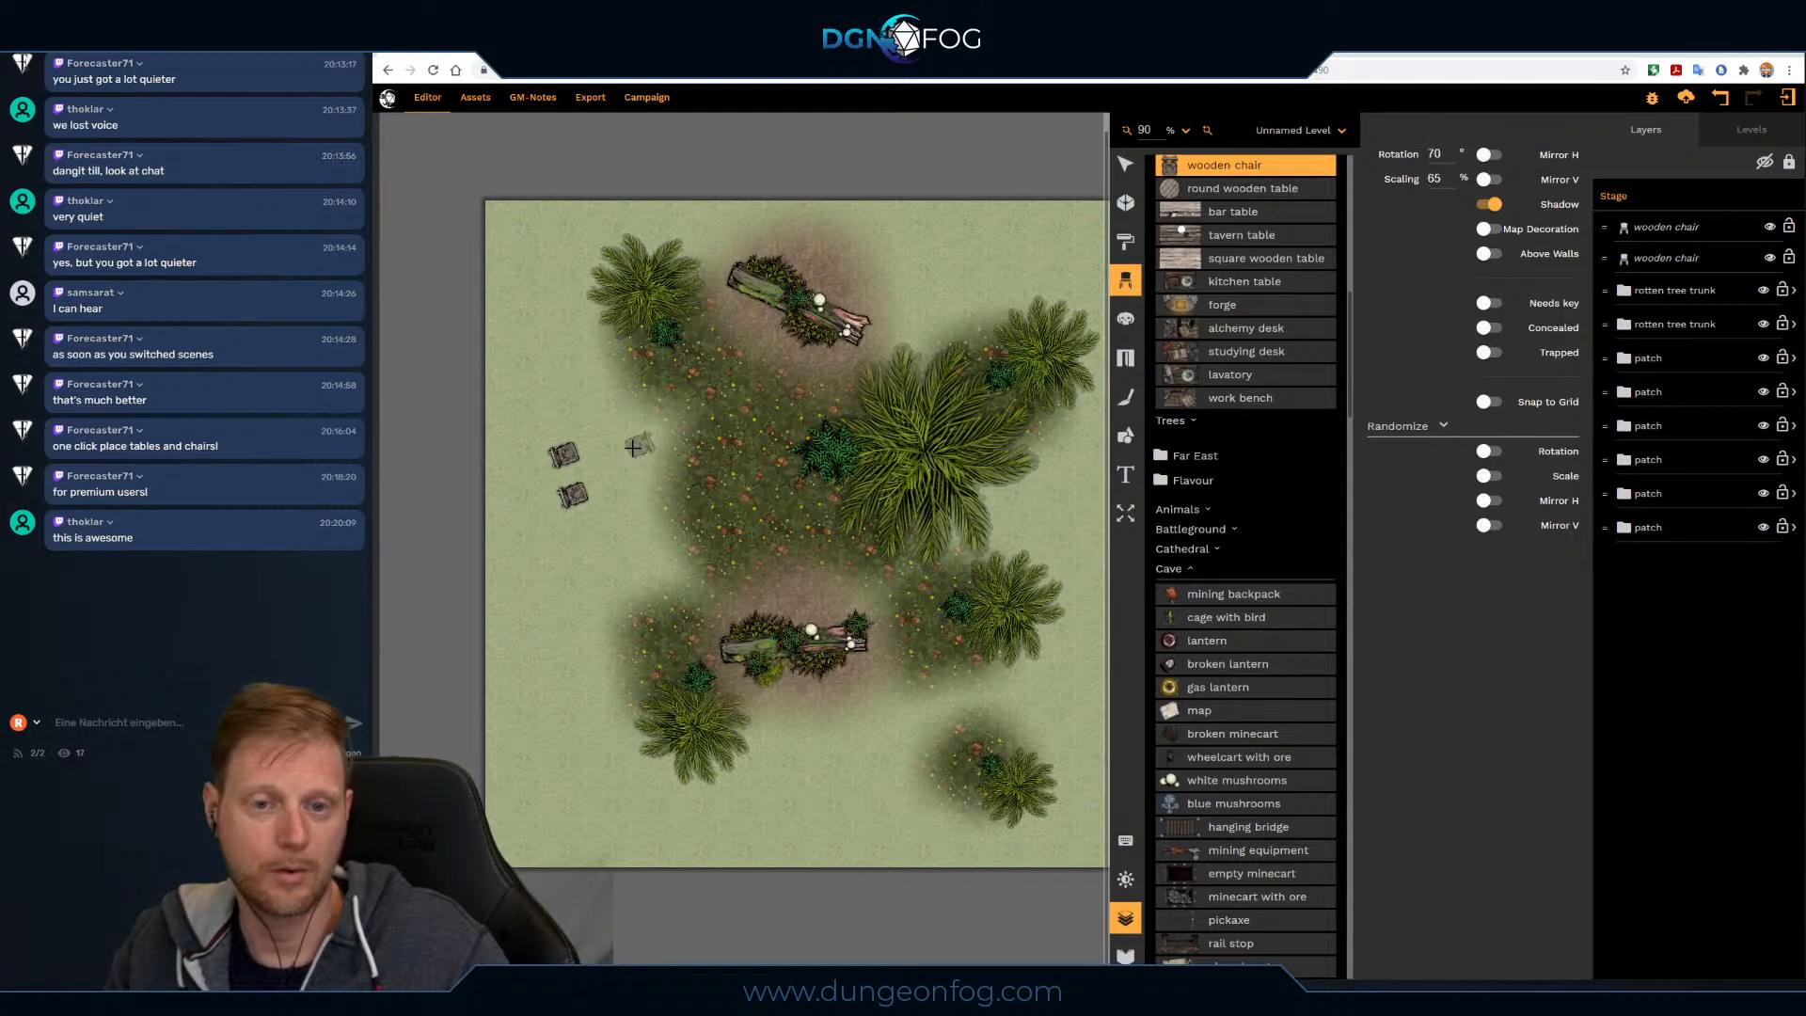
Step: Place two more wooden chairs at 65% scale opposite the first pair, rotating the southern one to 85°
click(623, 435)
scroll(634, 480, up, 1)
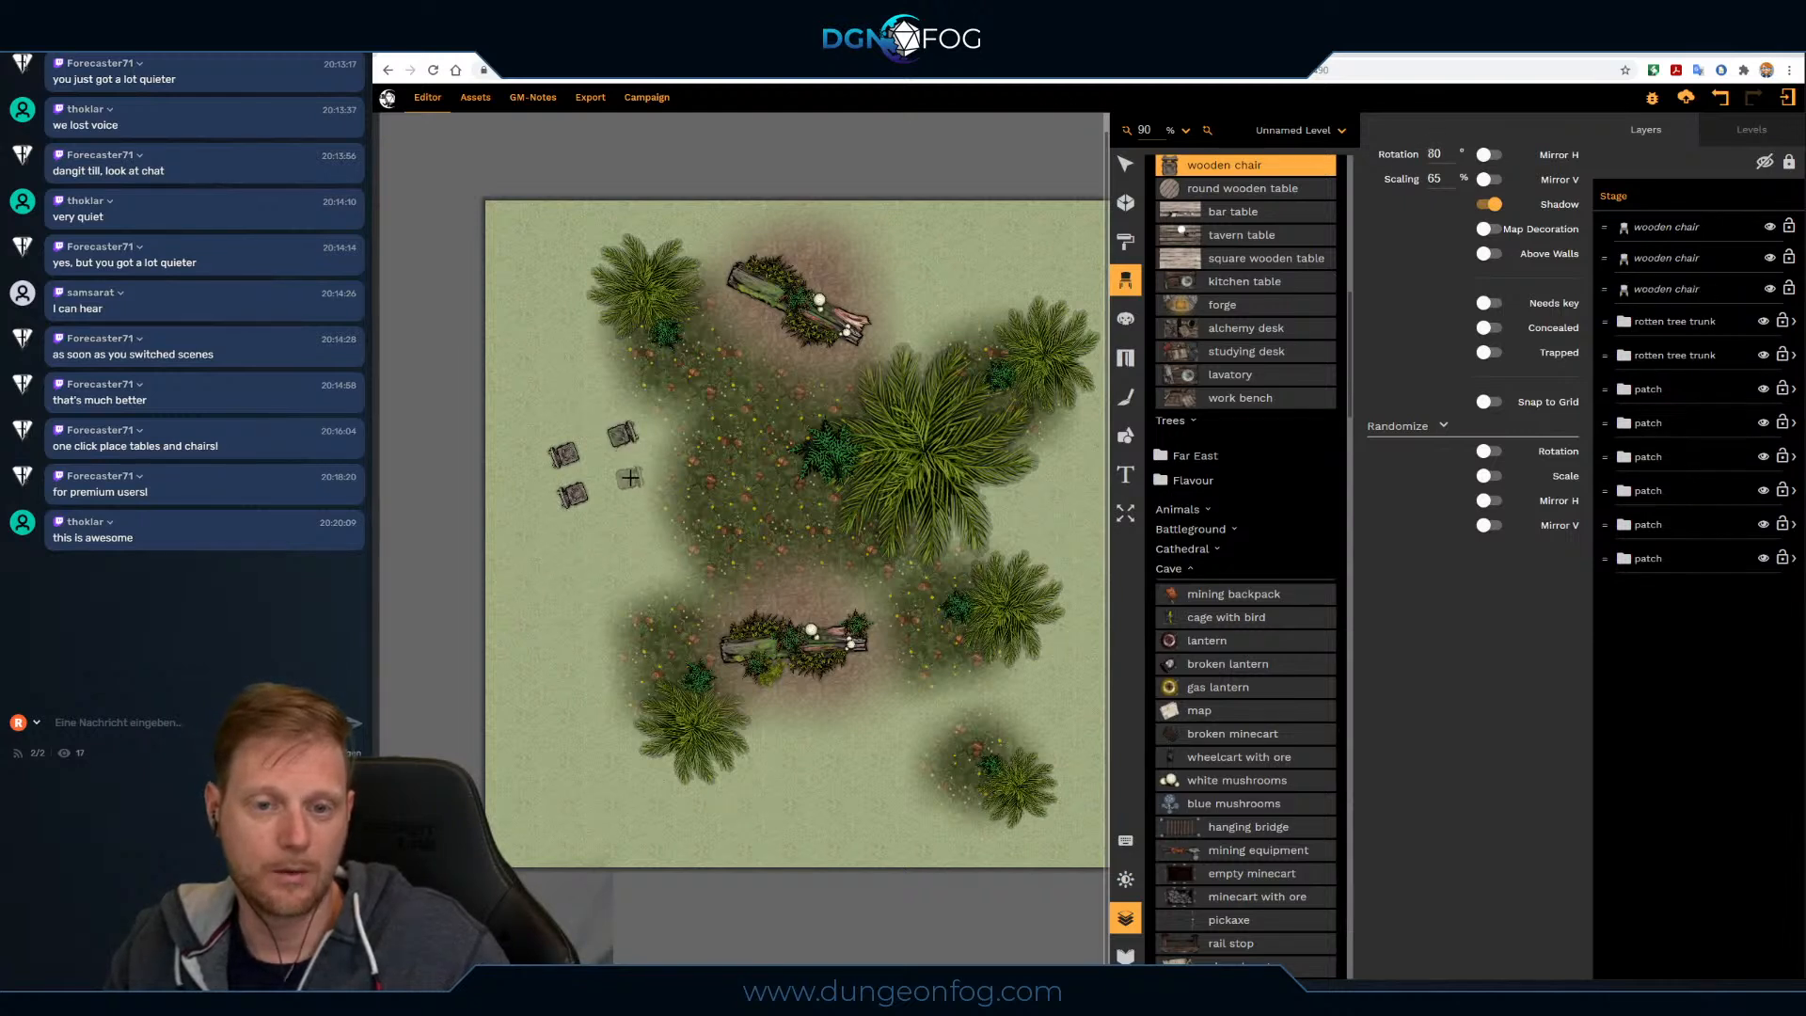
click(633, 479)
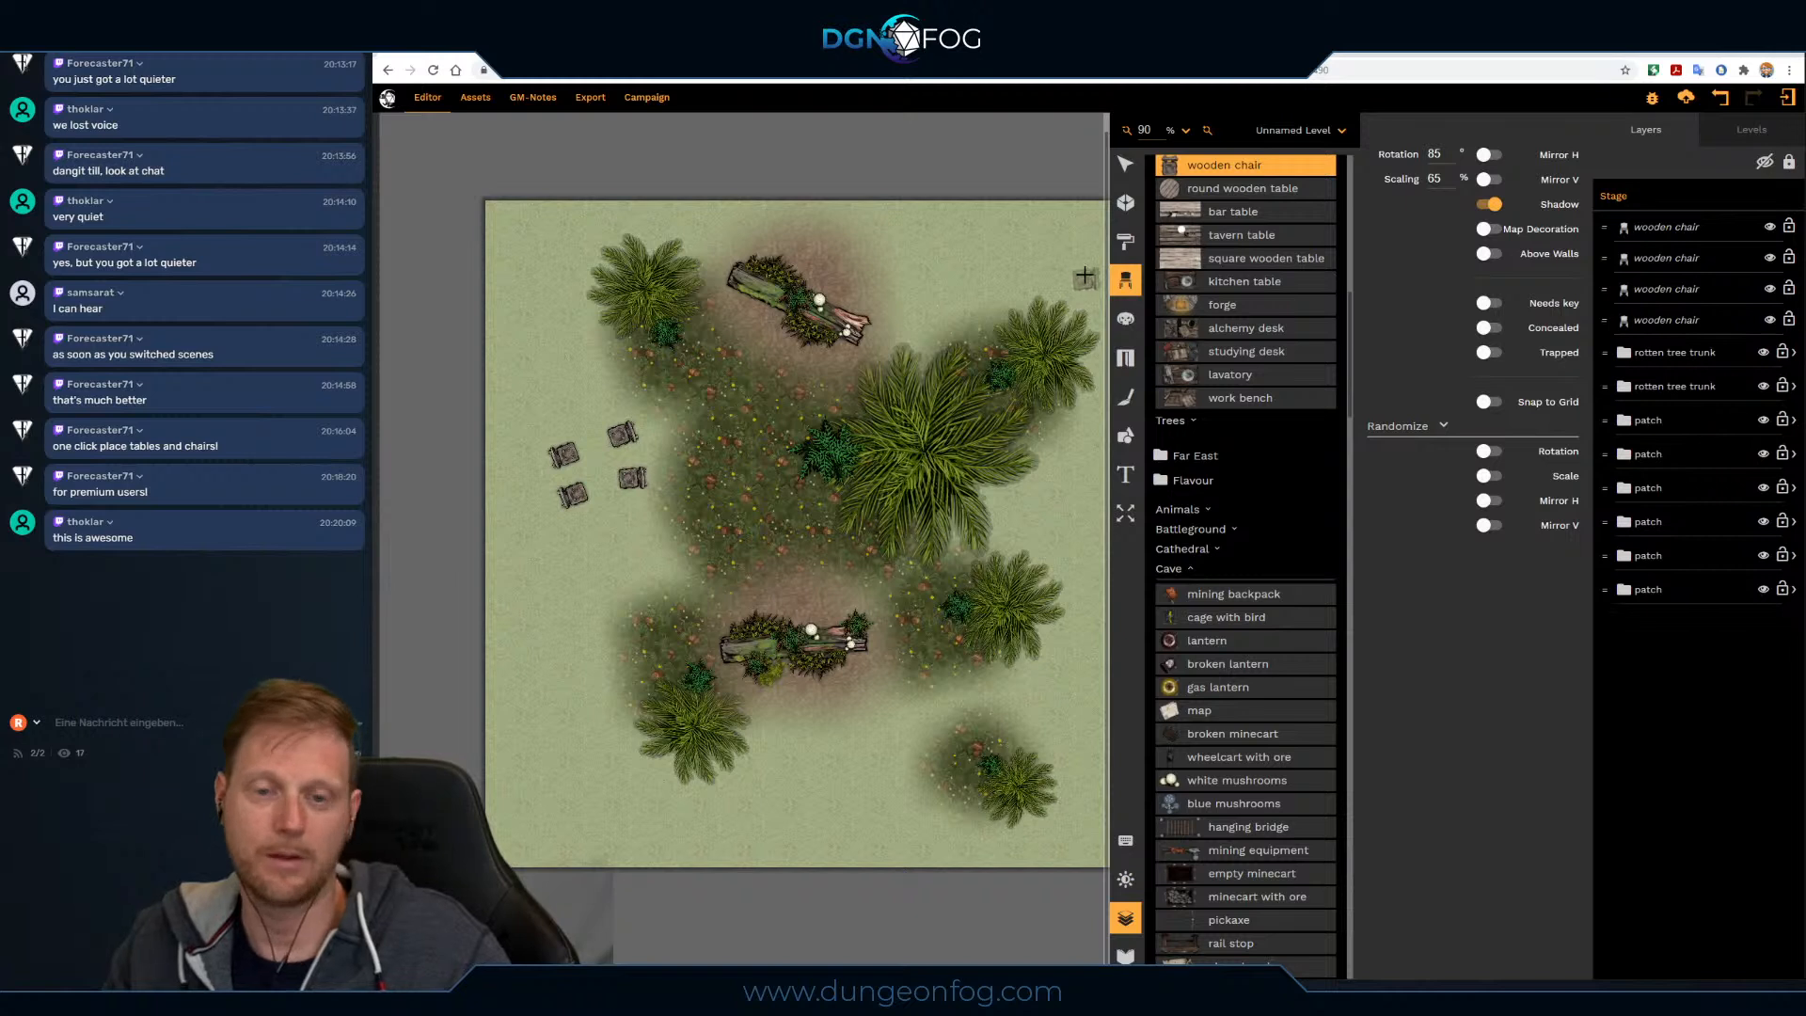
Step: Place a tavern table at 115% scale and 70° rotation between the four wooden chairs
click(1185, 242)
scroll(586, 460, up, 6)
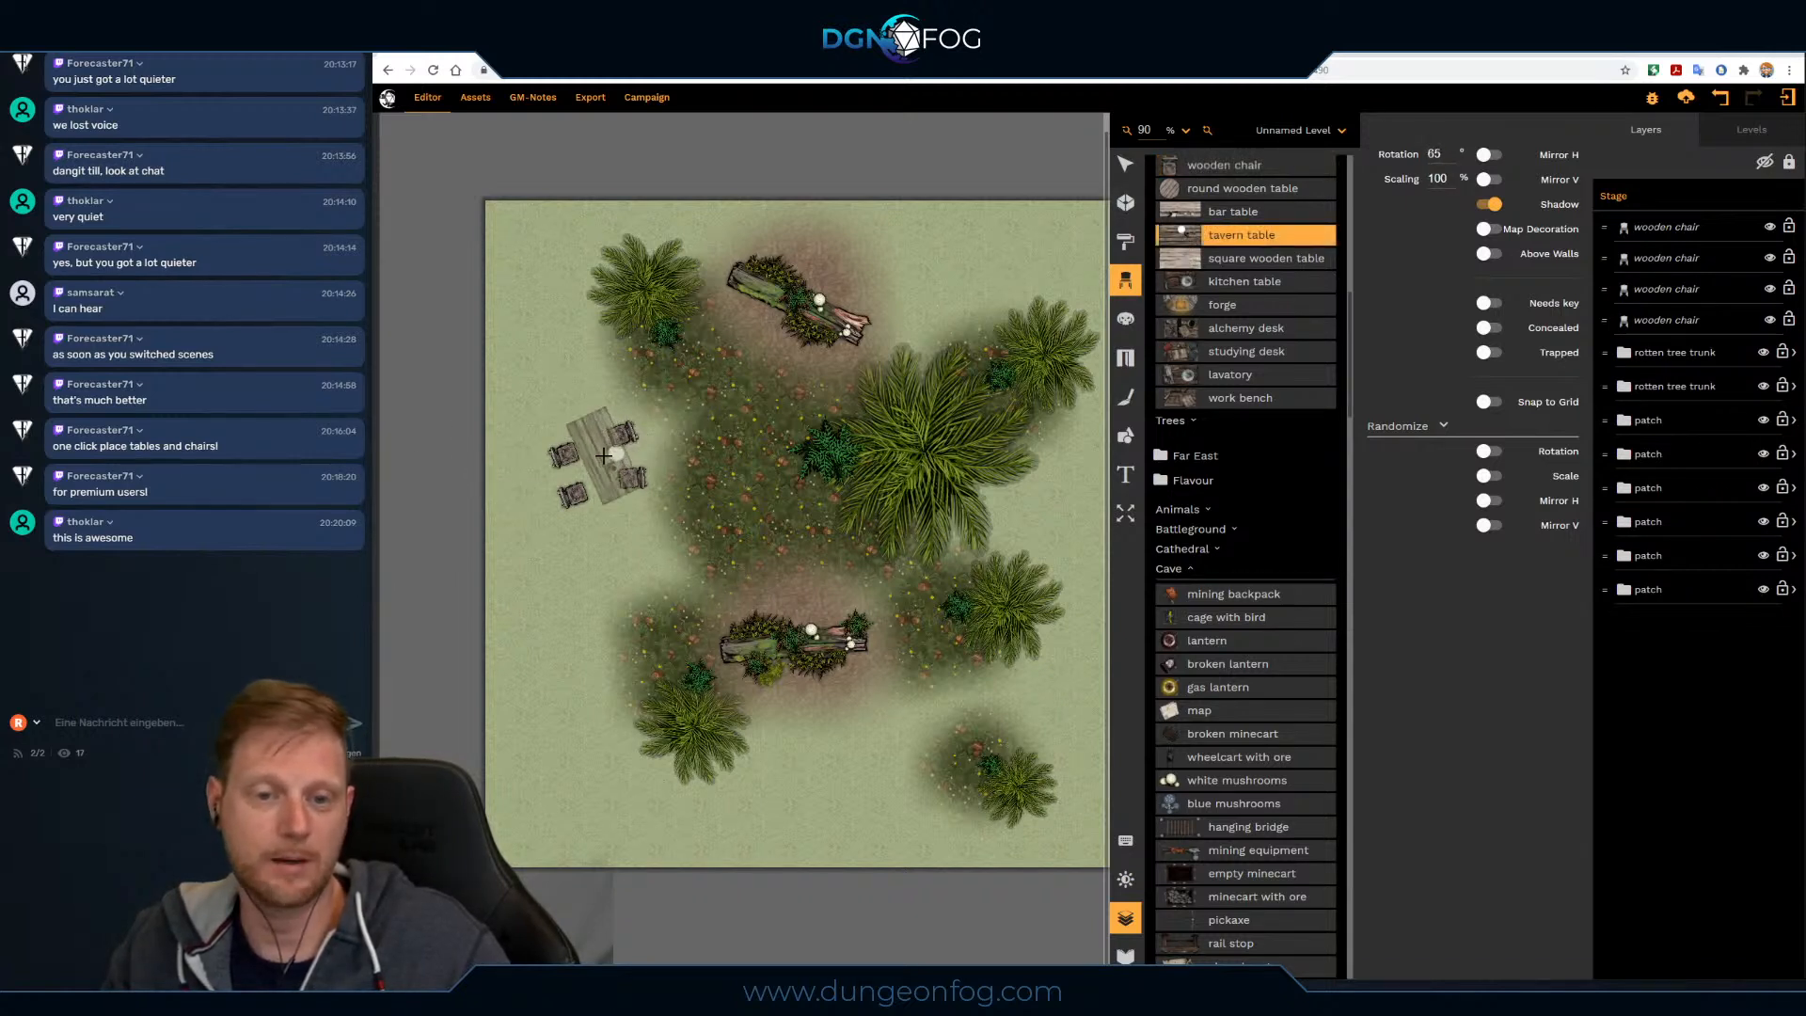
scroll(603, 456, up, 1)
scroll(601, 458, up, 3)
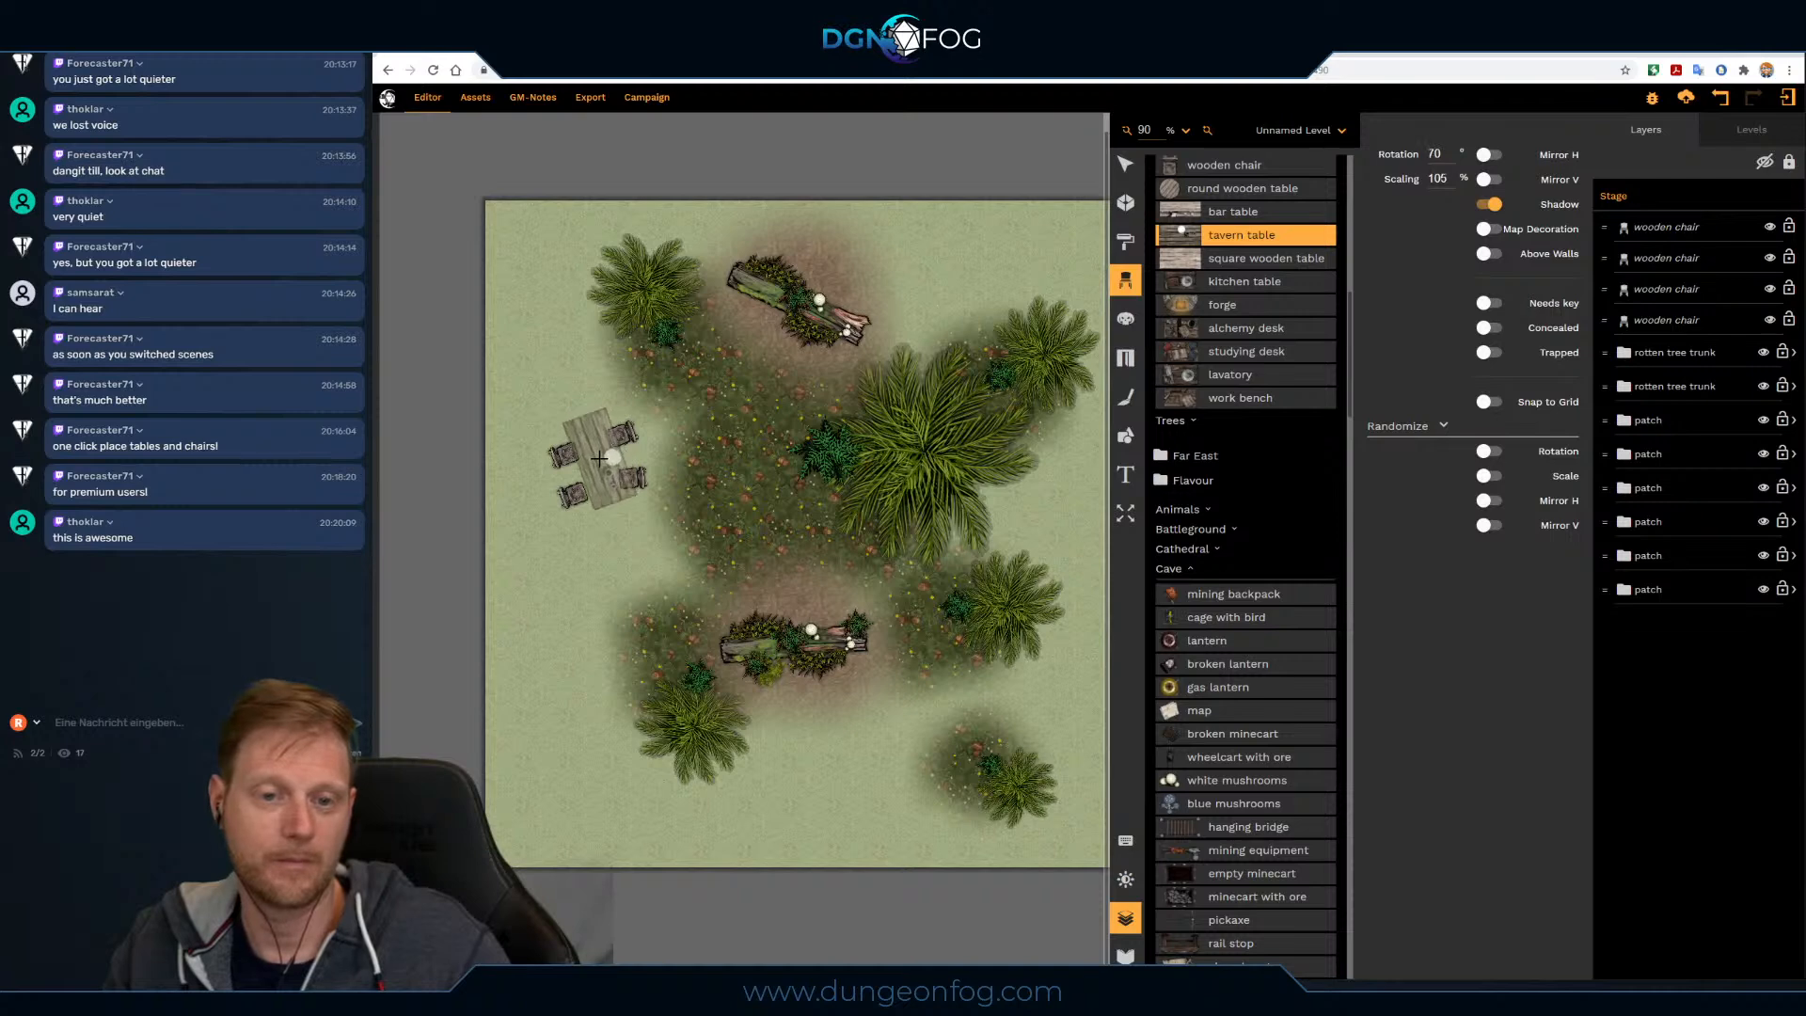
click(598, 458)
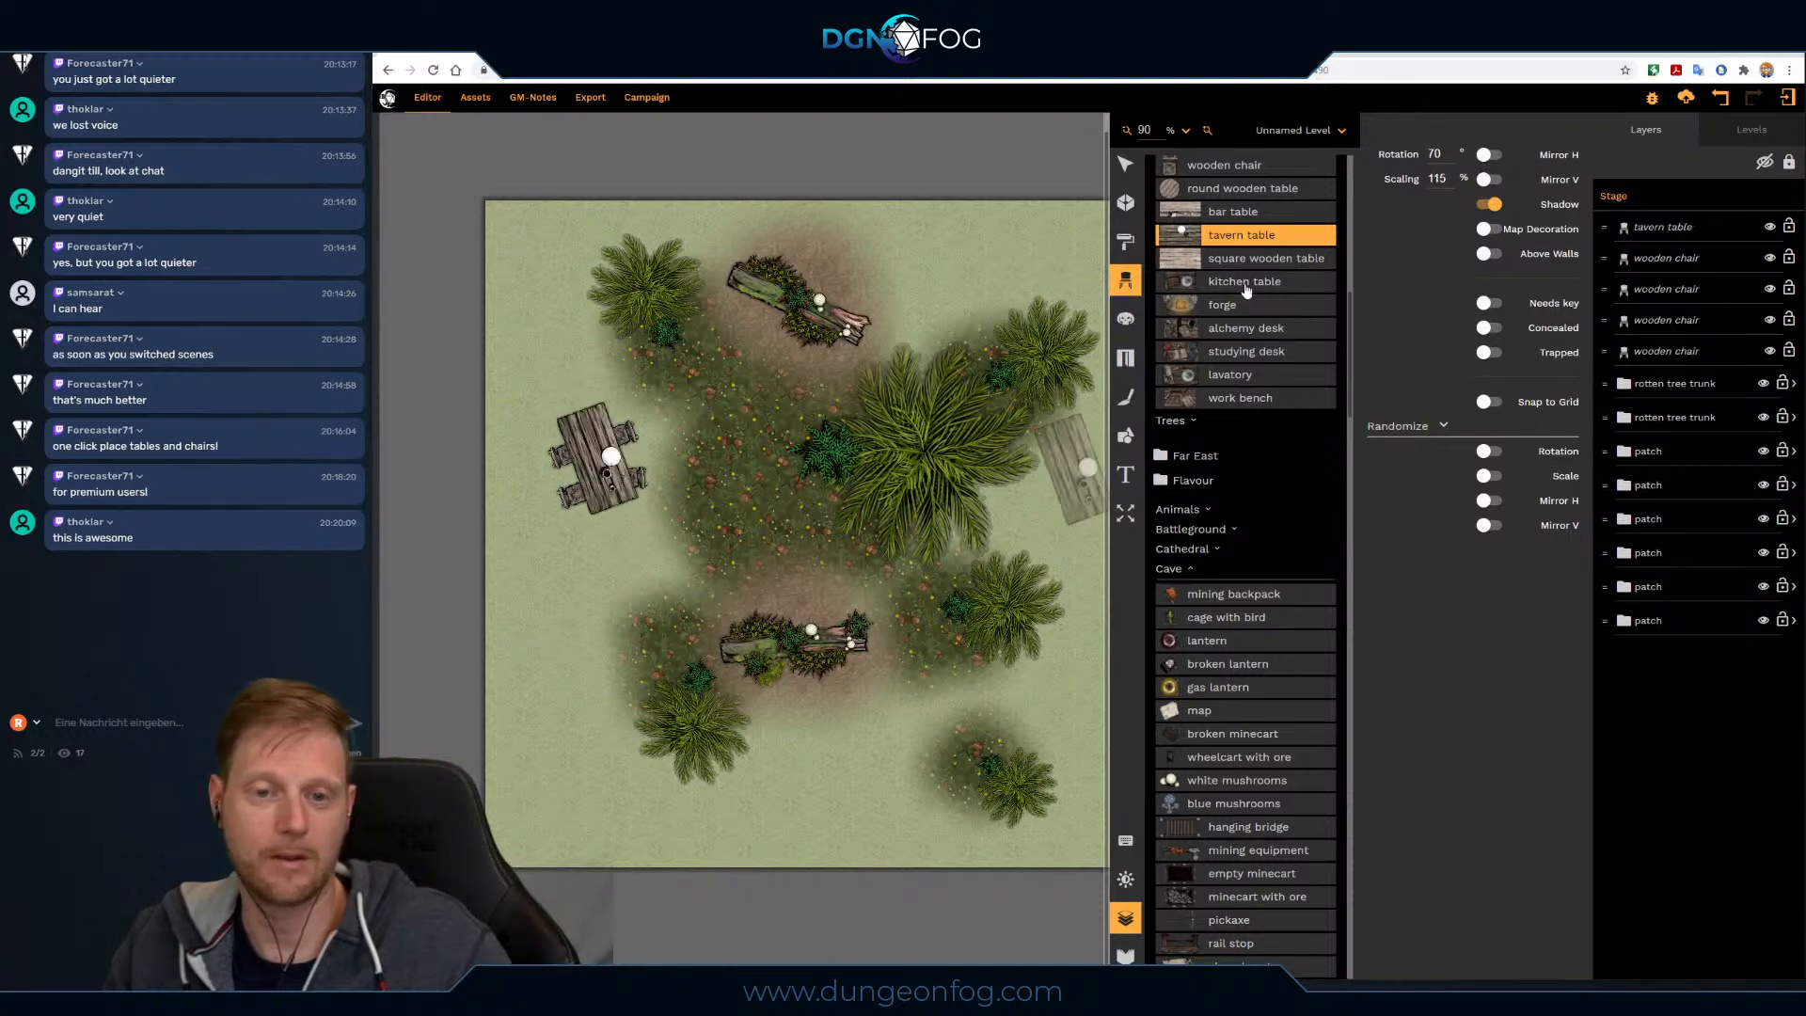
click(1127, 171)
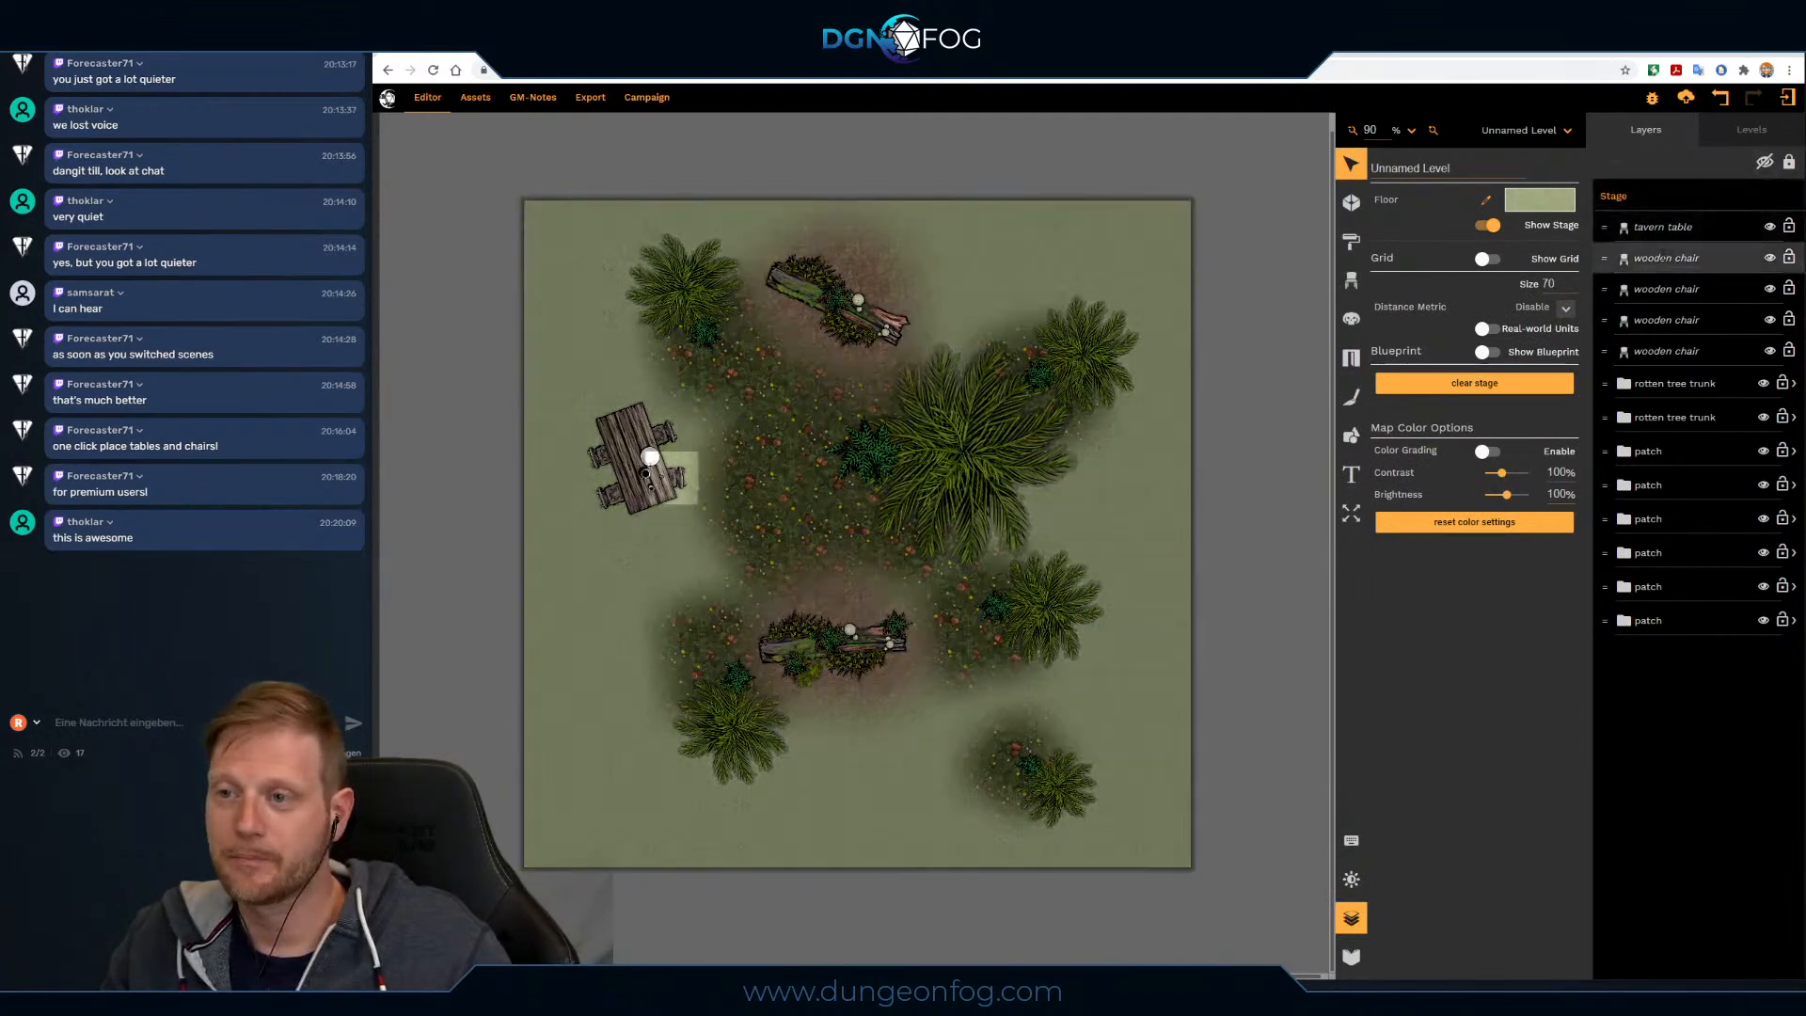
Step: Create a new layer group in the stage's Content level and name it "table and chairs"
double_click(1690, 455)
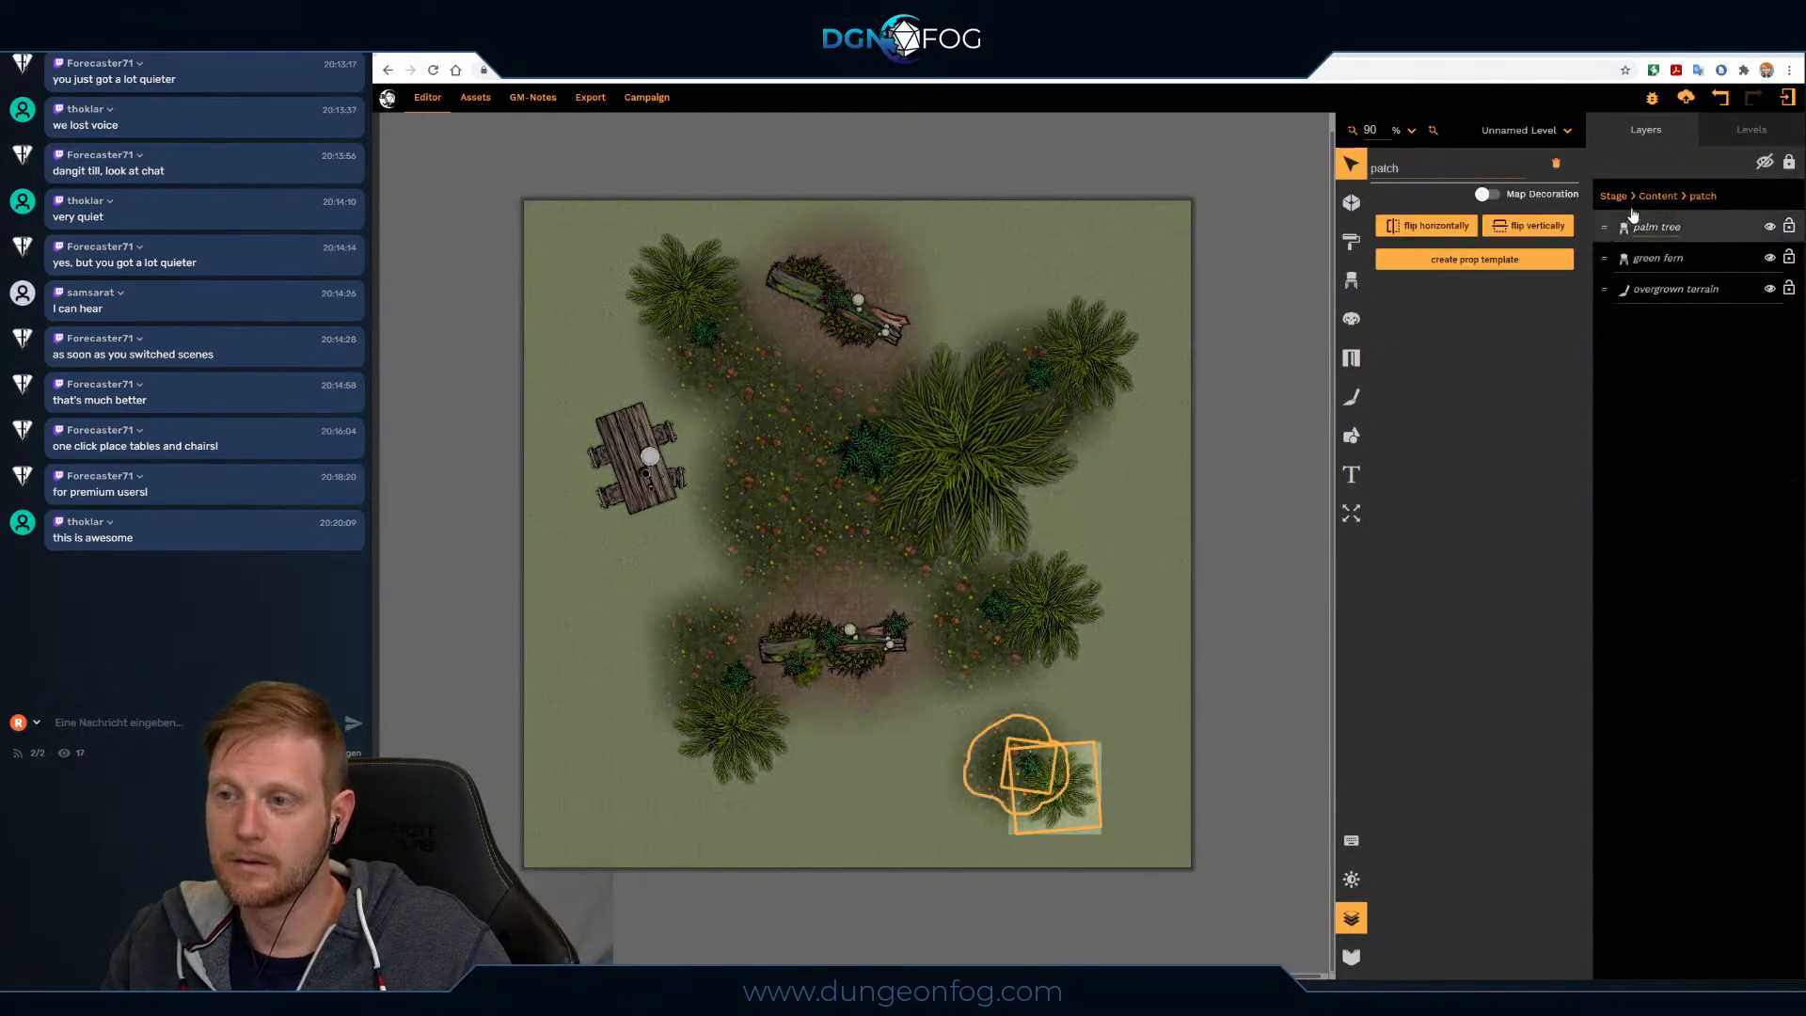
click(1657, 196)
double_click(1684, 228)
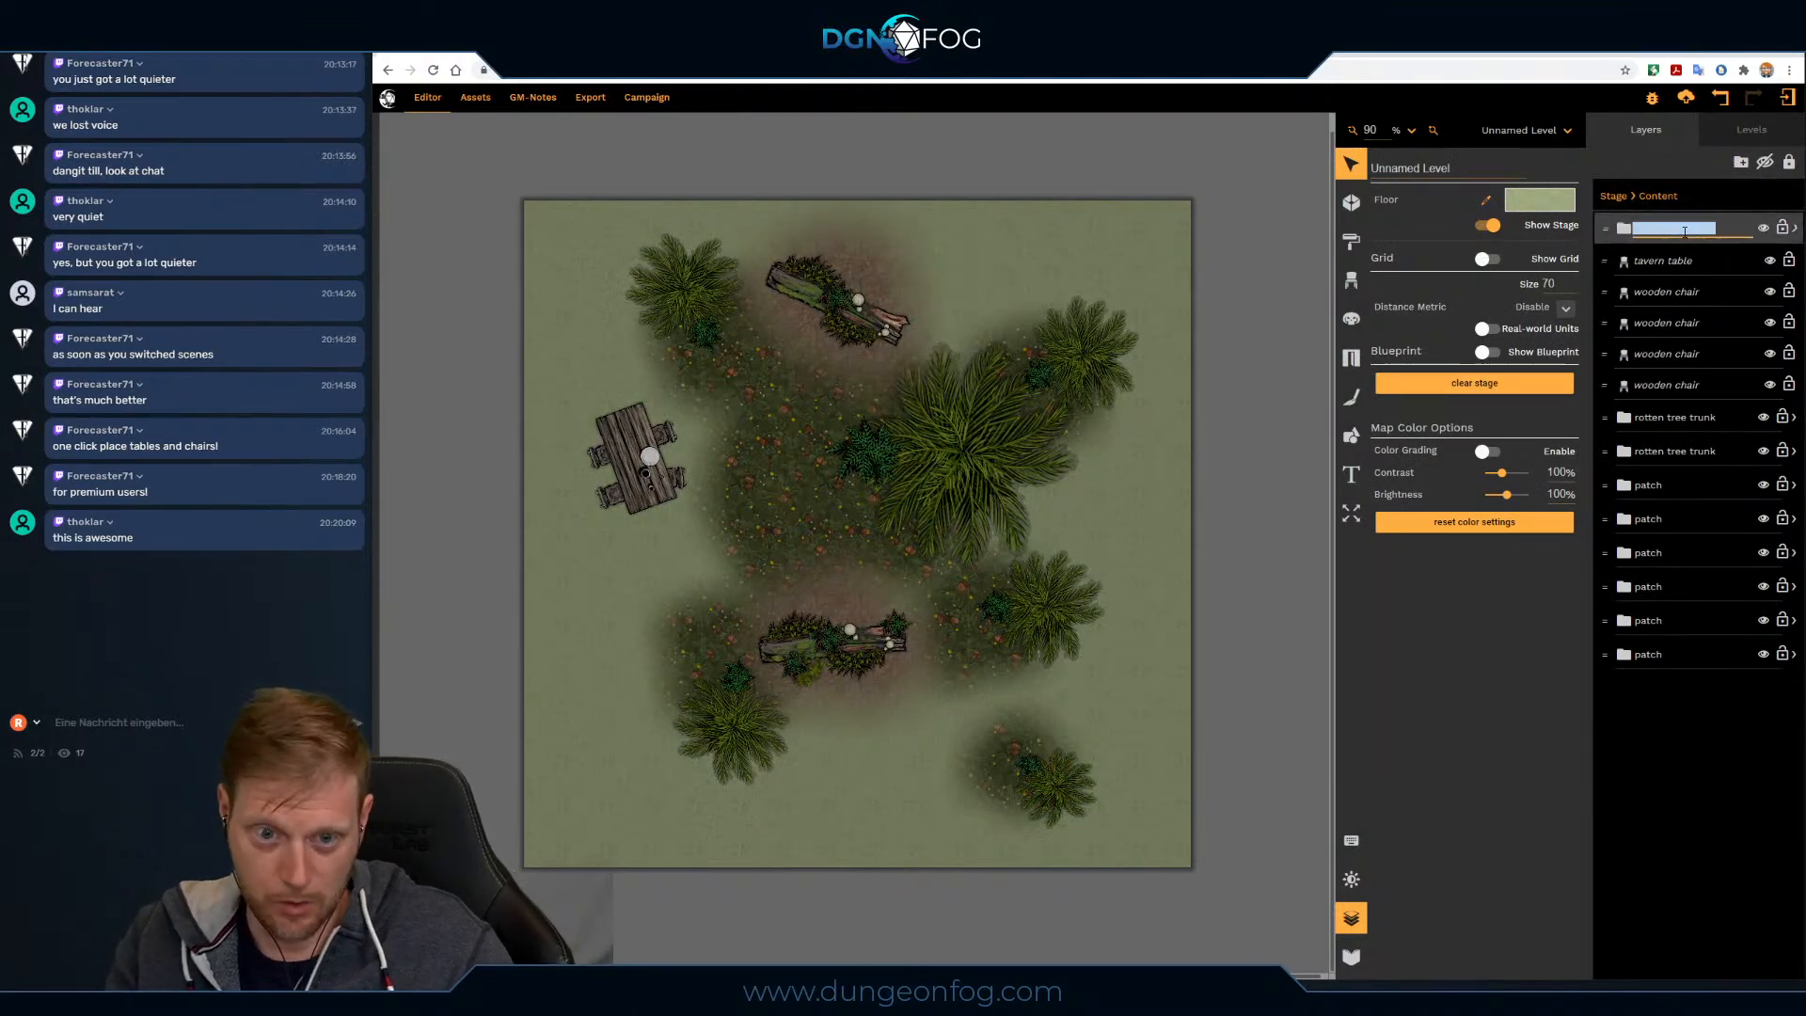
text(table and chairs)
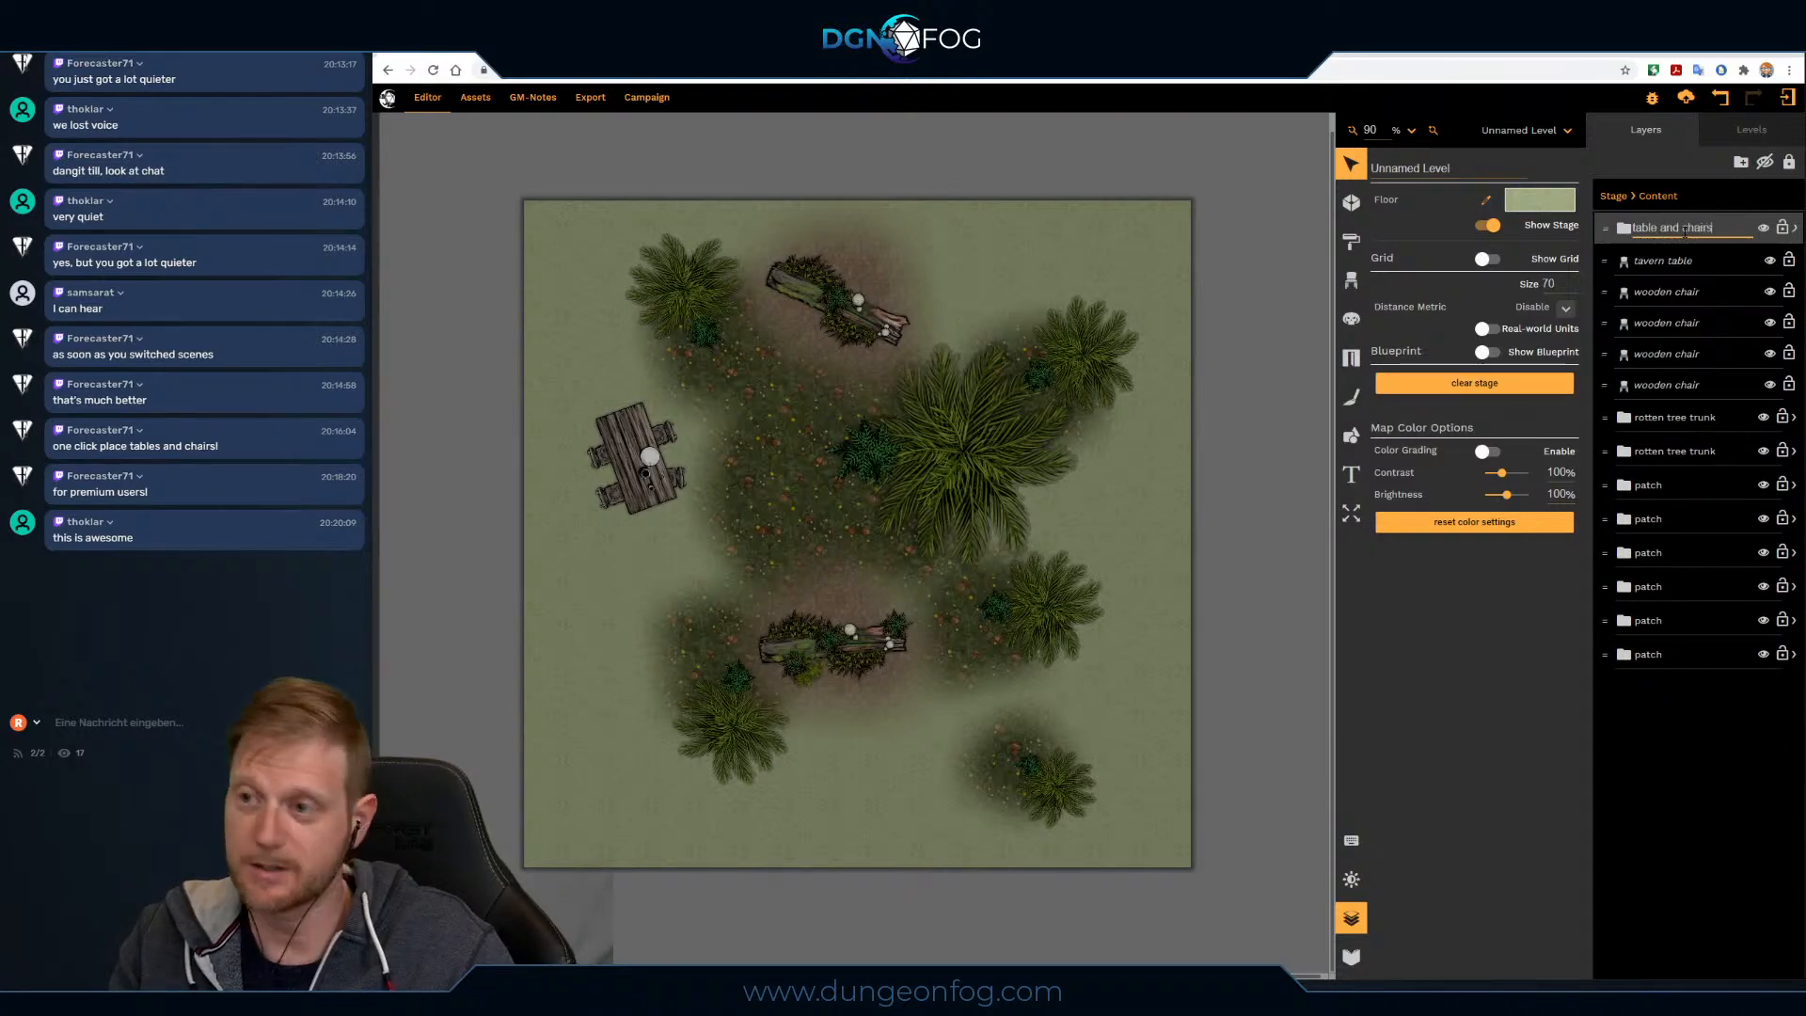
key(Return)
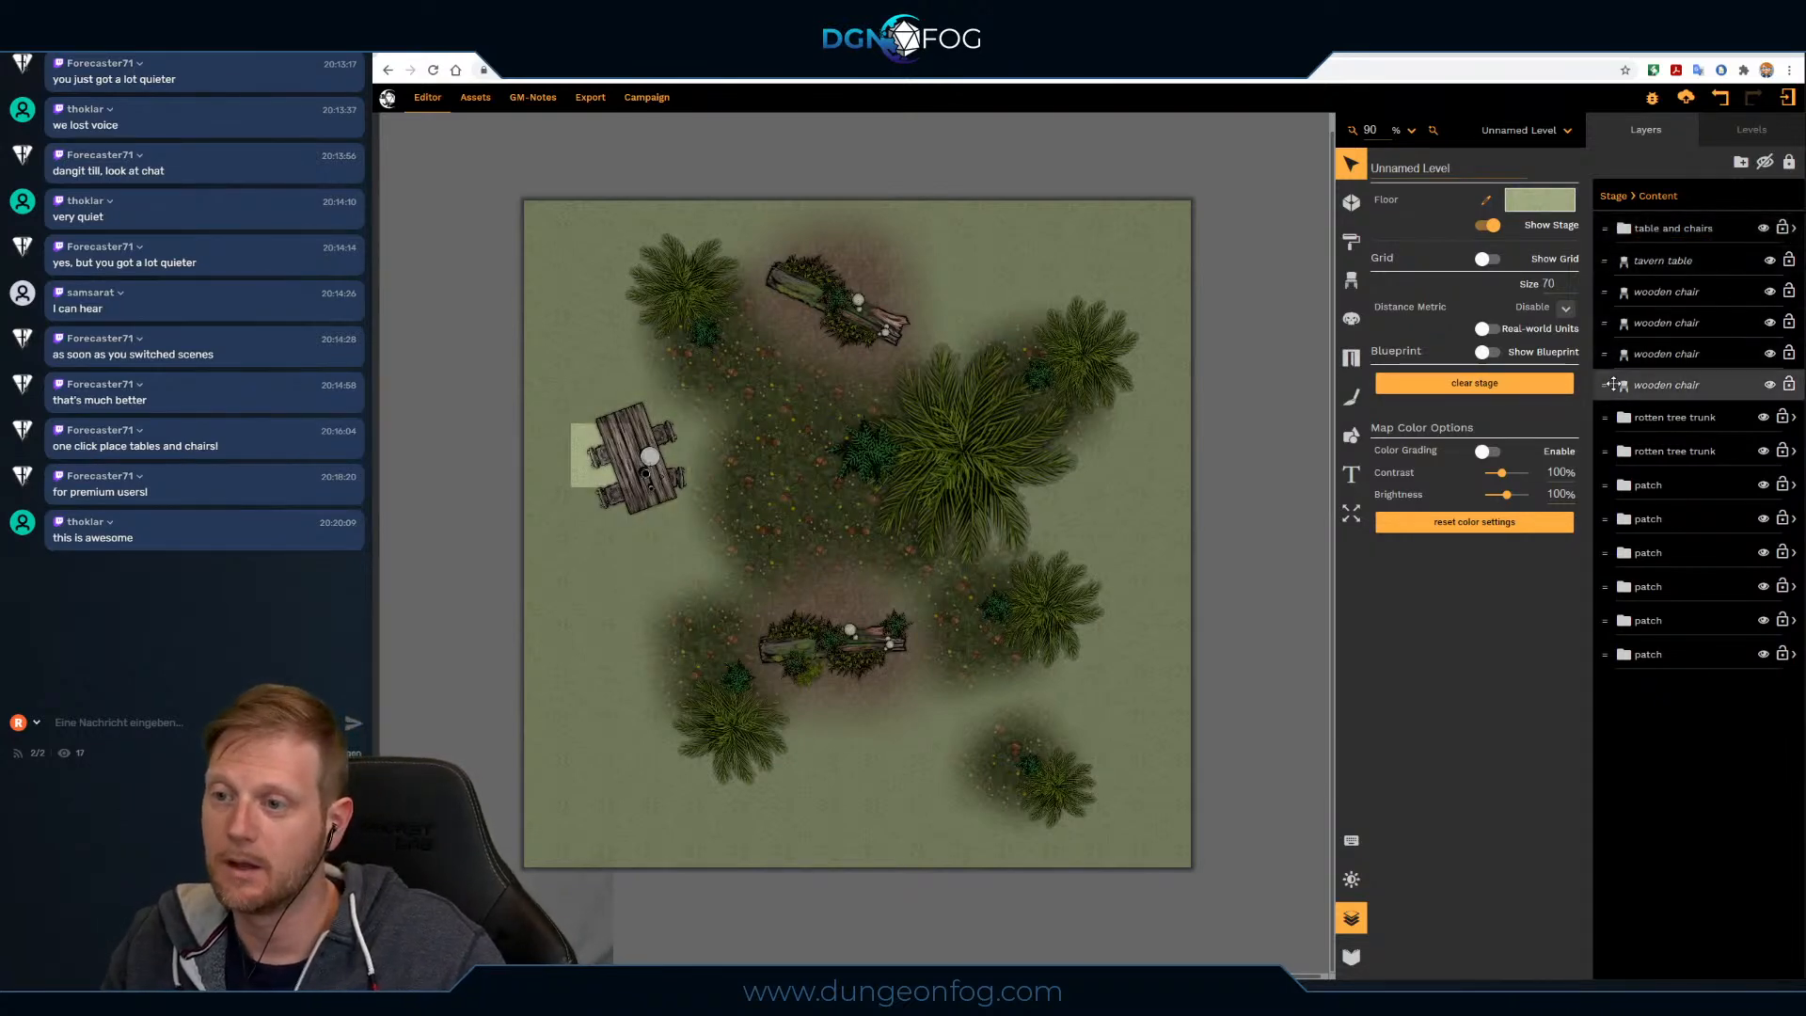
Step: Move the tavern table and all four wooden chairs into the table and chairs group and select the group
drag(1612, 384, 1645, 224)
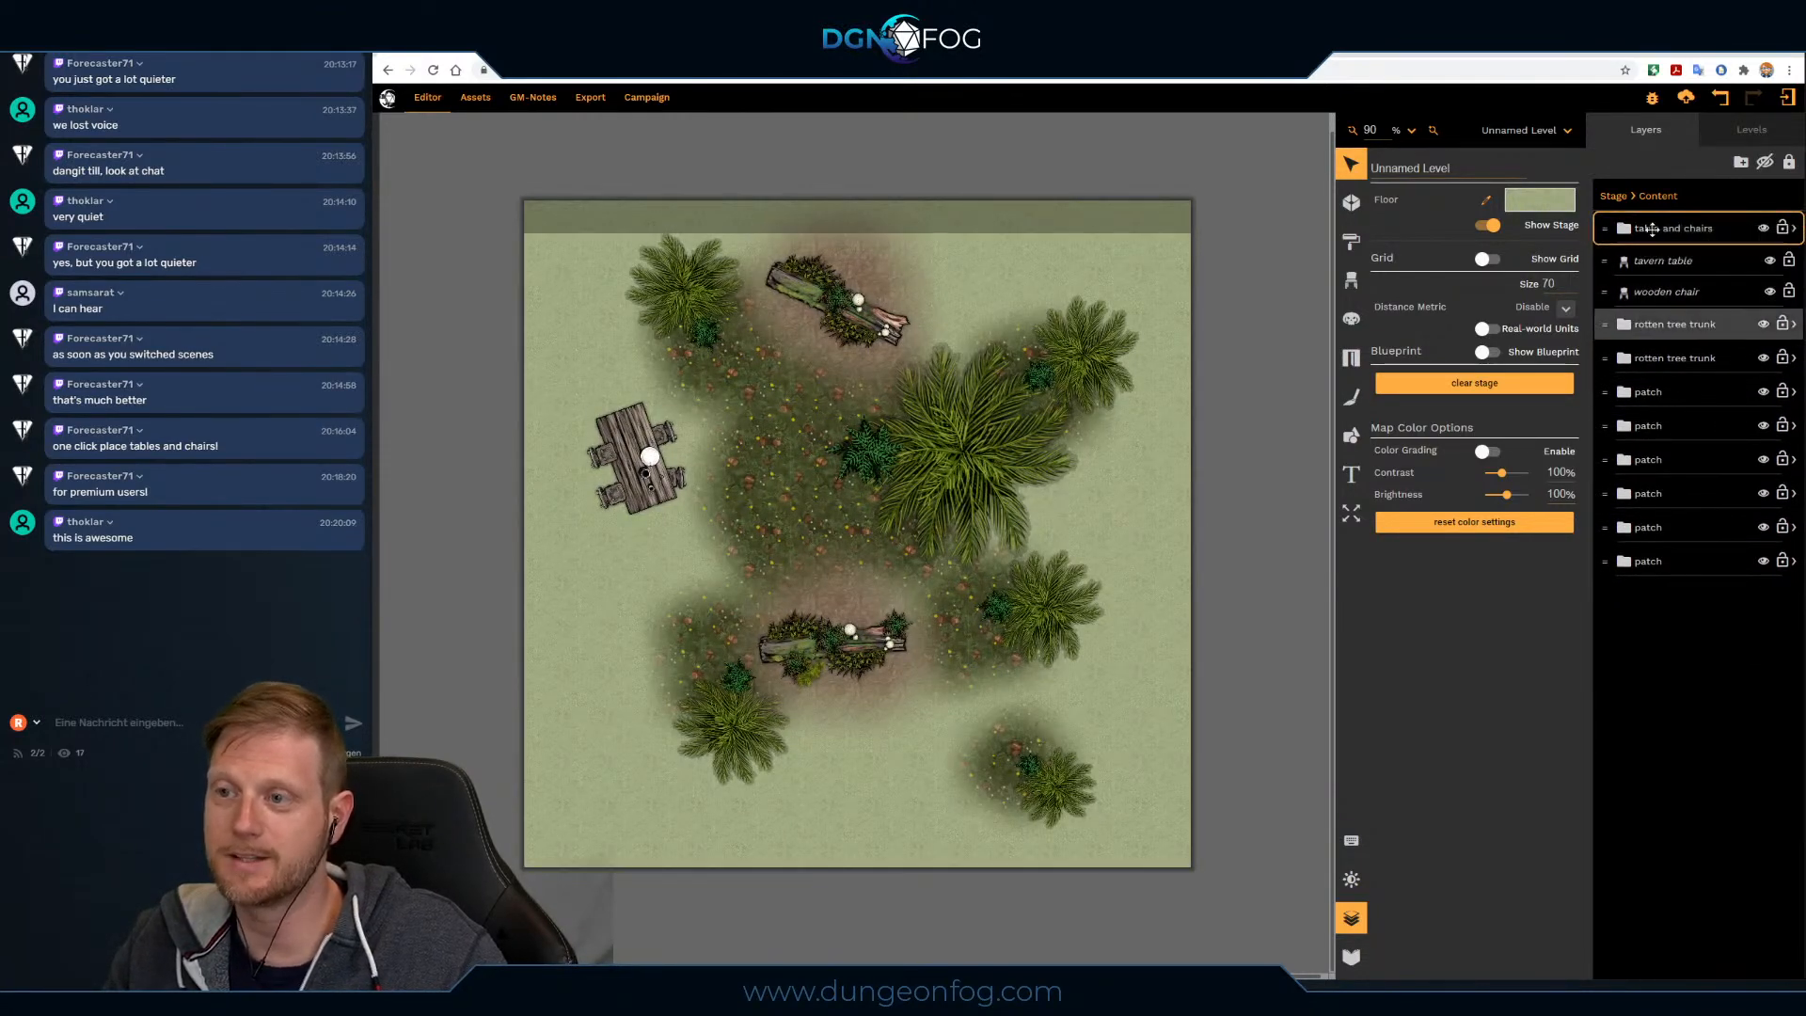
drag(1610, 293, 1623, 246)
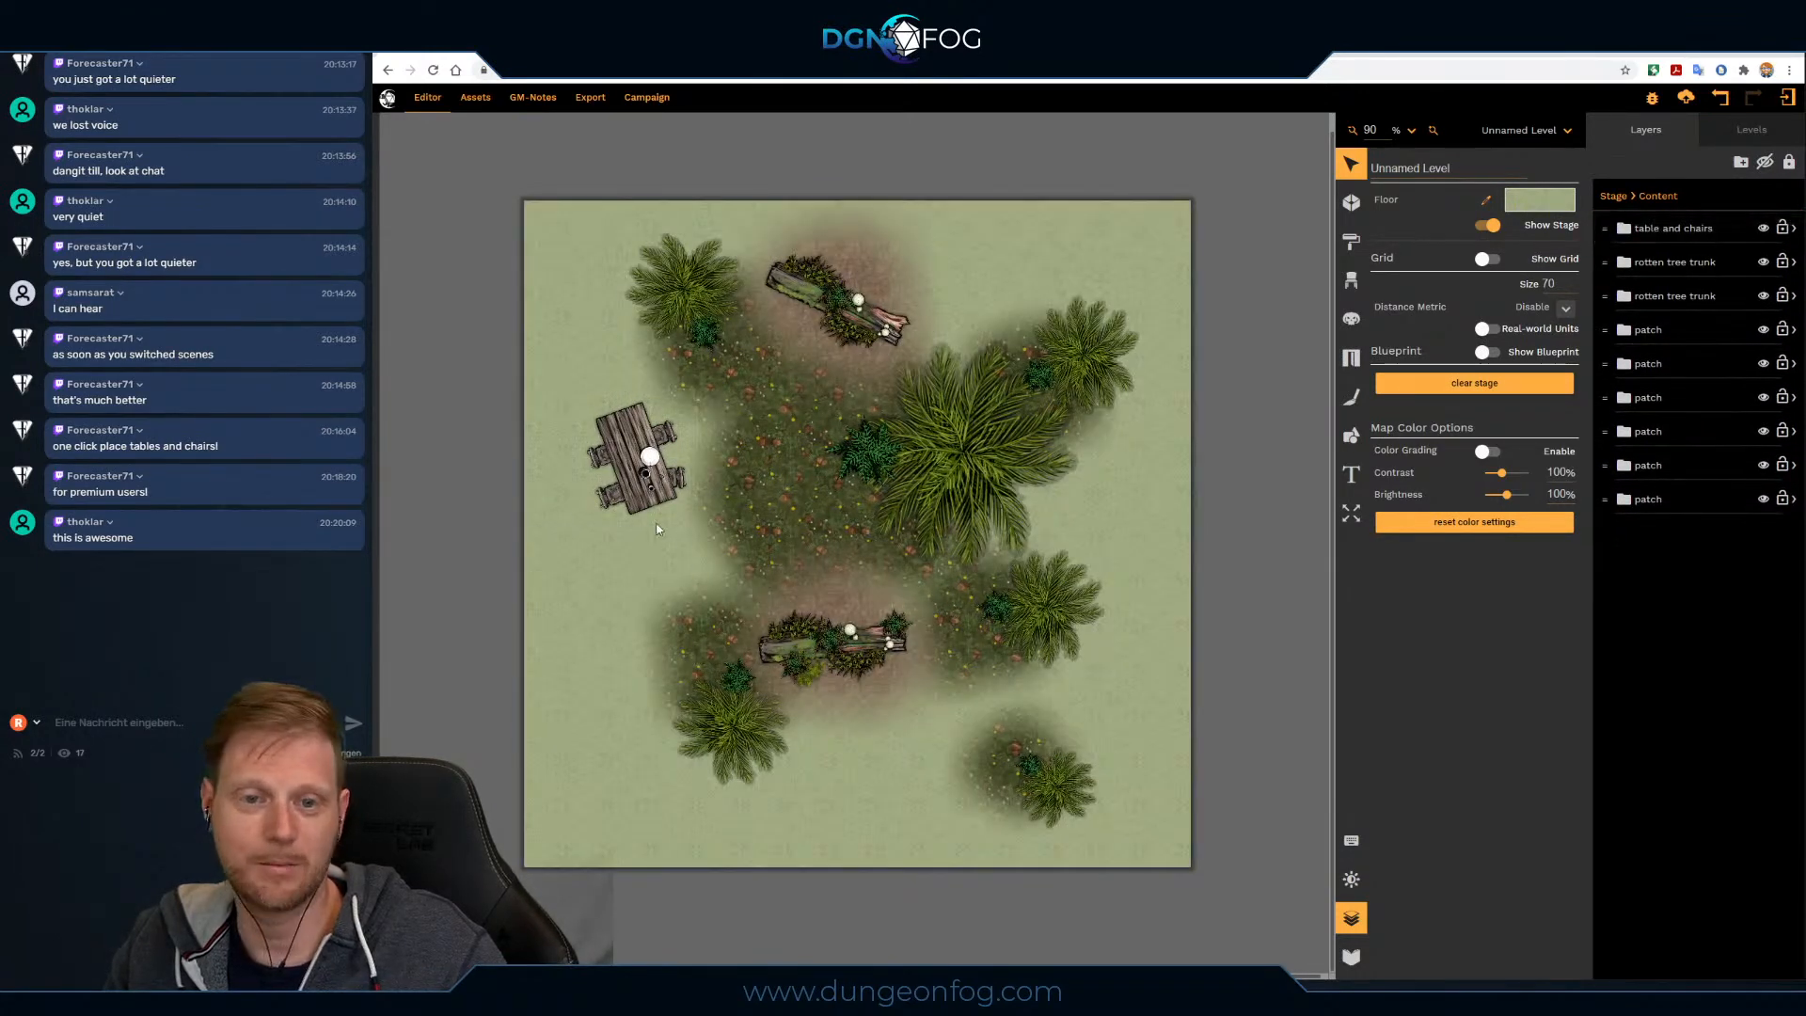
click(640, 504)
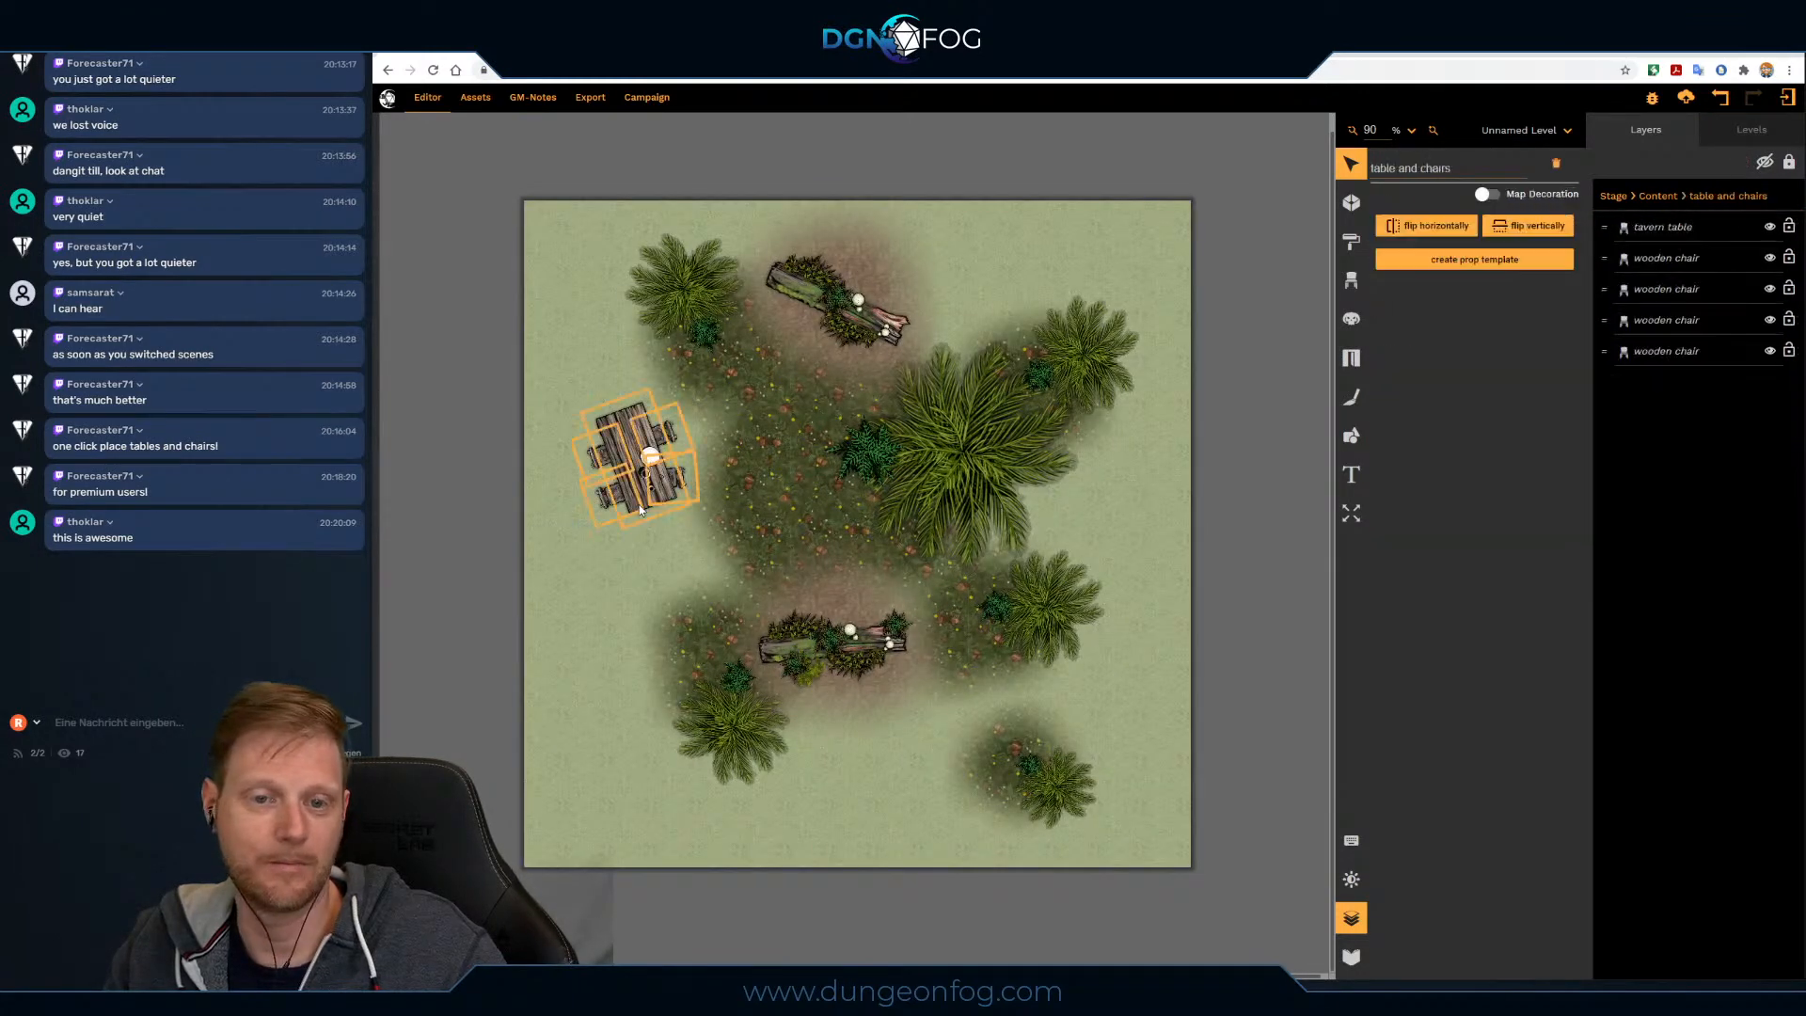
Step: Shift the northwest and southeast wooden chairs of the group slightly outward from the tavern table
double_click(594, 465)
drag(589, 450, 686, 477)
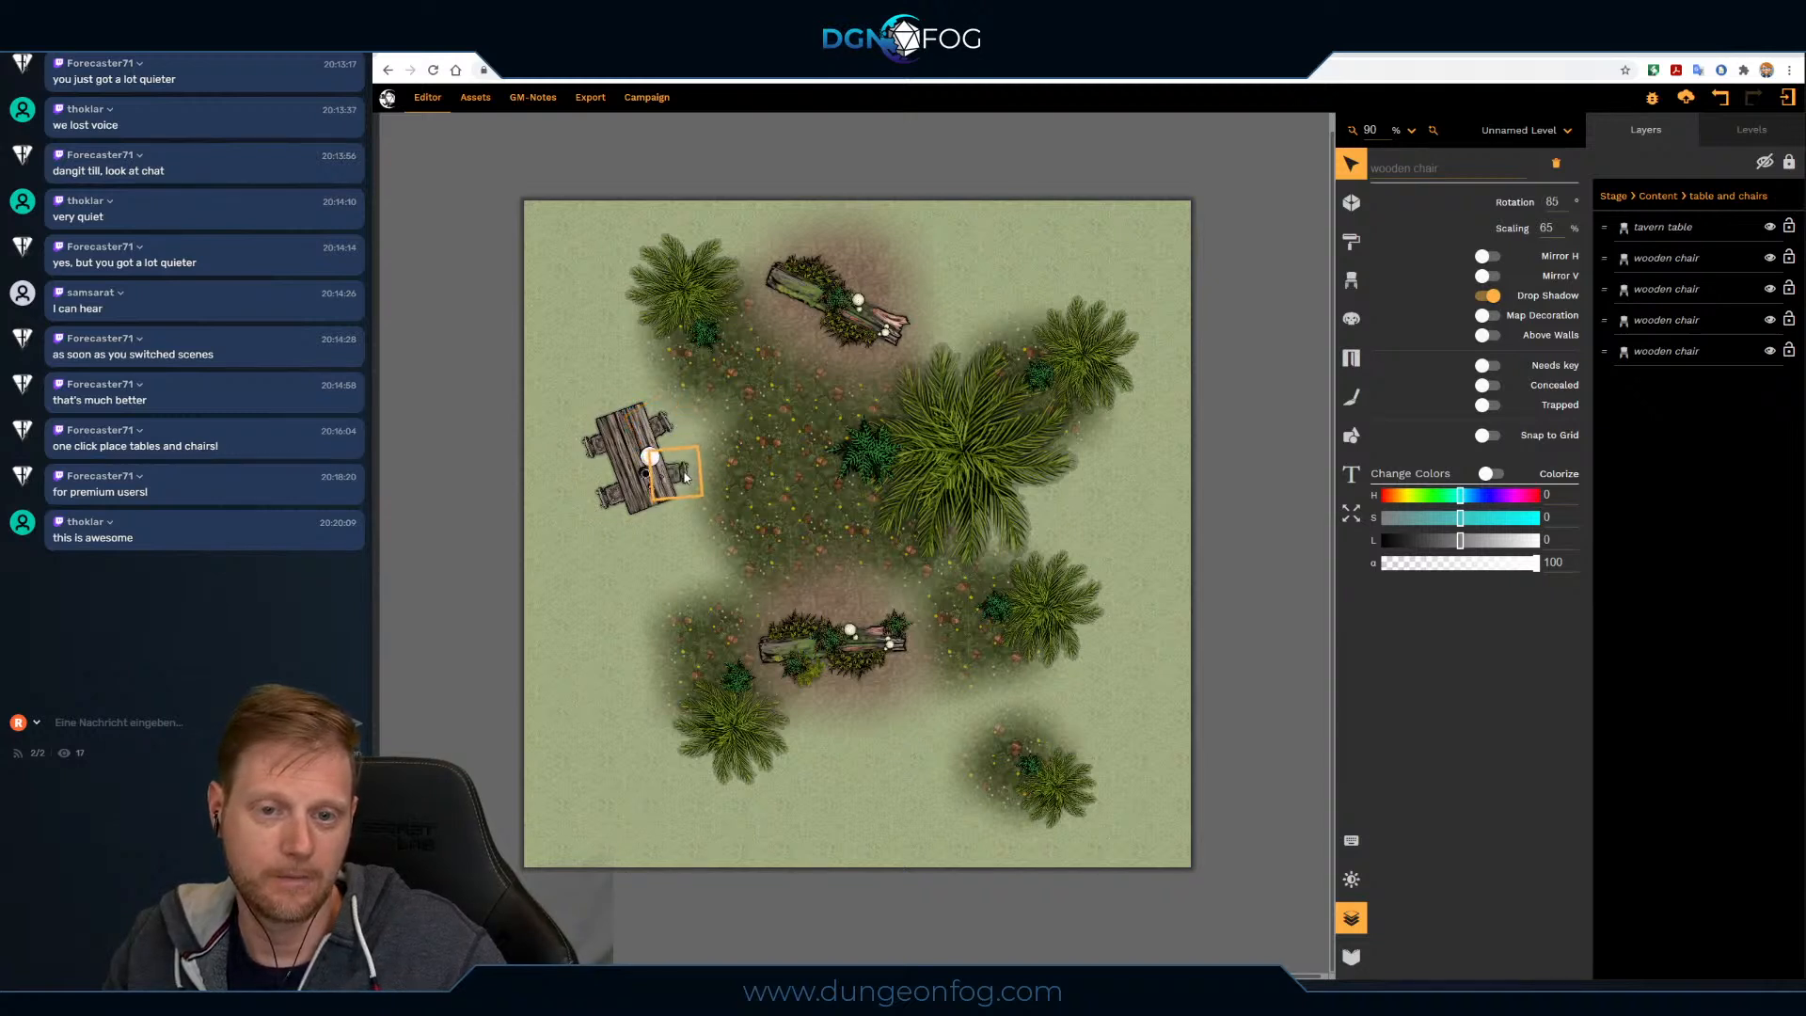
key(Escape)
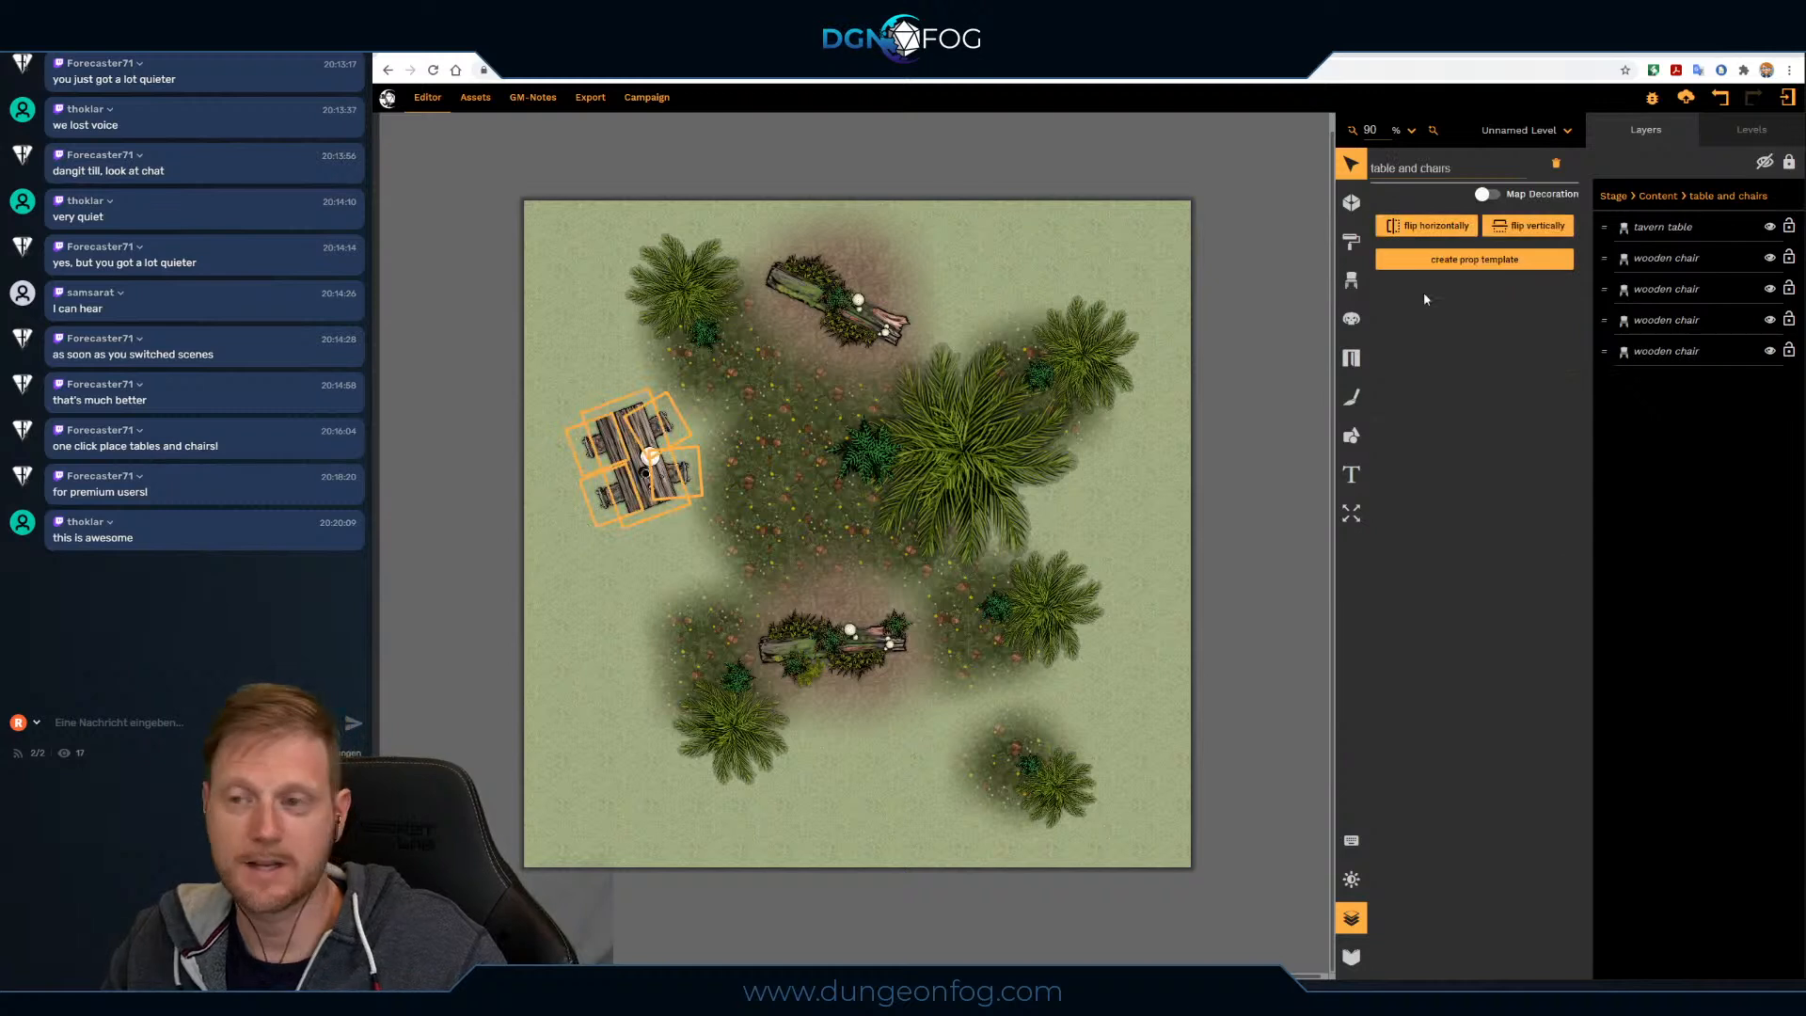
Step: Create a prop template from the table and chairs group in category "furniture" with the tags table, chairs and tavern
click(1505, 268)
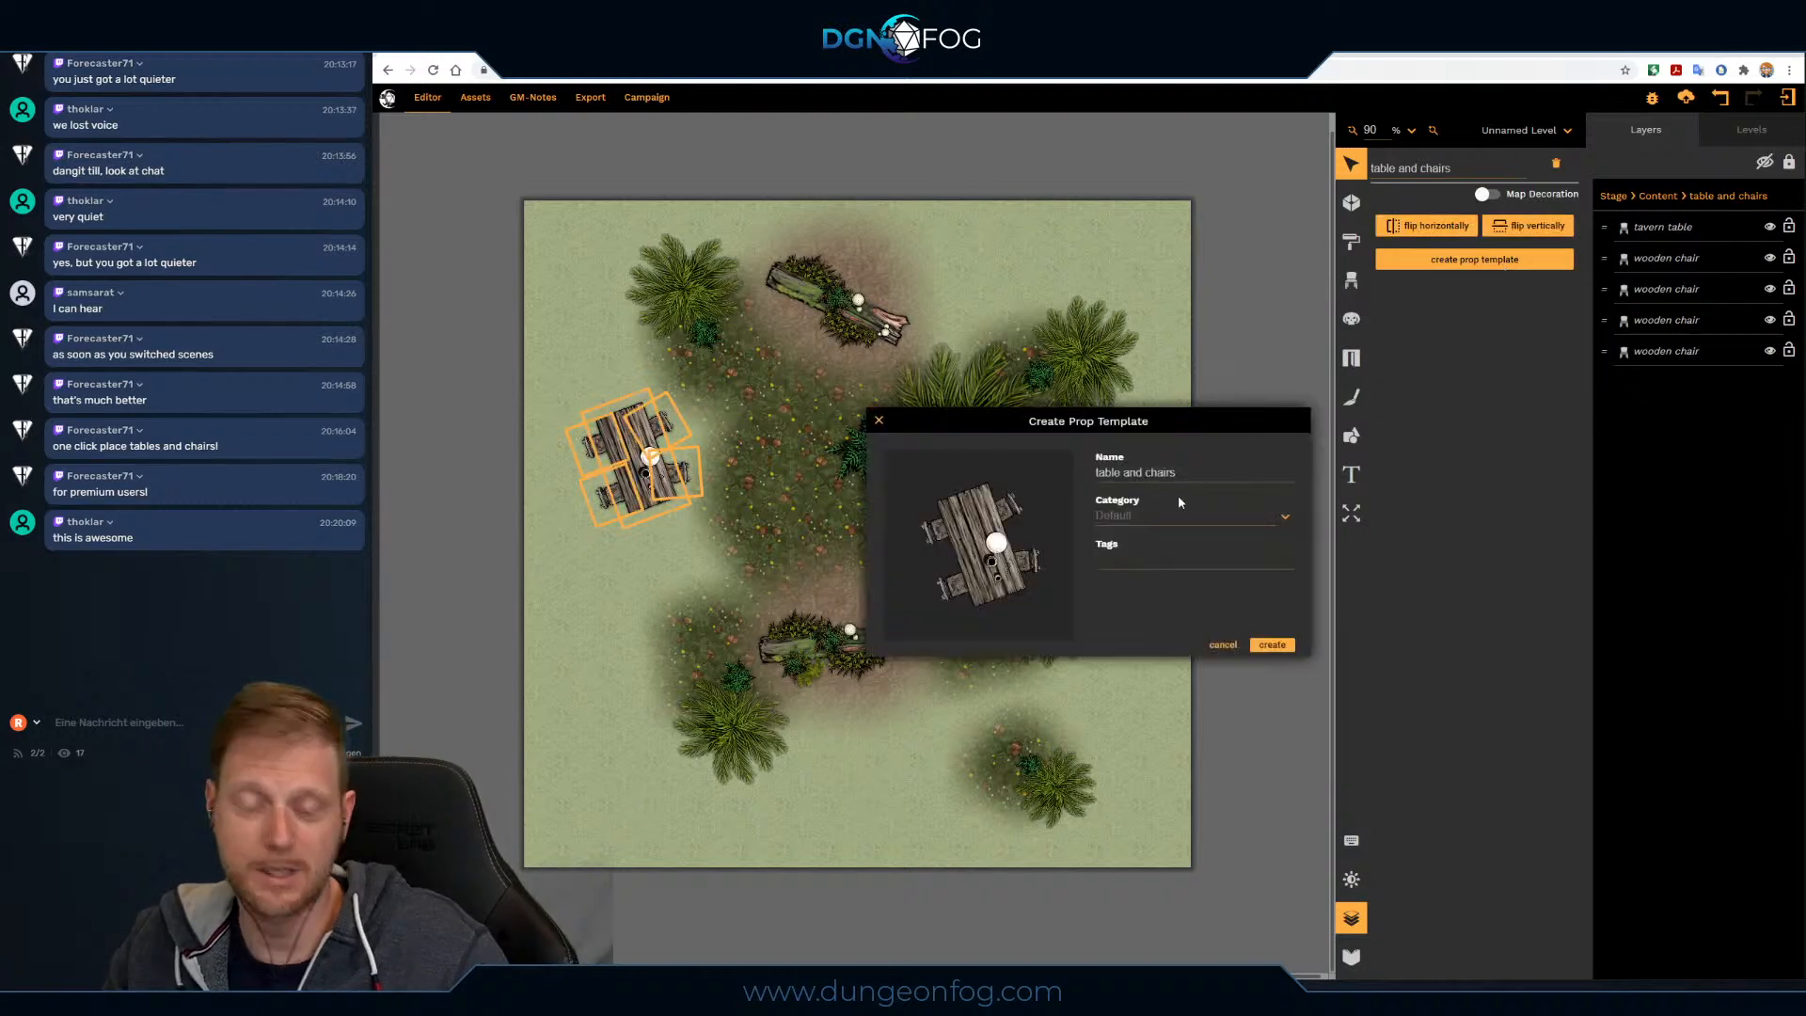
click(1164, 516)
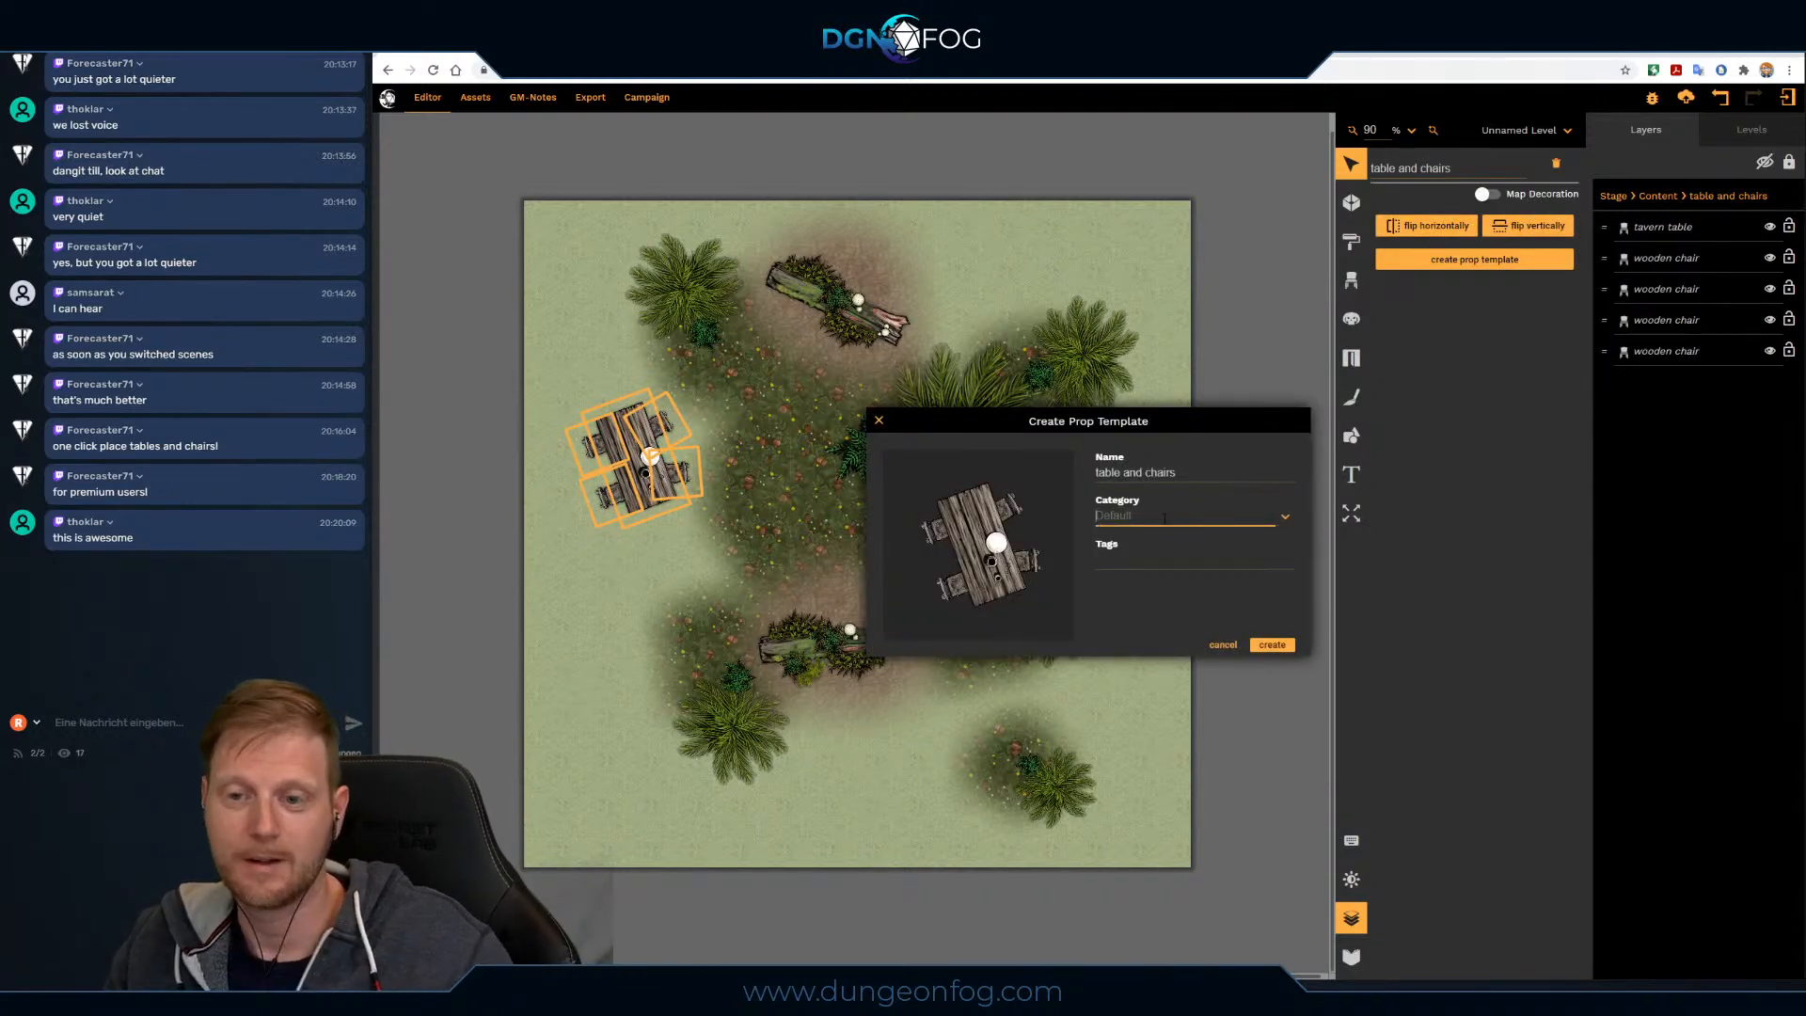
text(furniture)
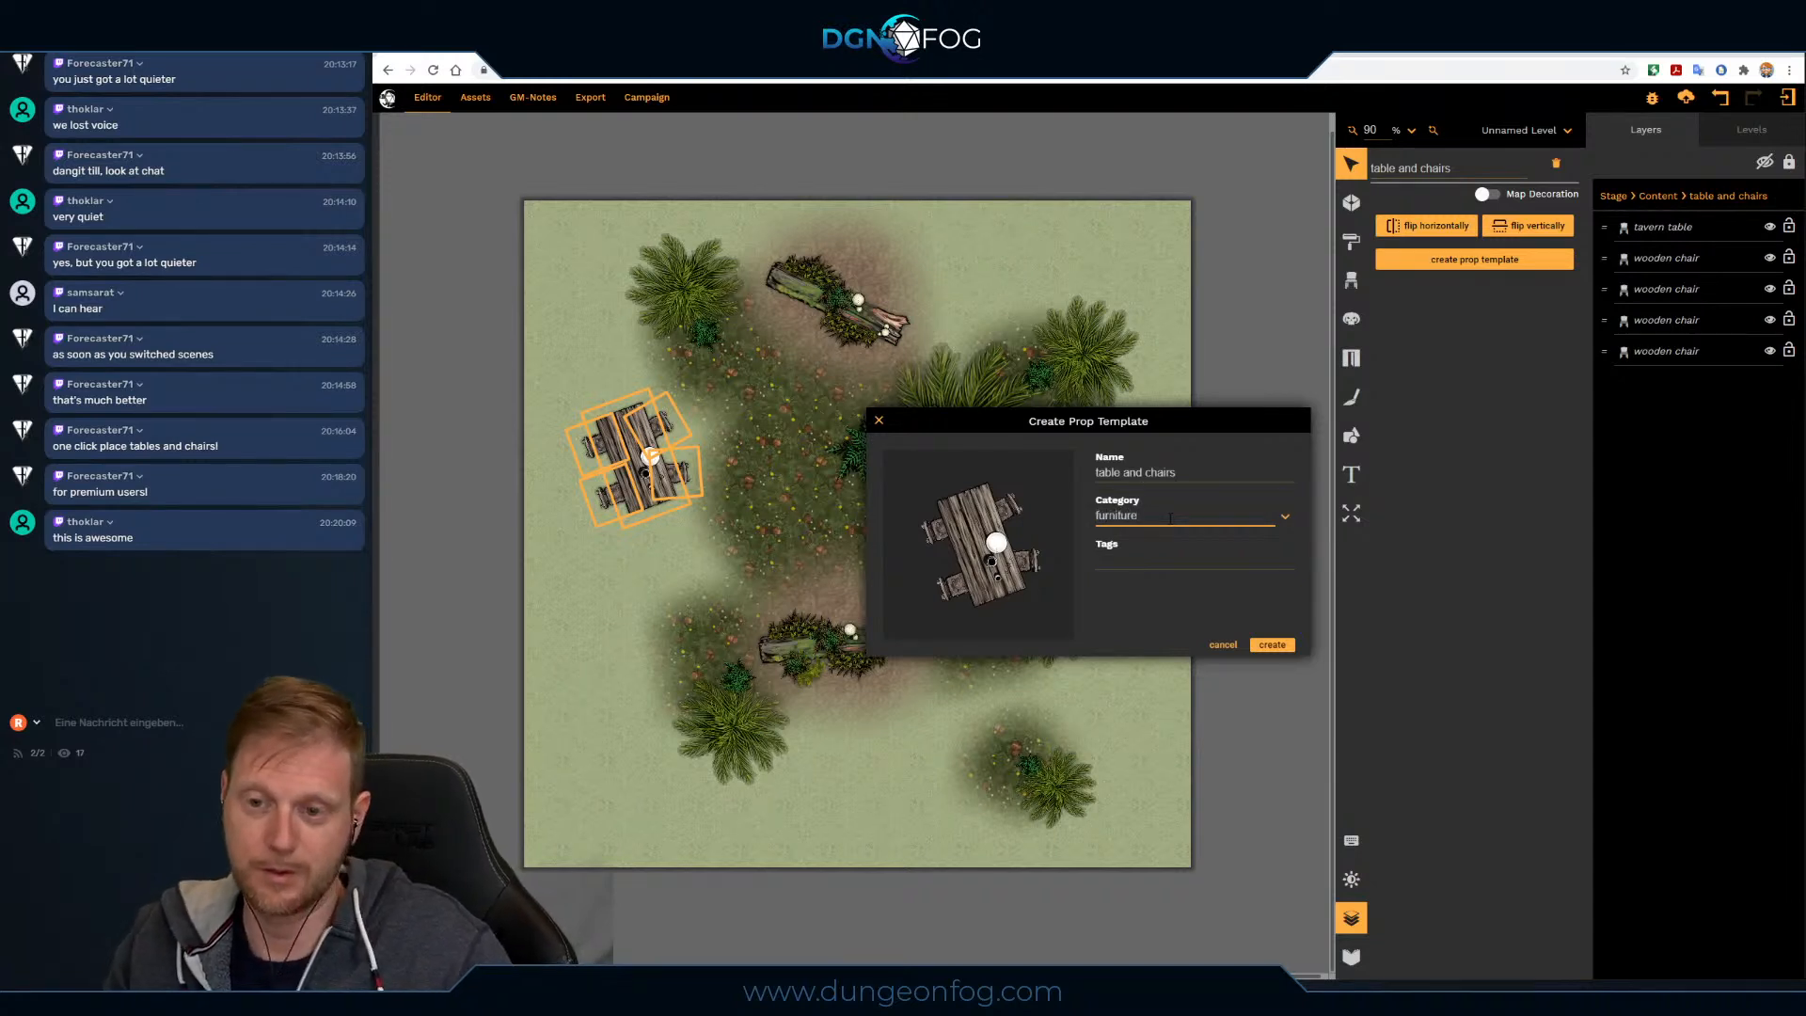
click(1153, 560)
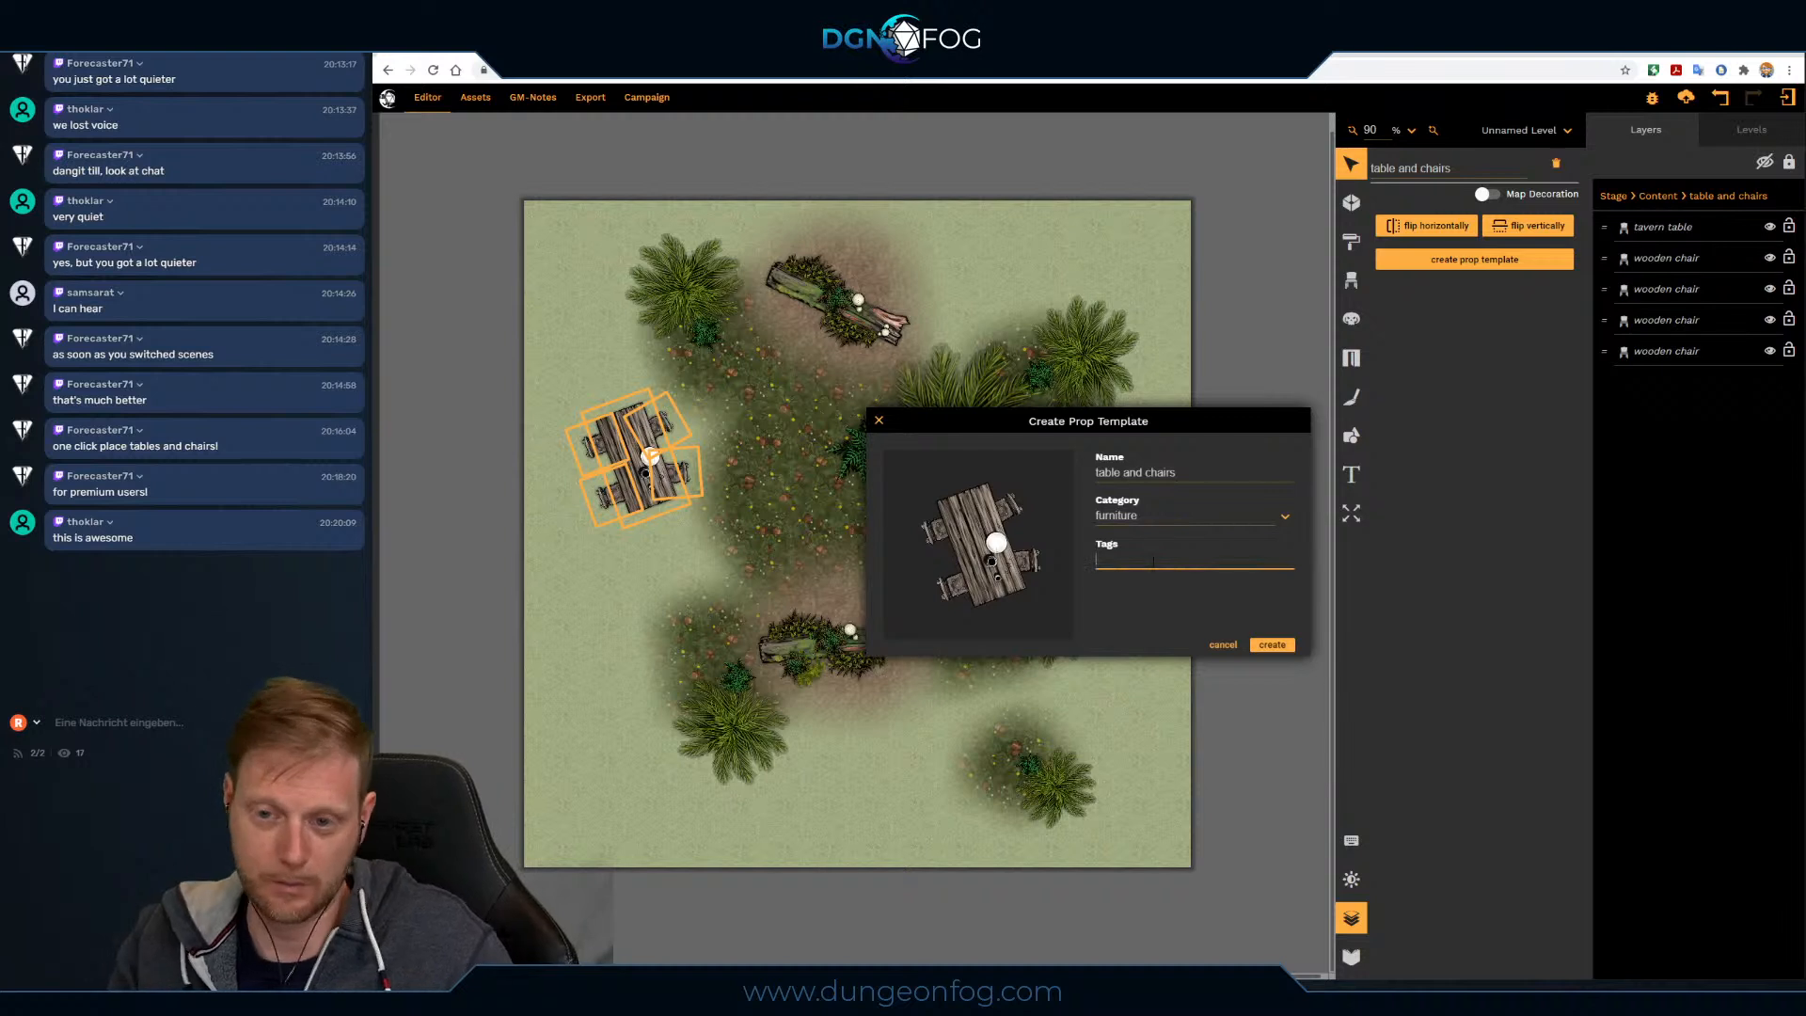
text(table)
key(Return)
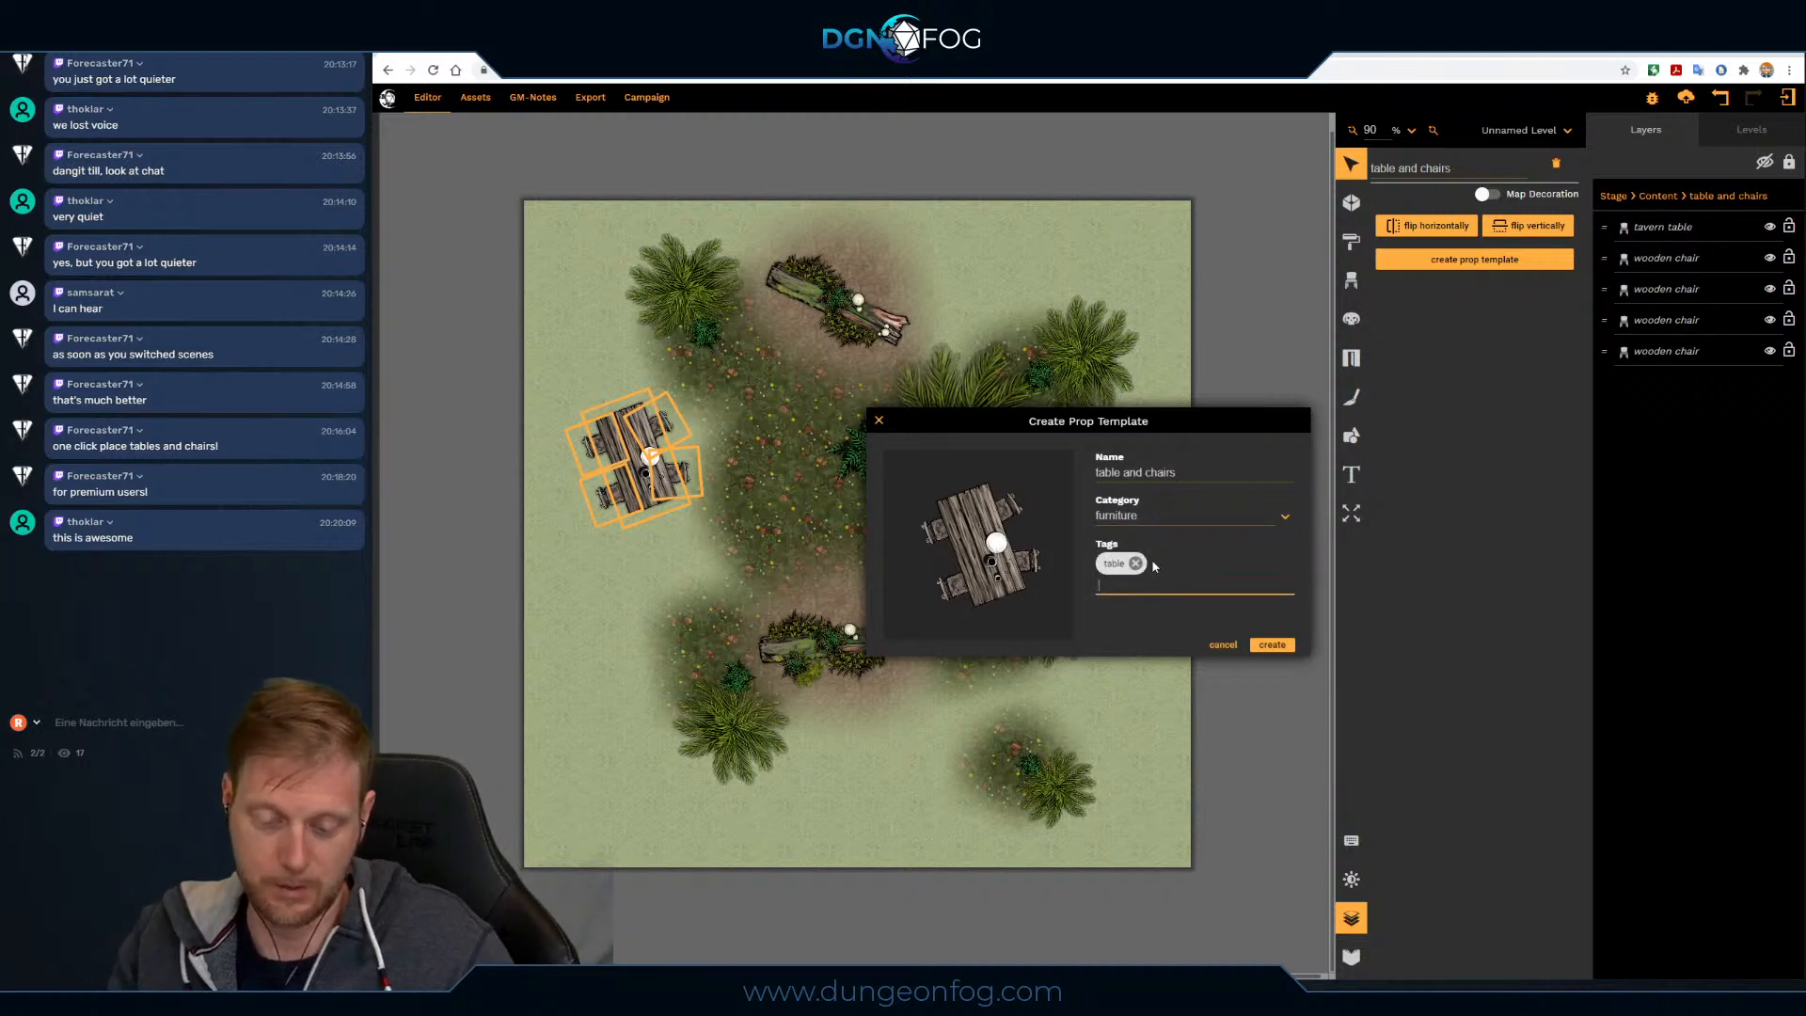
text(chairs)
key(Return)
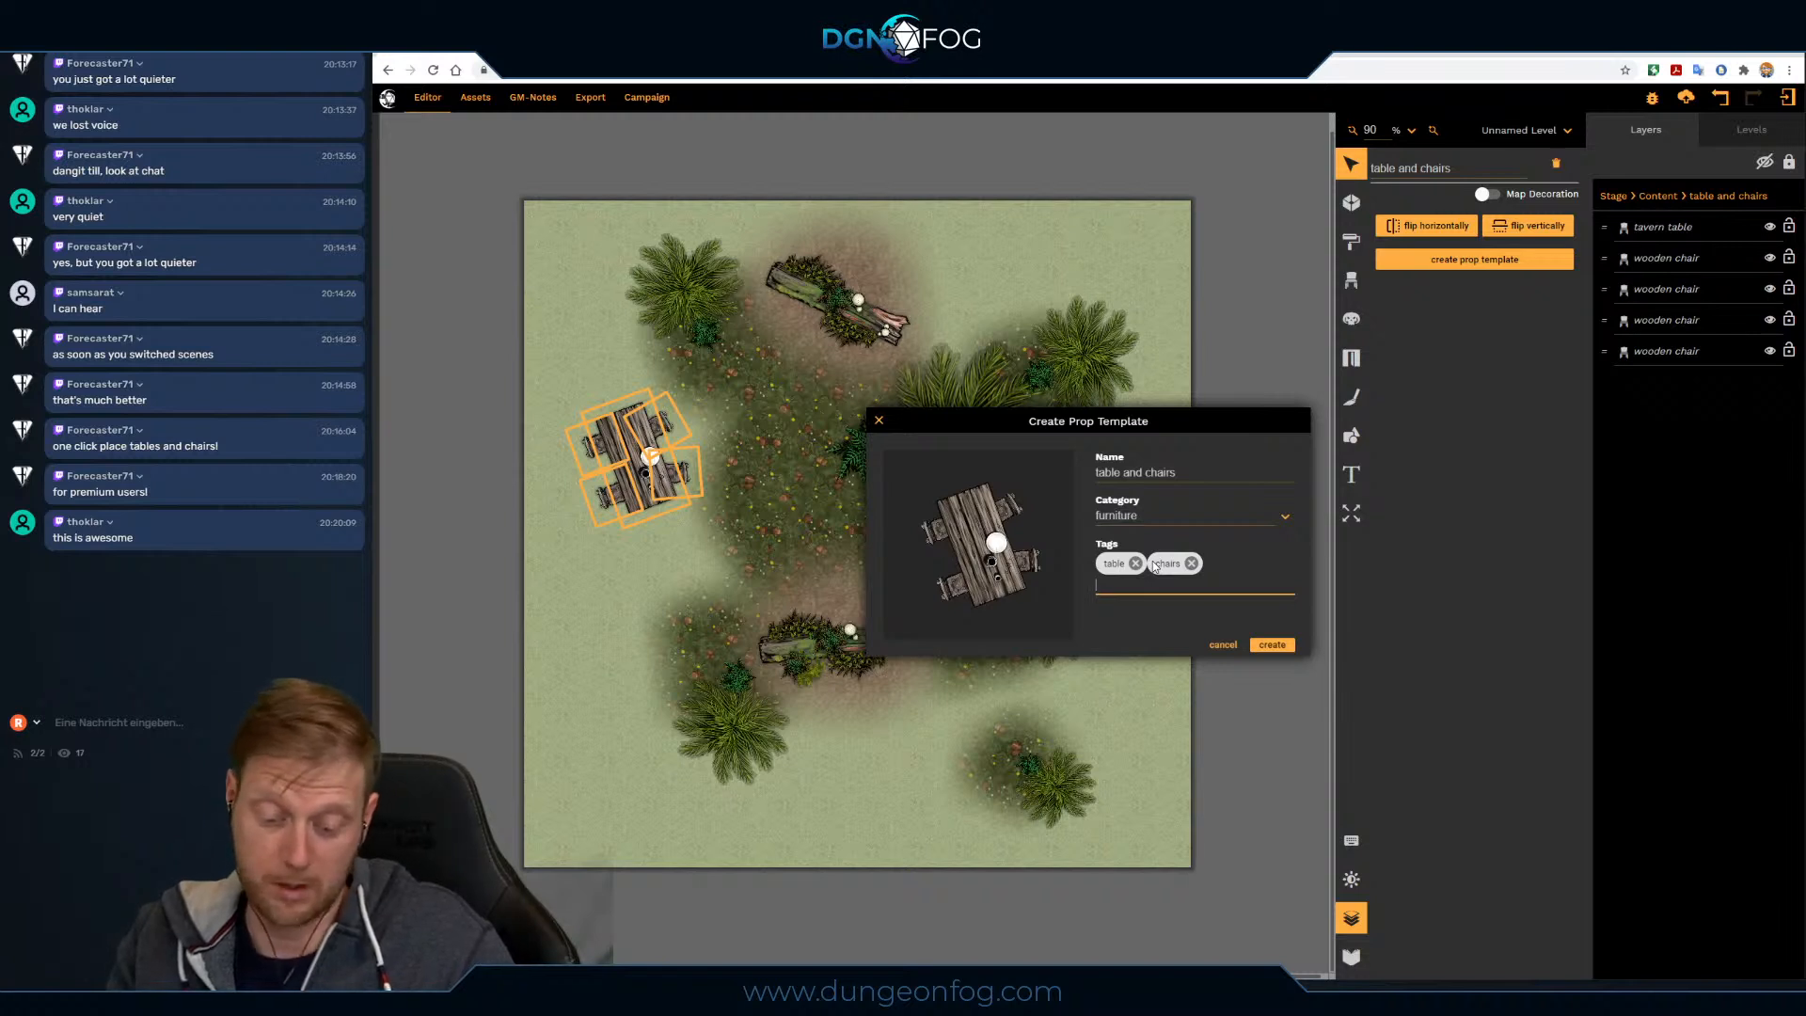
text(tavern)
key(Return)
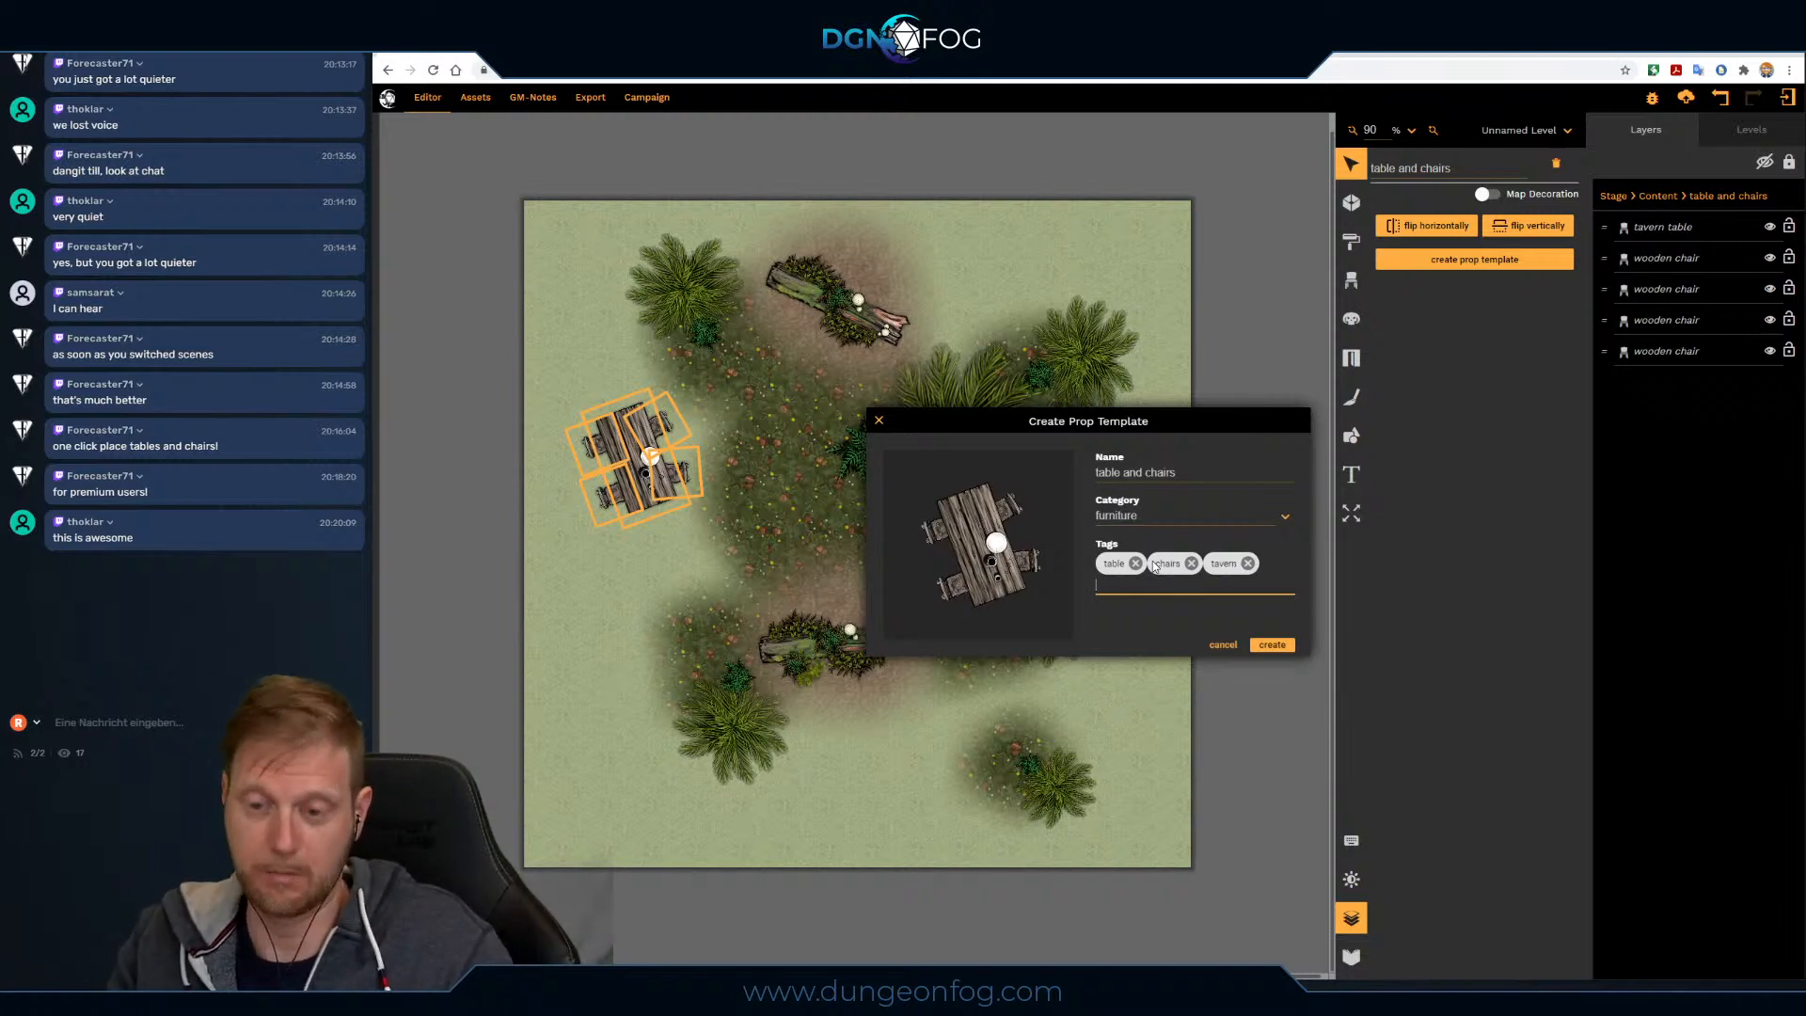
click(1272, 645)
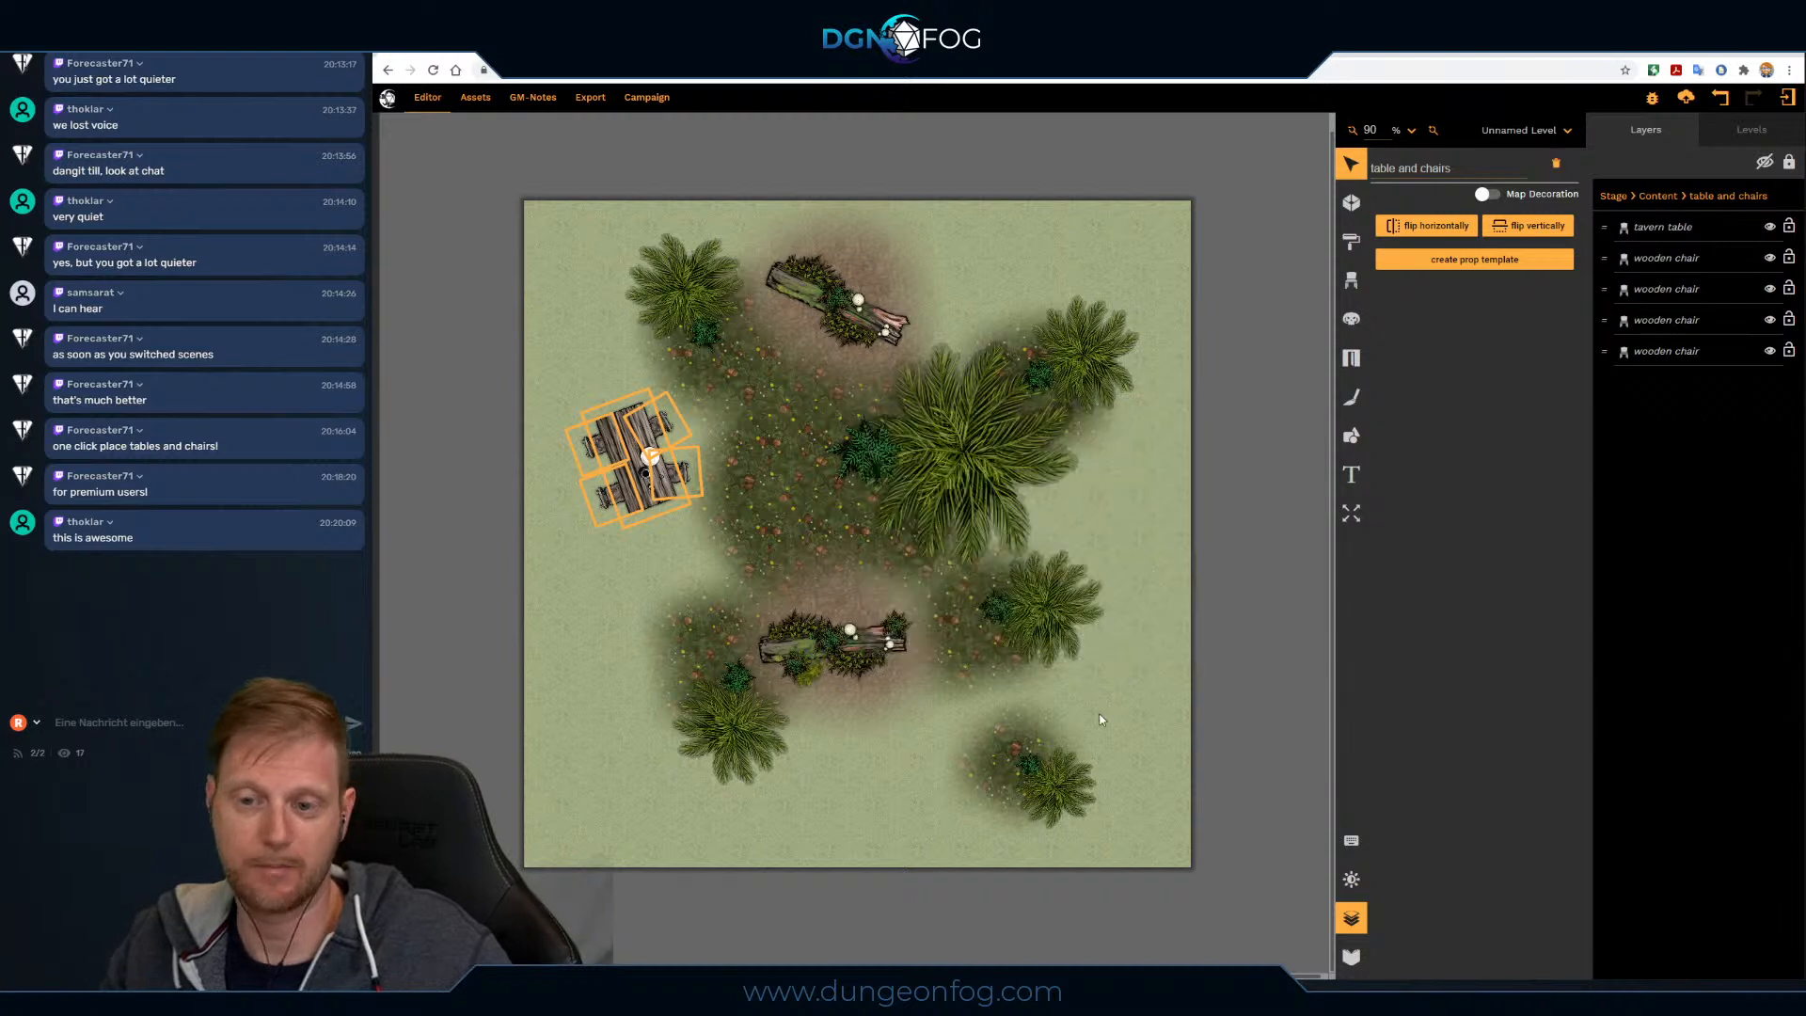
Step: Leave the group and paint a round and an elongated Roots and brown vines patch near the map's northeast corner with tip size 2
click(657, 350)
click(621, 448)
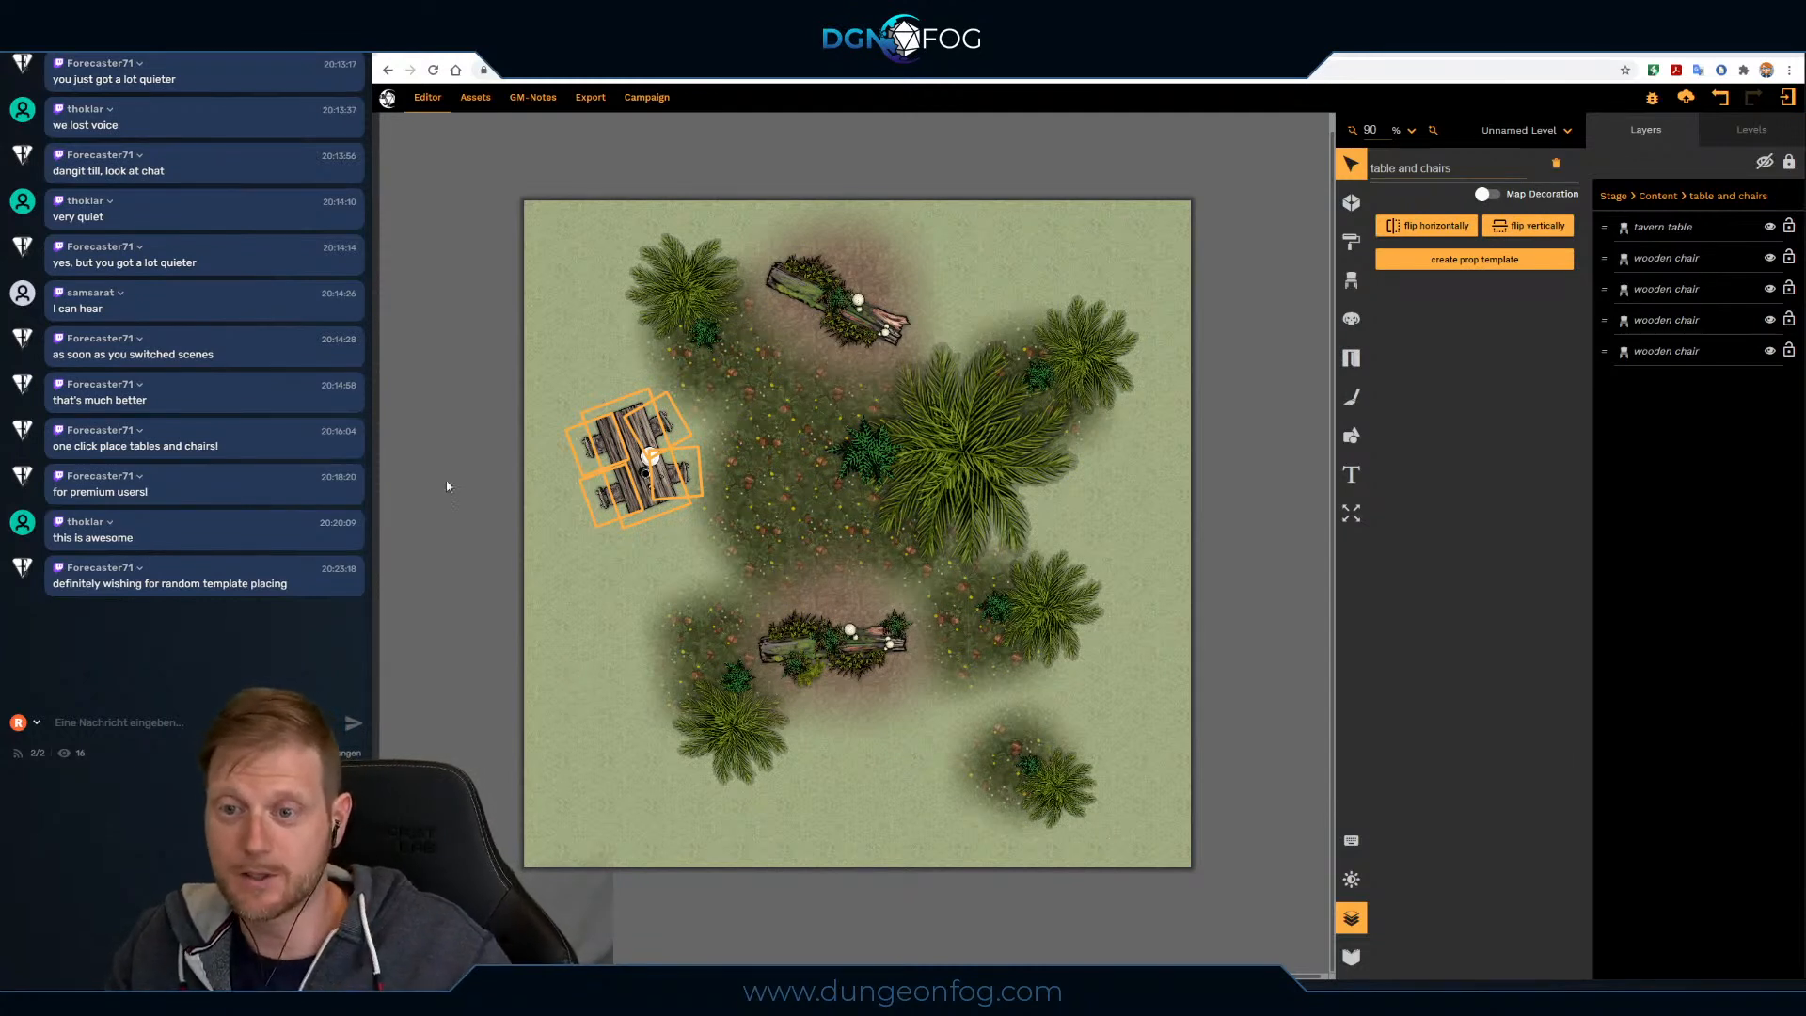
click(1169, 501)
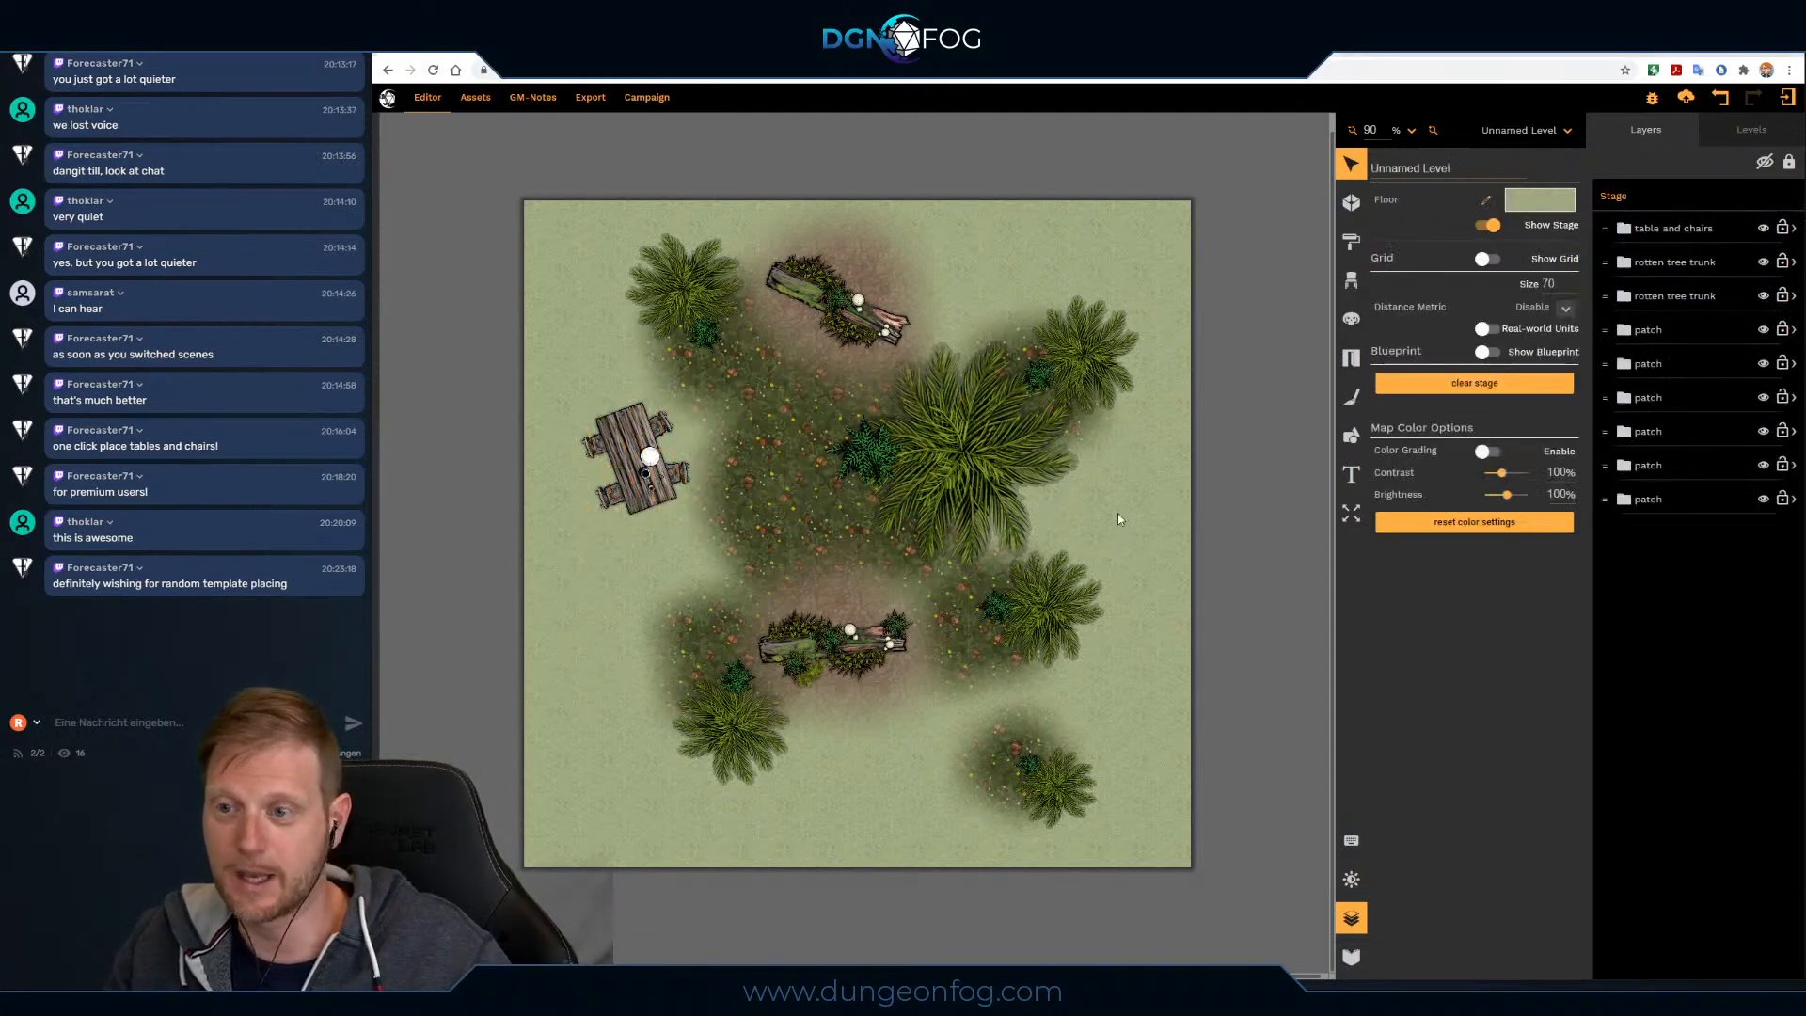
click(1352, 396)
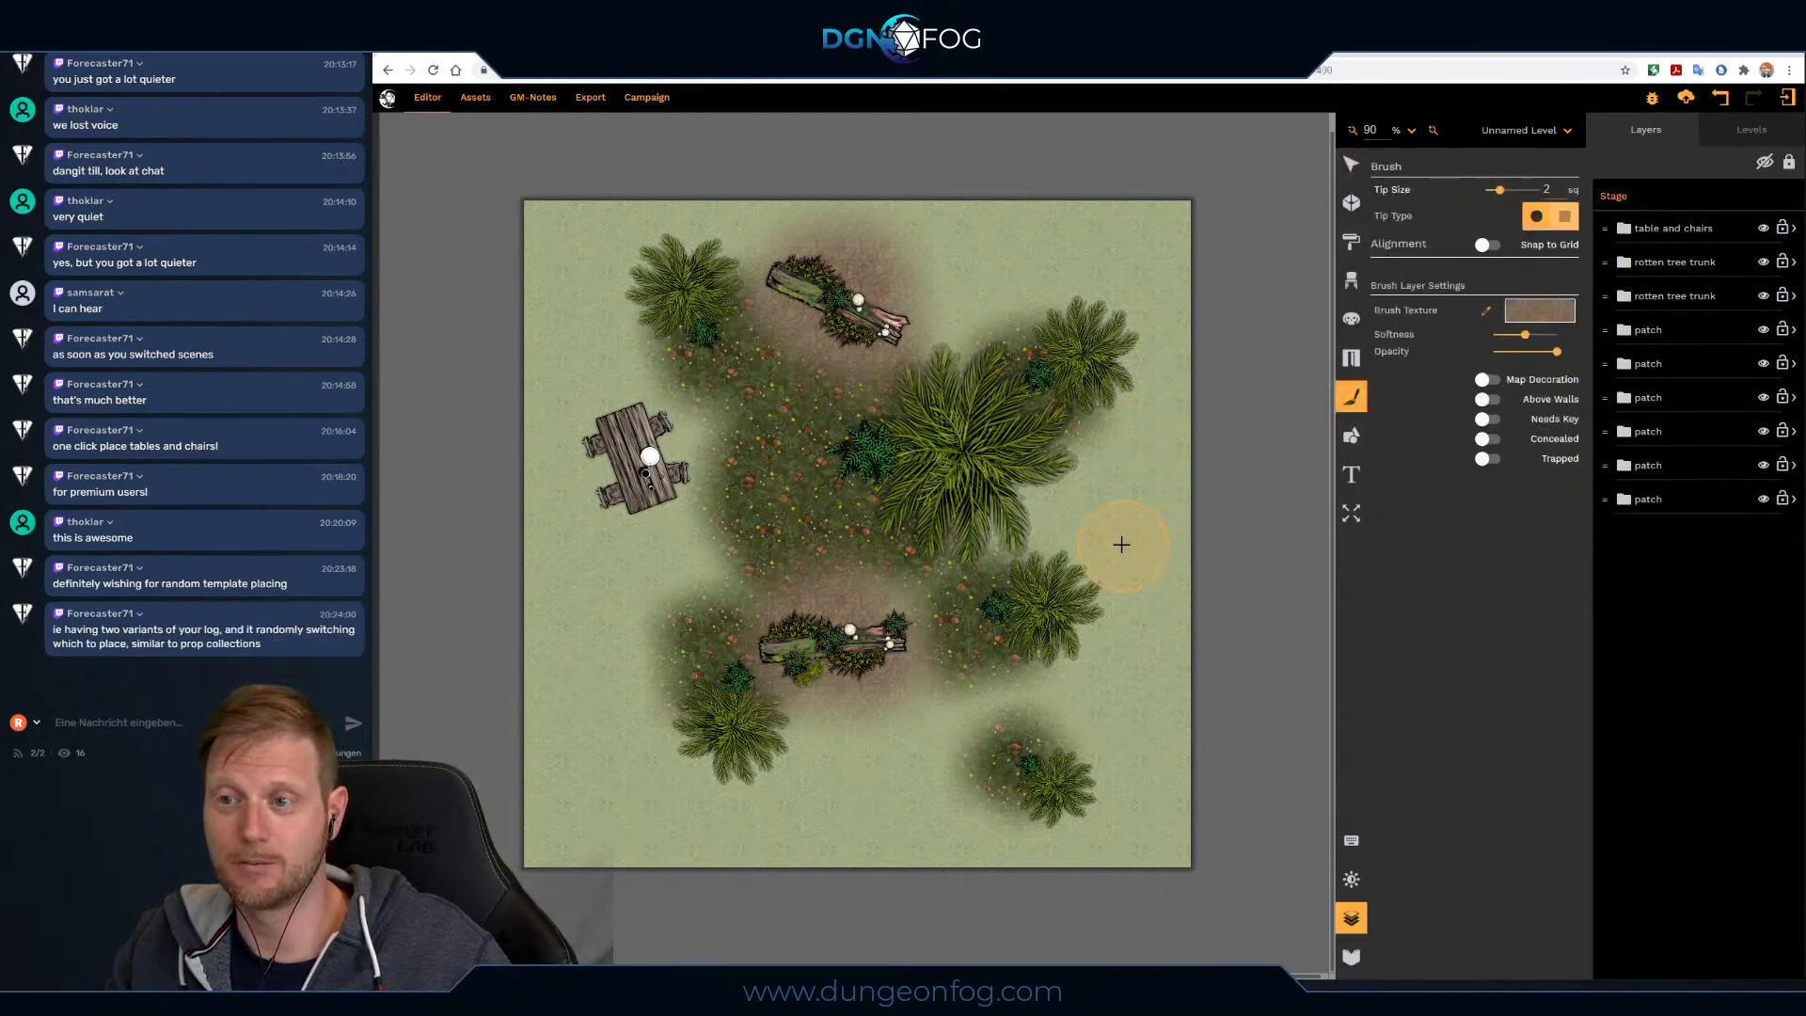
drag(955, 274, 978, 270)
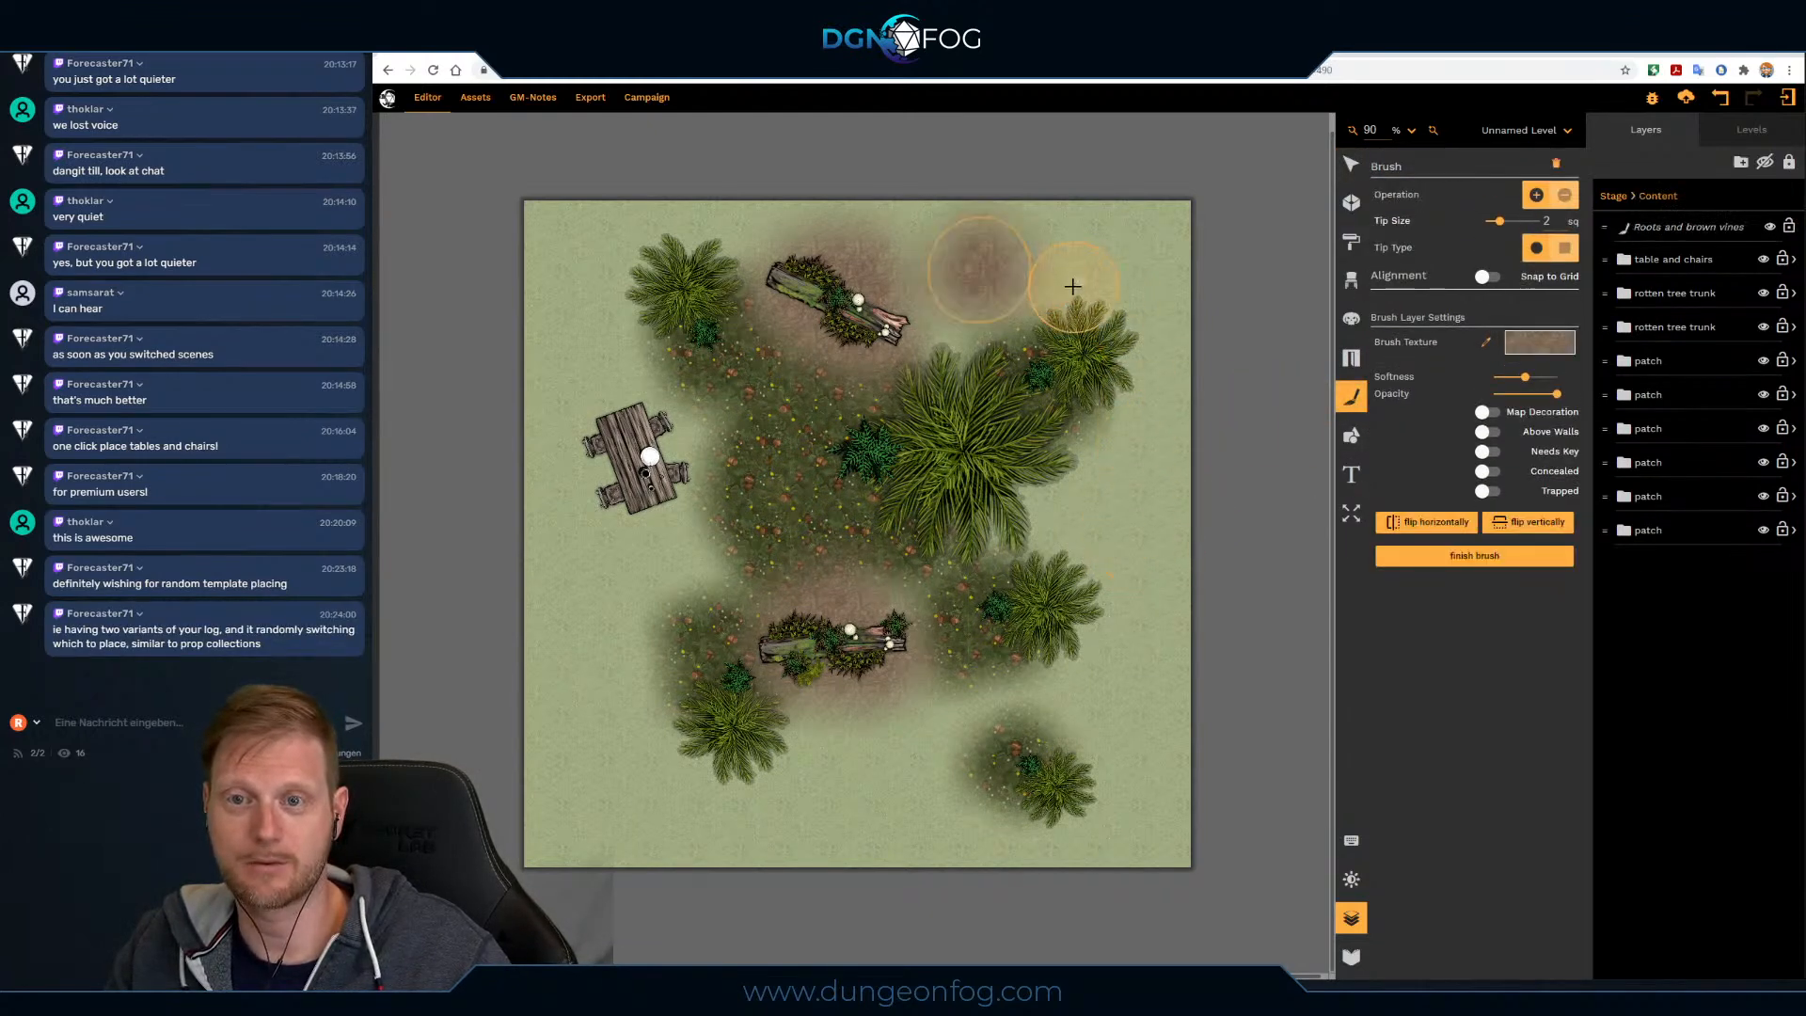
mouse_move(1118, 252)
mouse_down()
mouse_move(1181, 291)
mouse_move(1124, 260)
mouse_move(1138, 320)
mouse_up()
click(1347, 174)
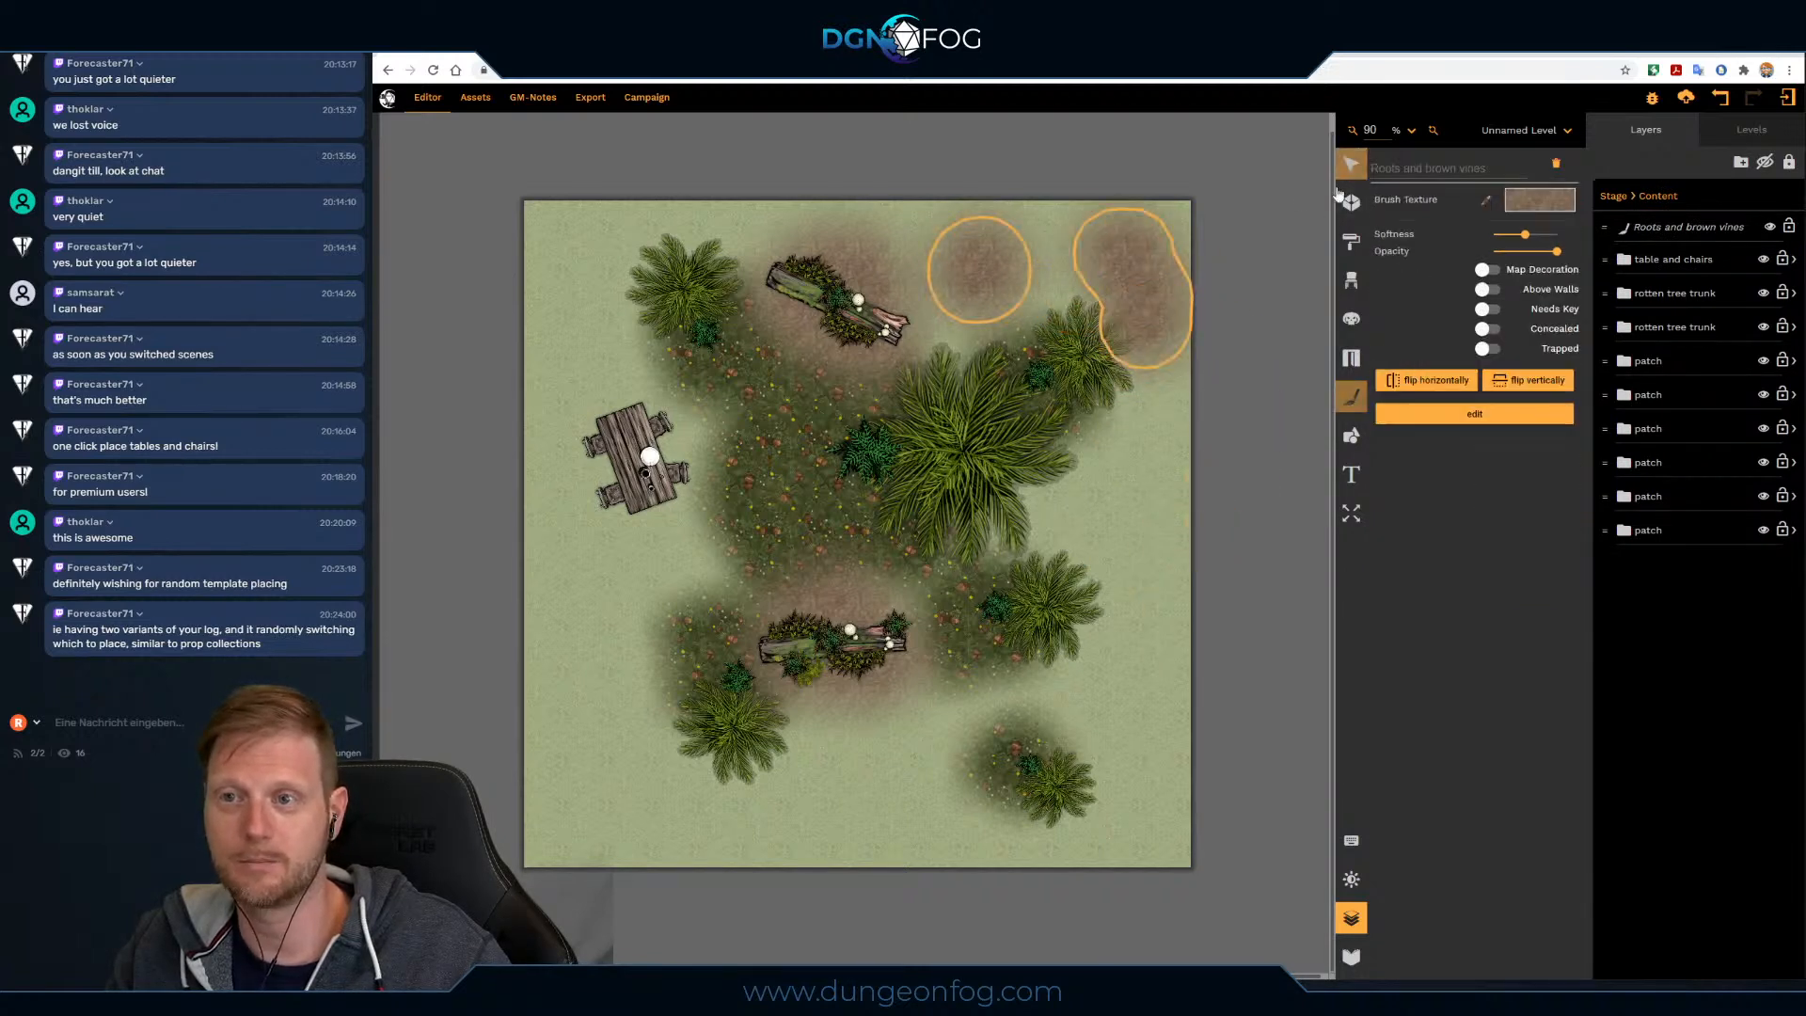
Step: Rotate the elongated element of the Roots and brown vines brush on its own near the northeast corner
click(1155, 275)
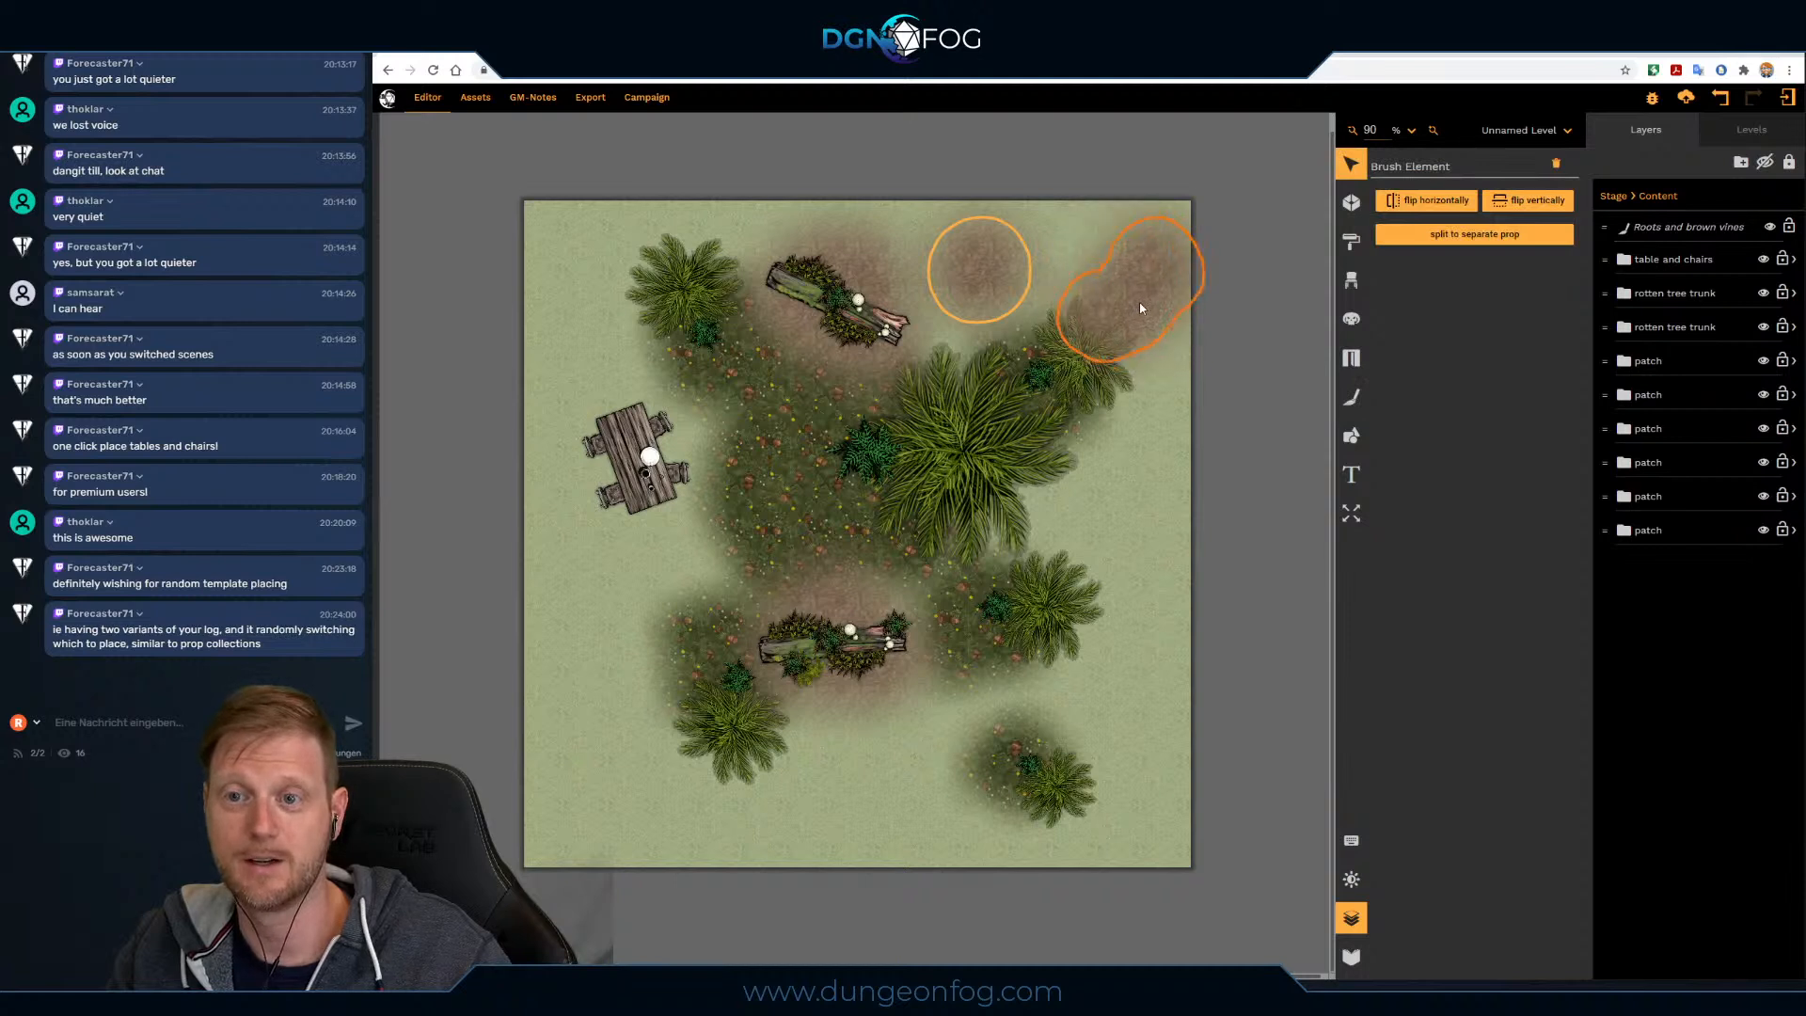
scroll(1140, 309, up, 5)
scroll(1140, 309, up, 5)
scroll(1140, 308, down, 8)
scroll(1140, 307, up, 2)
Step: Rotate the round brush element separately, reselect the whole Roots and brown vines brush and deselect it
click(993, 286)
click(1098, 278)
click(997, 279)
click(984, 295)
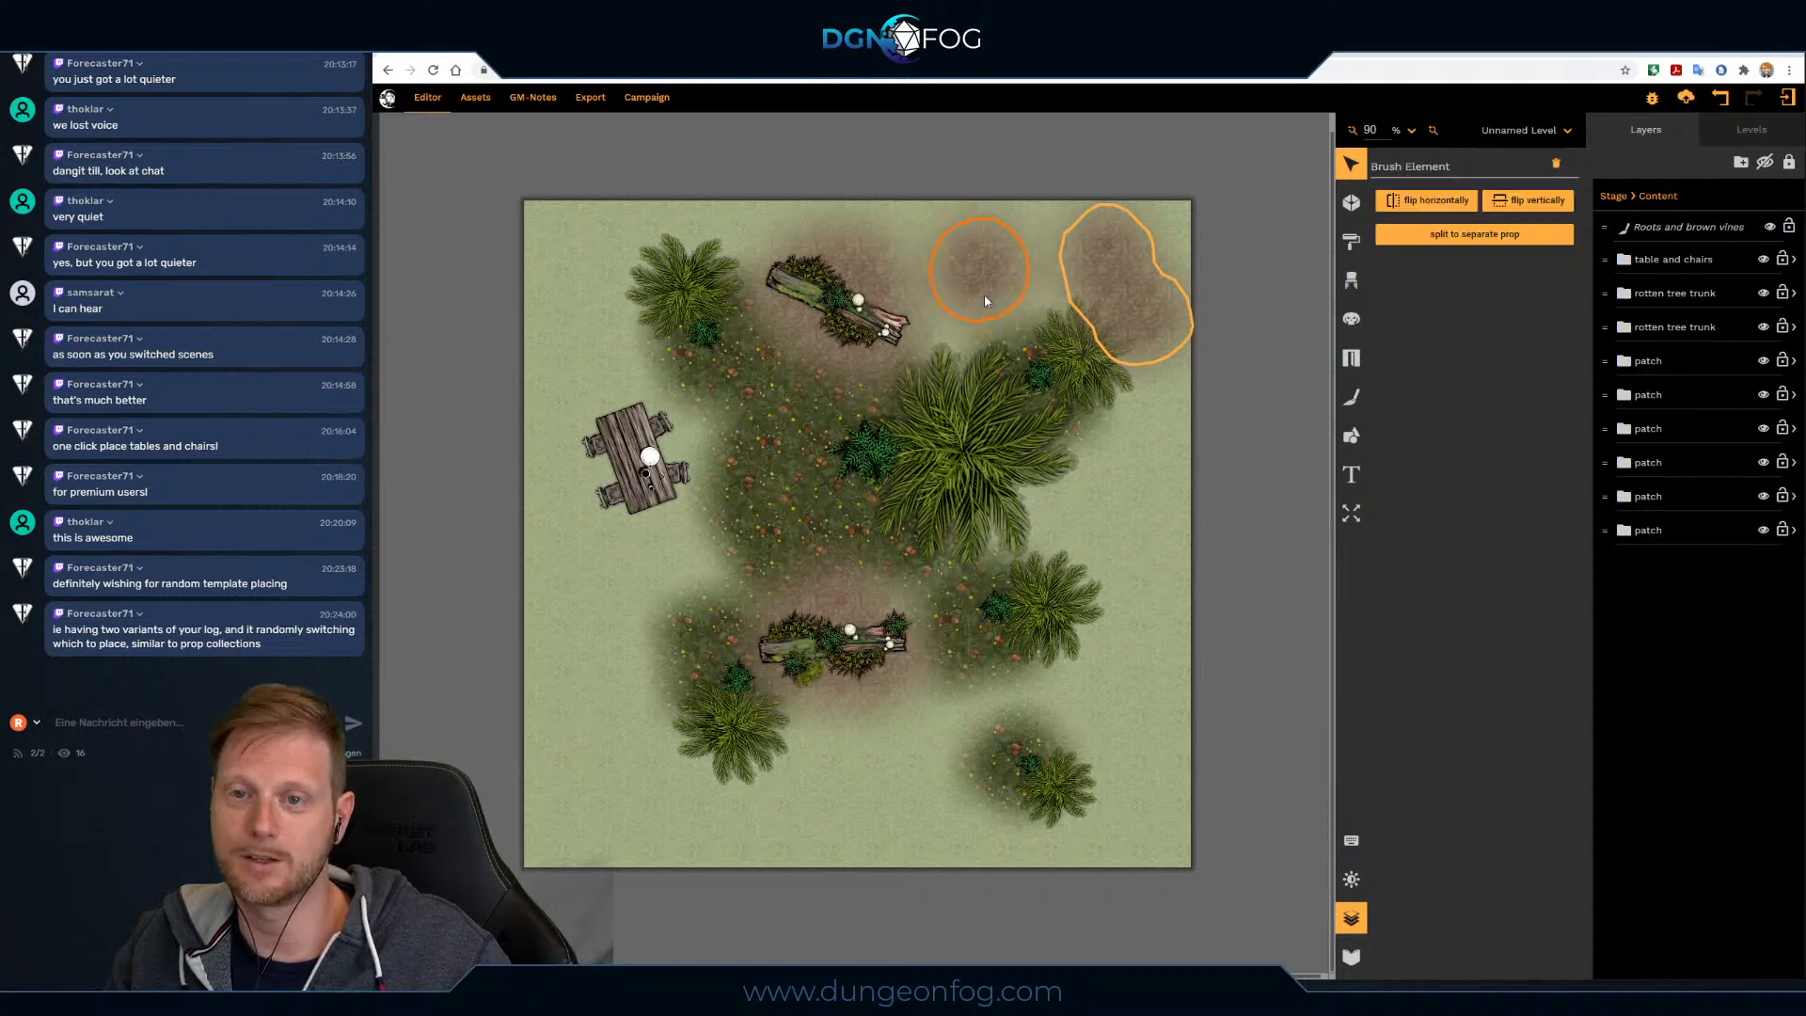
scroll(984, 295, up, 1)
click(1127, 307)
click(1129, 309)
click(1132, 314)
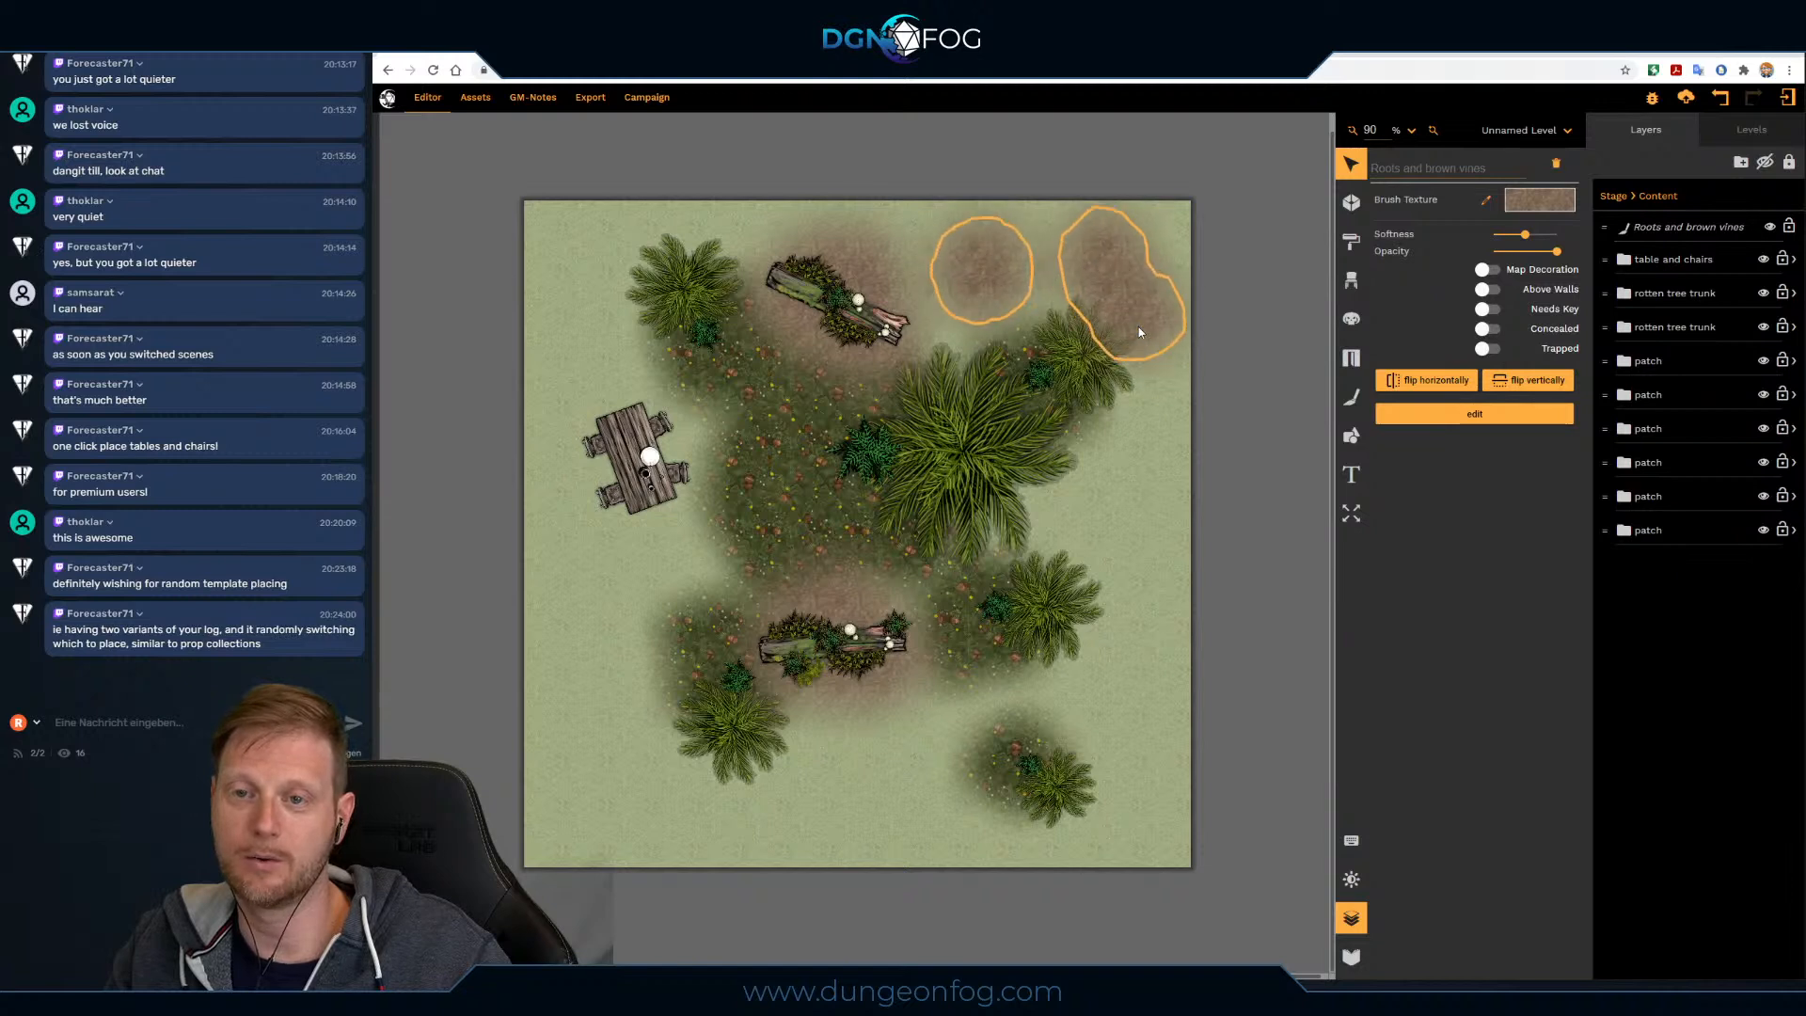
click(1163, 403)
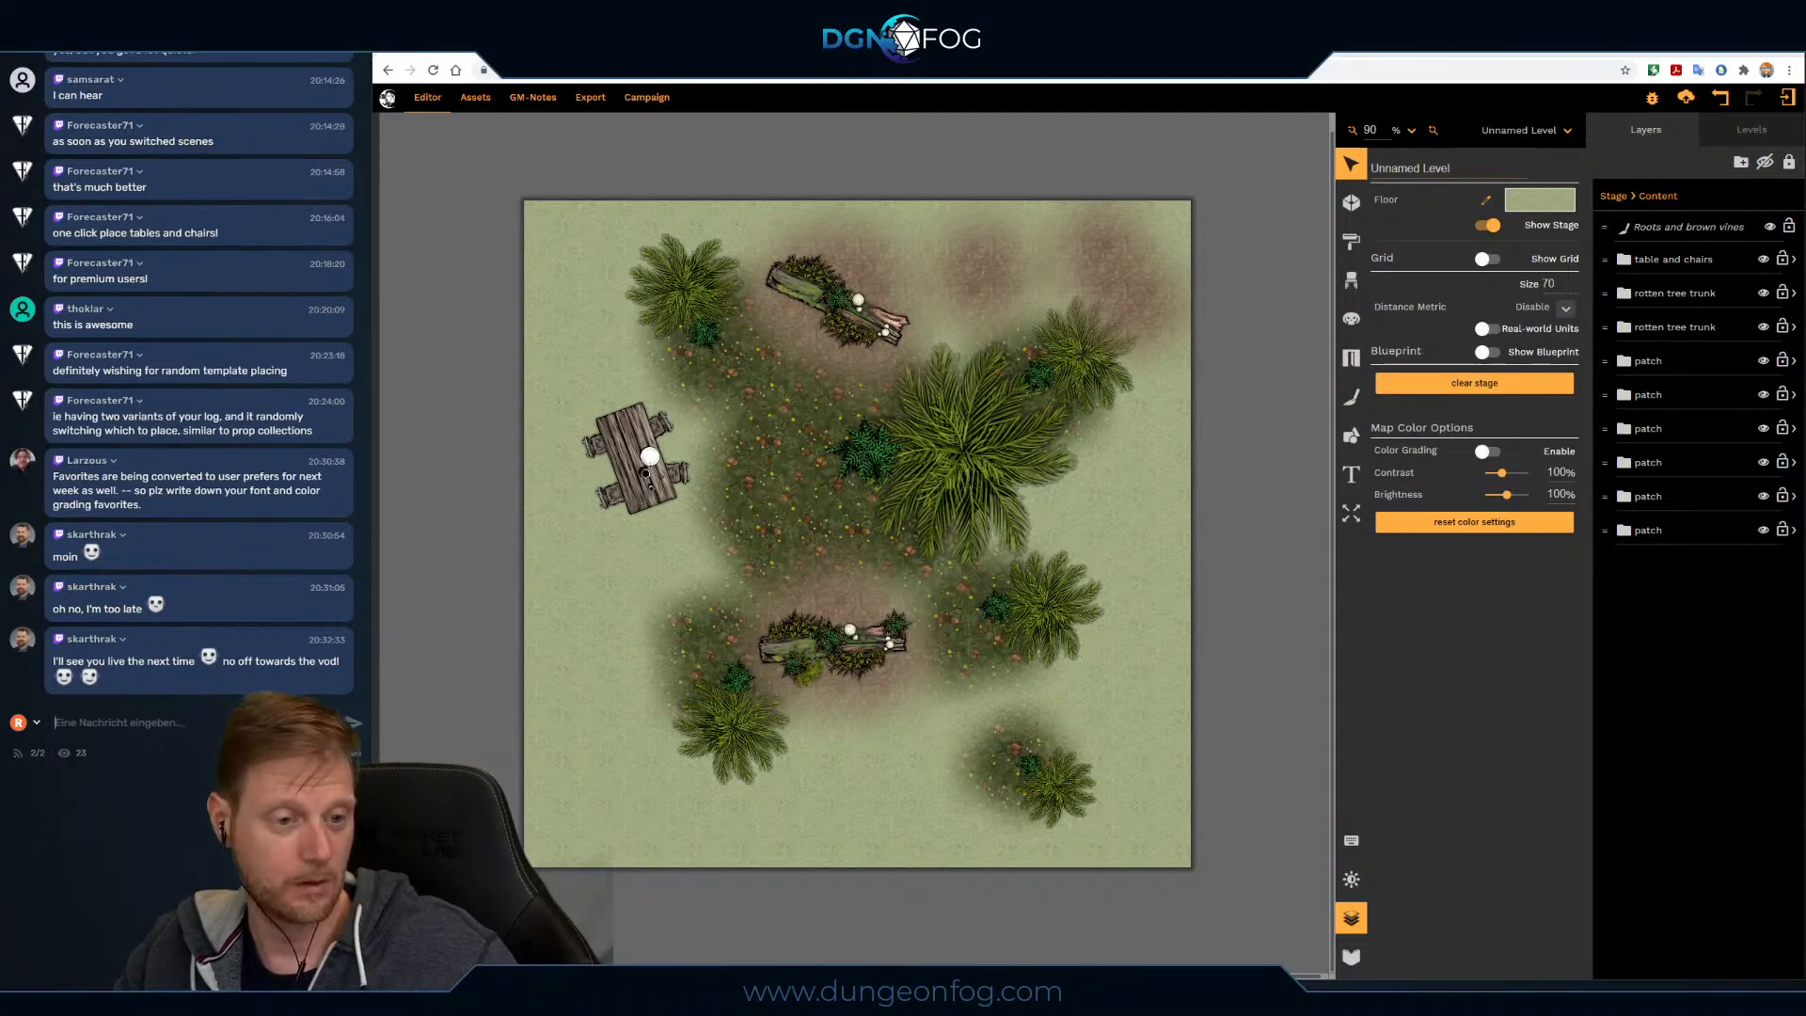
key(ctrl+v)
key(Return)
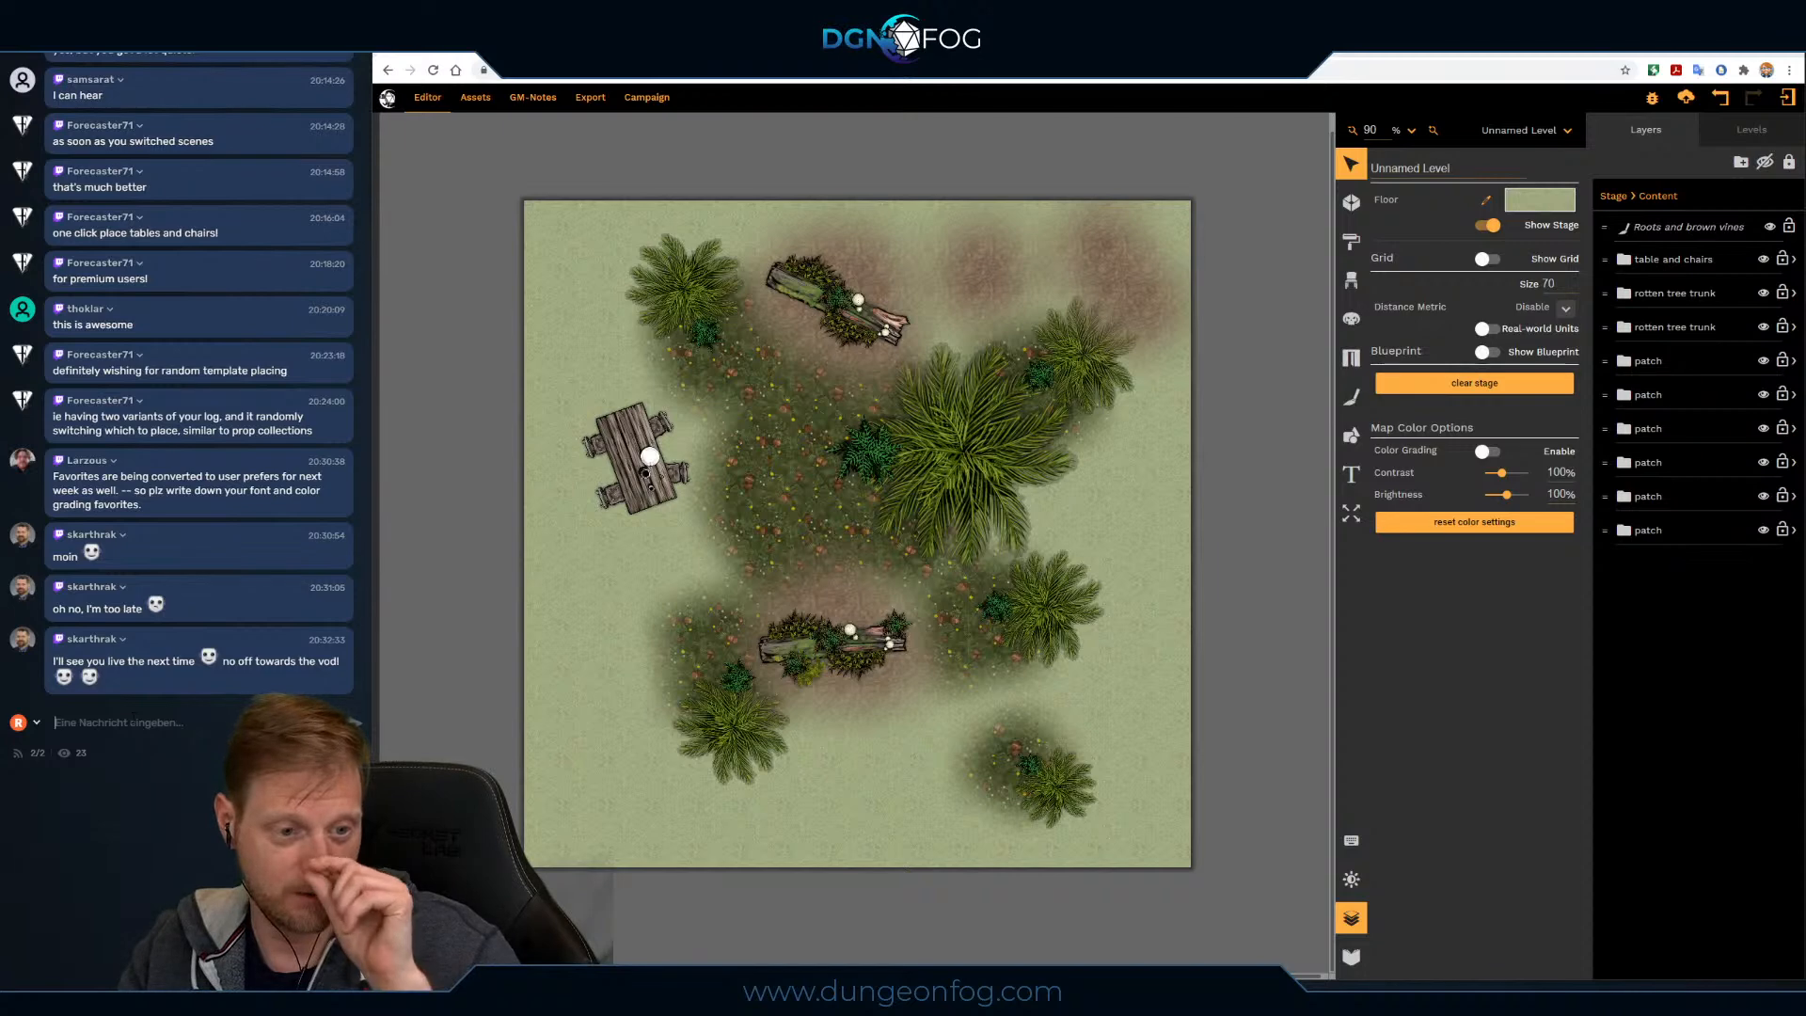